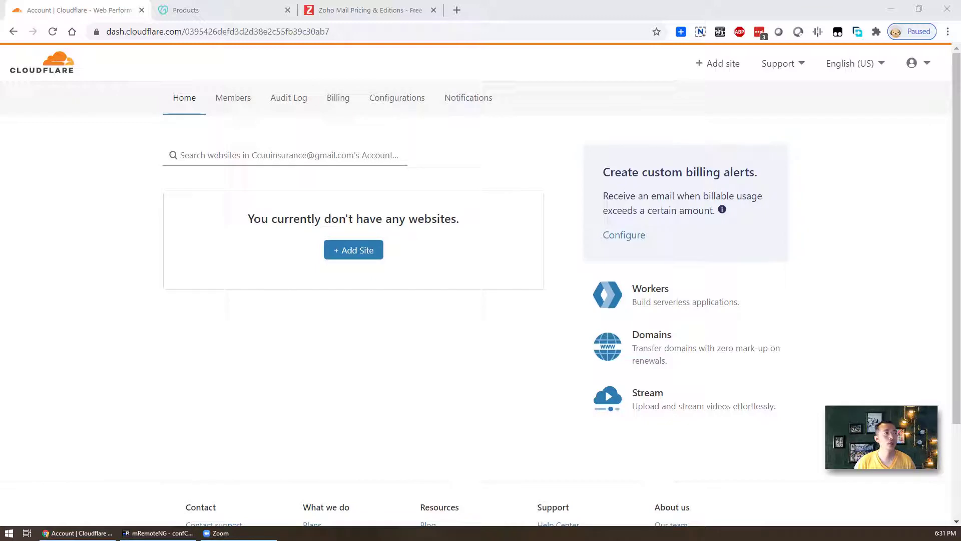
- Switch from the empty Cloudflare dashboard to GoDaddy's My Products page
click(265, 11)
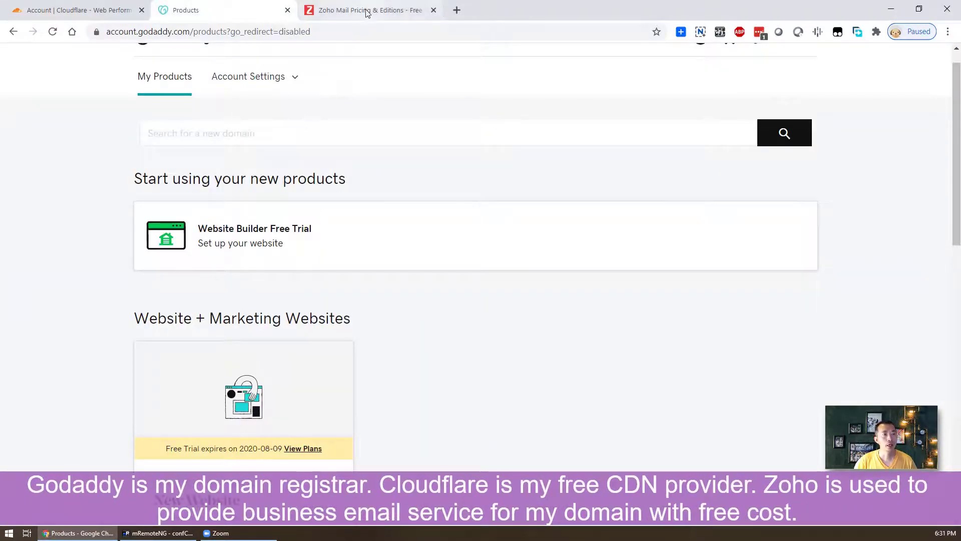
- Open GoDaddy's DNS settings for ccuugroup.com, then go back to the Cloudflare dashboard
click(366, 12)
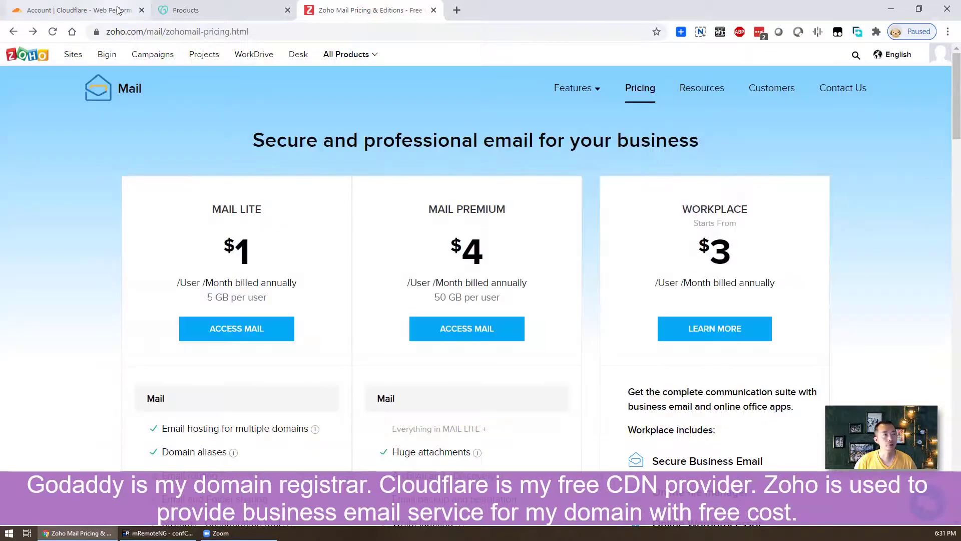
click(186, 10)
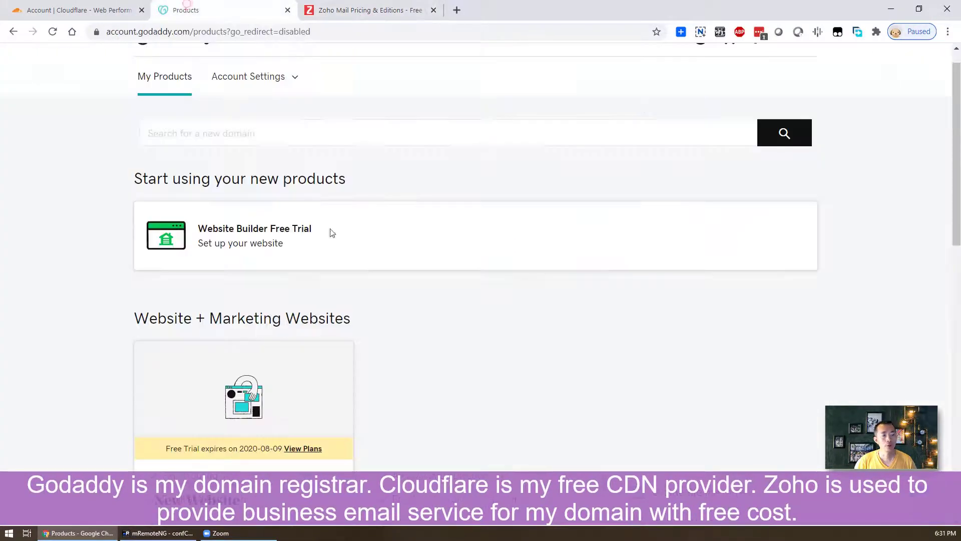
scroll(400, 300, down, 7)
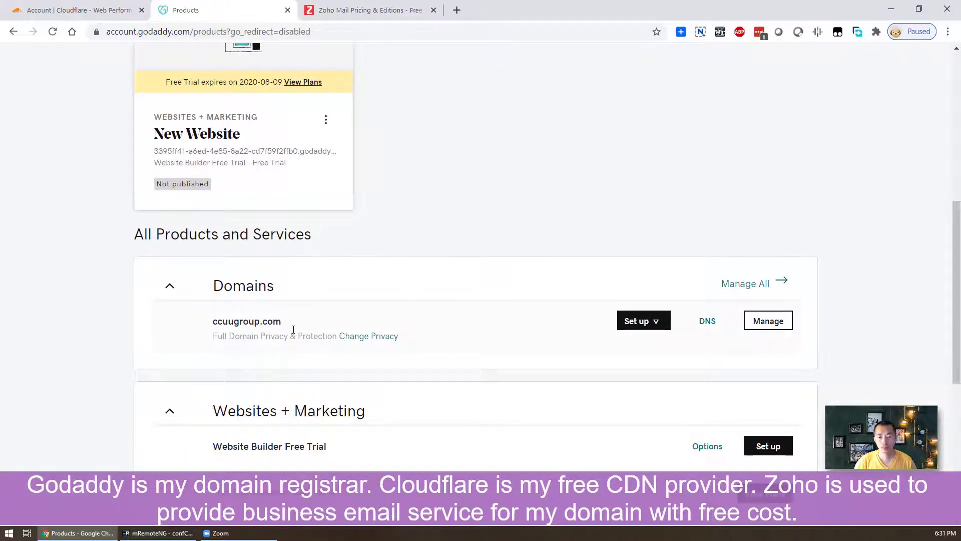
click(712, 324)
click(77, 10)
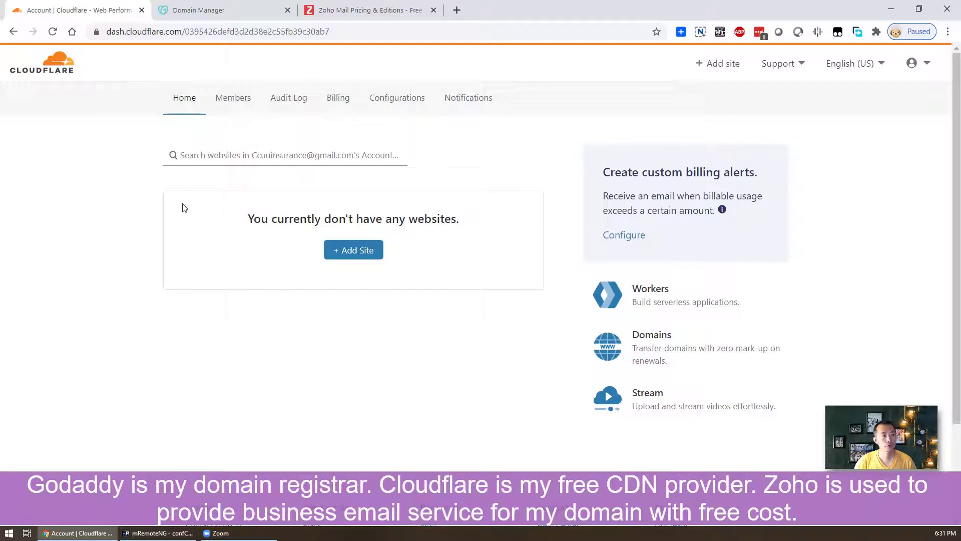
click(370, 13)
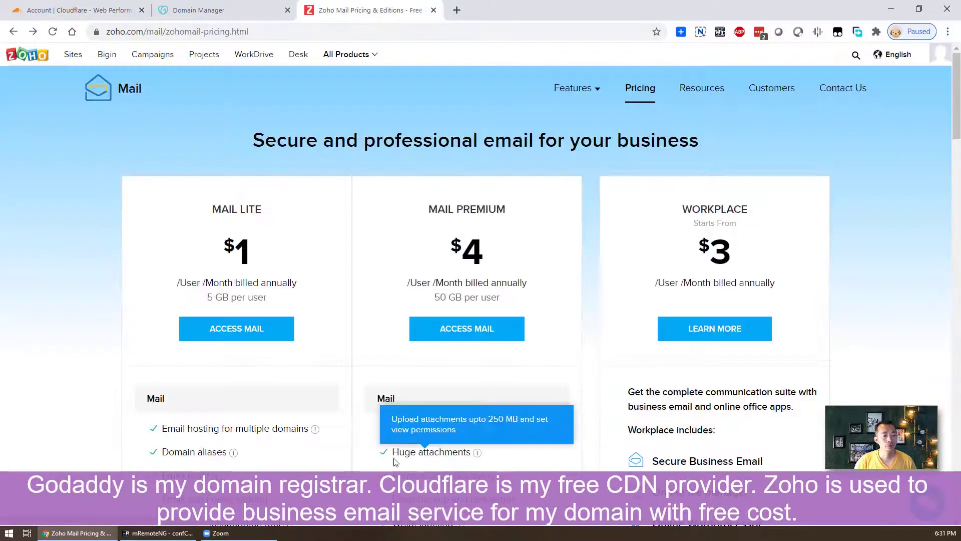
scroll(368, 446, down, 15)
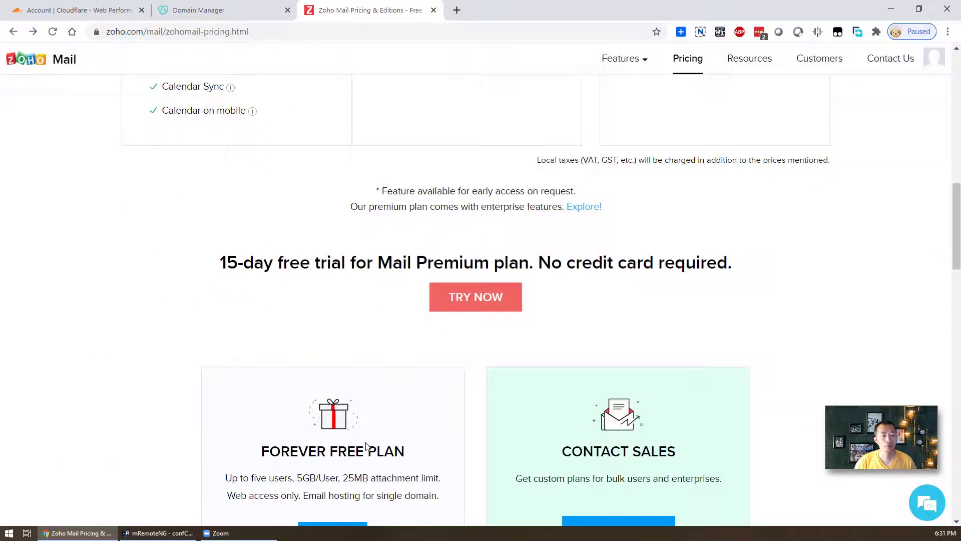
scroll(367, 446, down, 2)
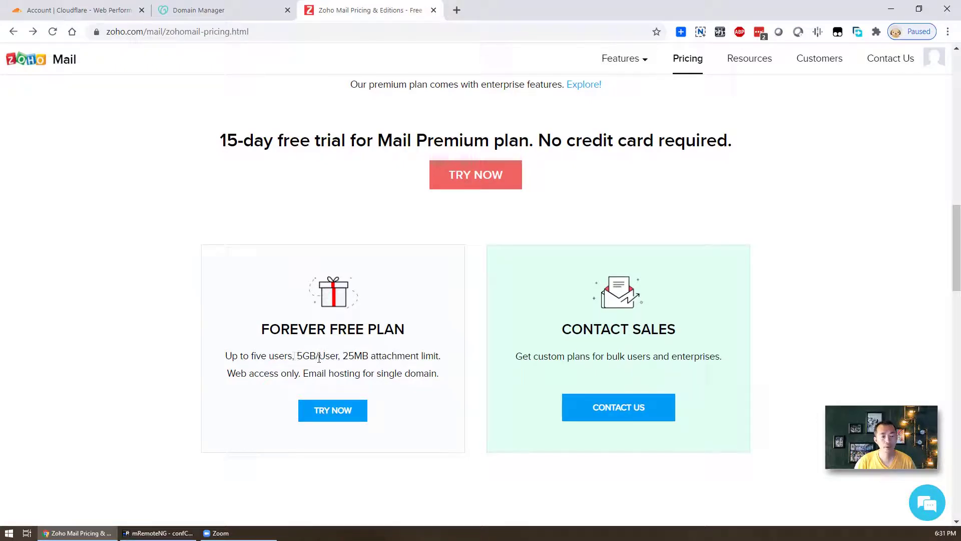
drag(349, 355, 365, 355)
click(81, 10)
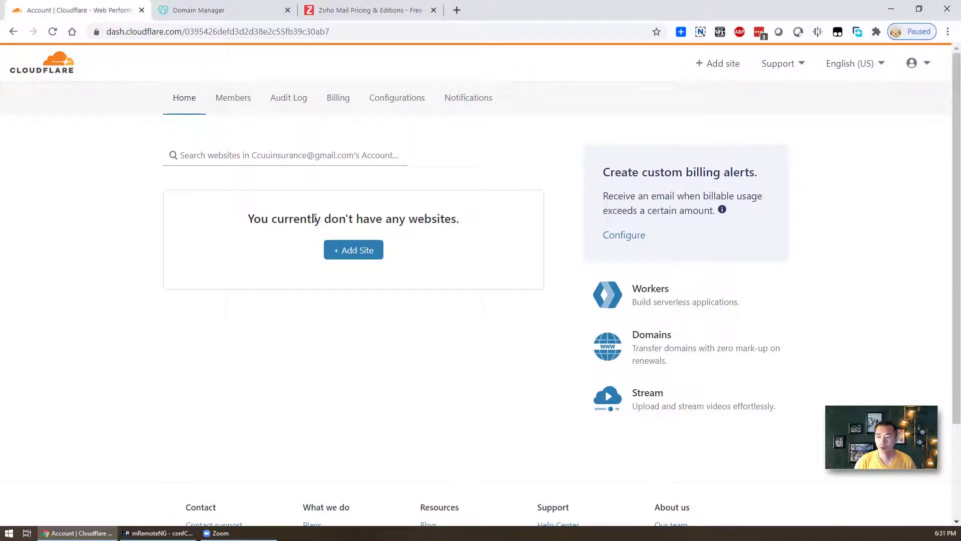
click(236, 13)
scroll(388, 298, down, 4)
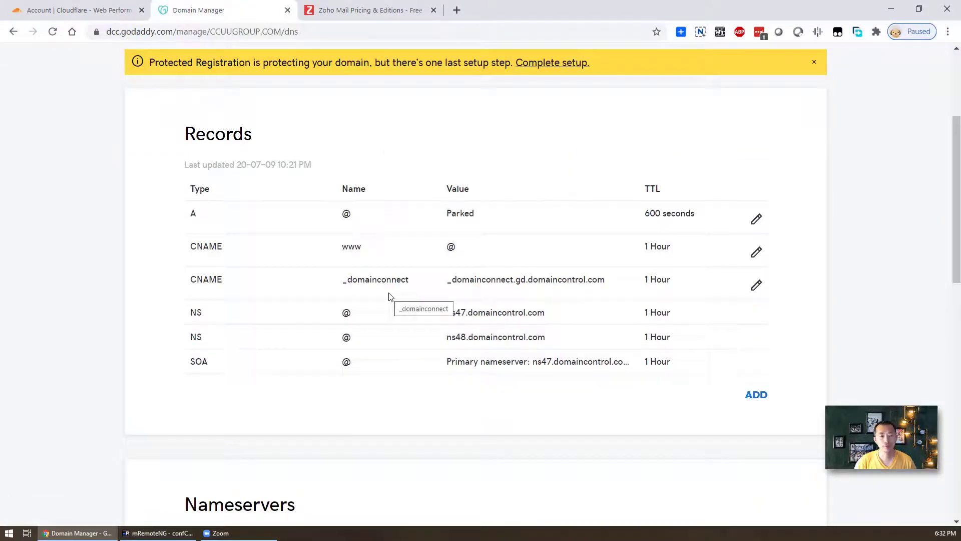
scroll(391, 296, up, 2)
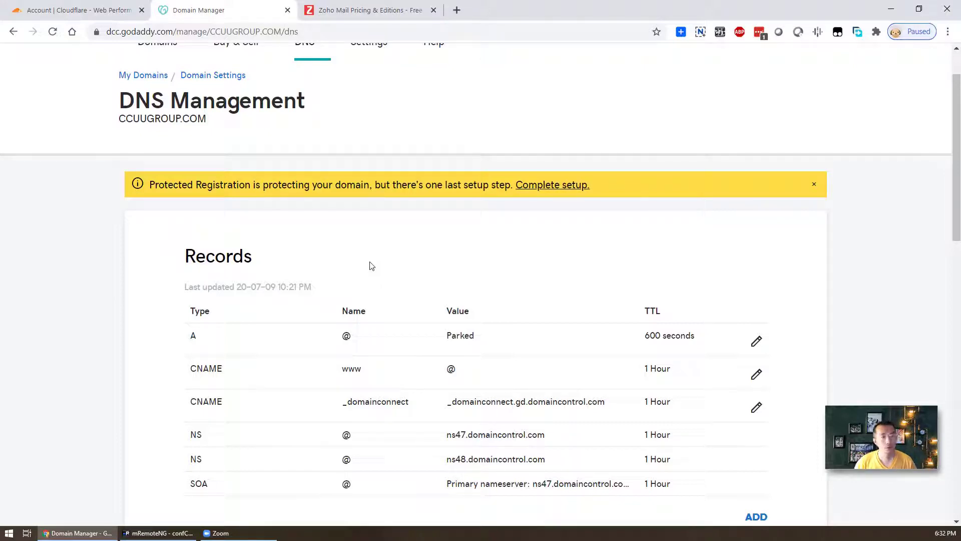
click(84, 12)
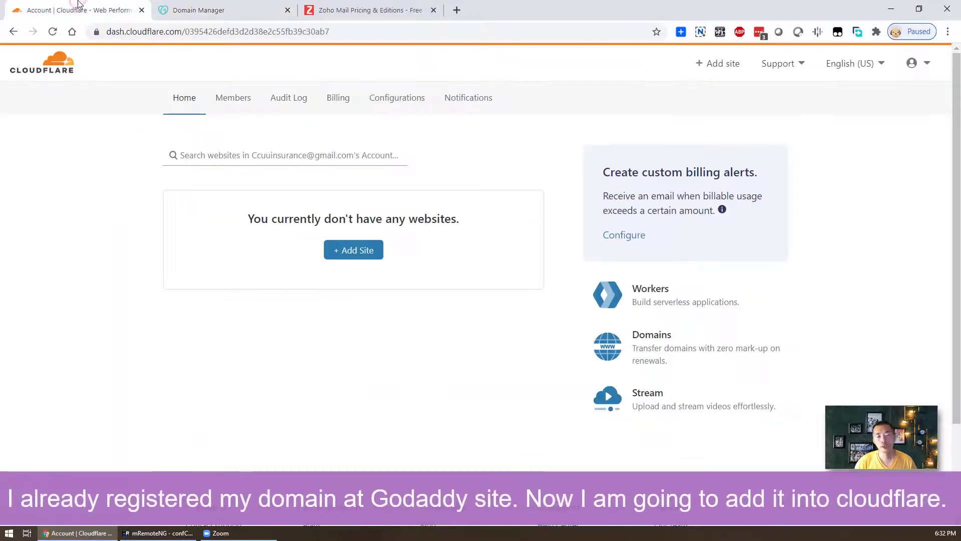
- Add ccuugroup.com as a new site in Cloudflare
click(355, 249)
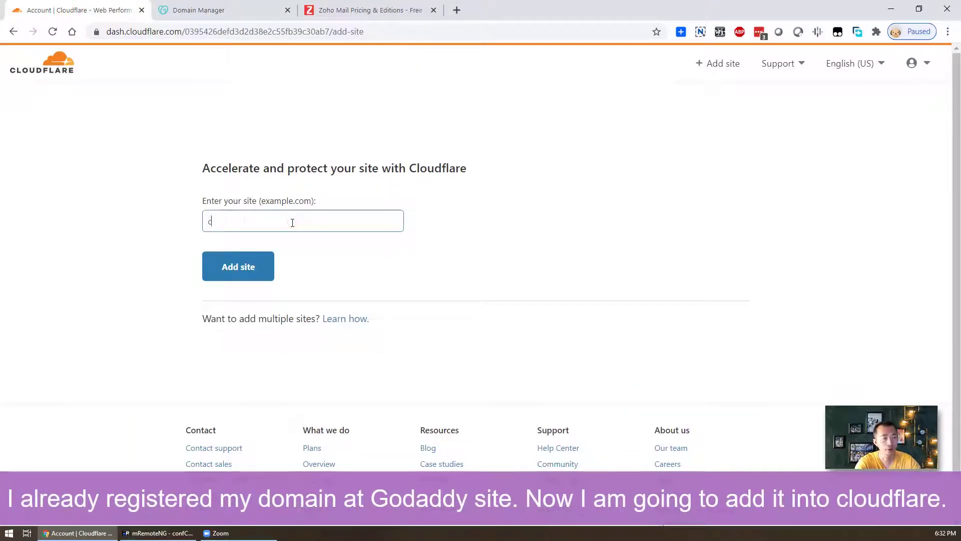
text(ccuugroup.com)
key(ctrl+a)
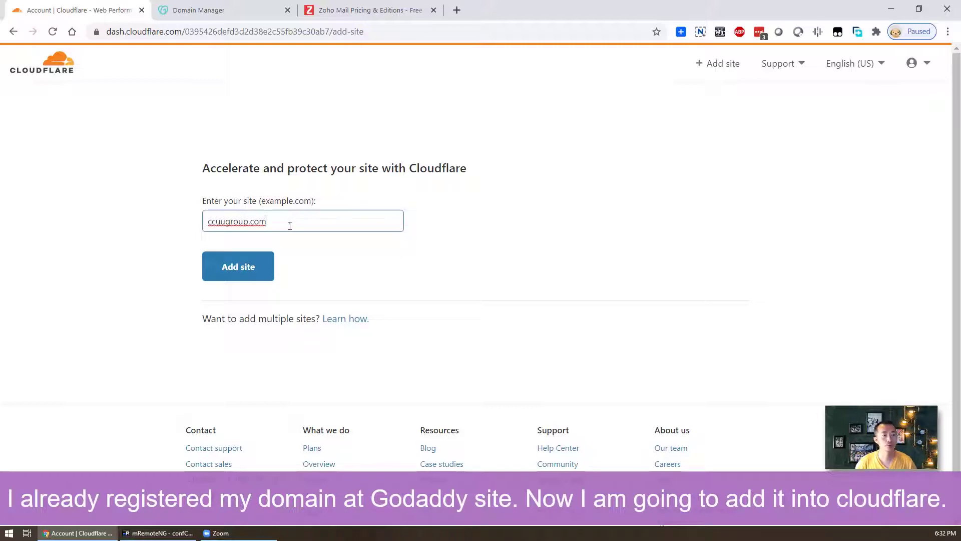
click(261, 270)
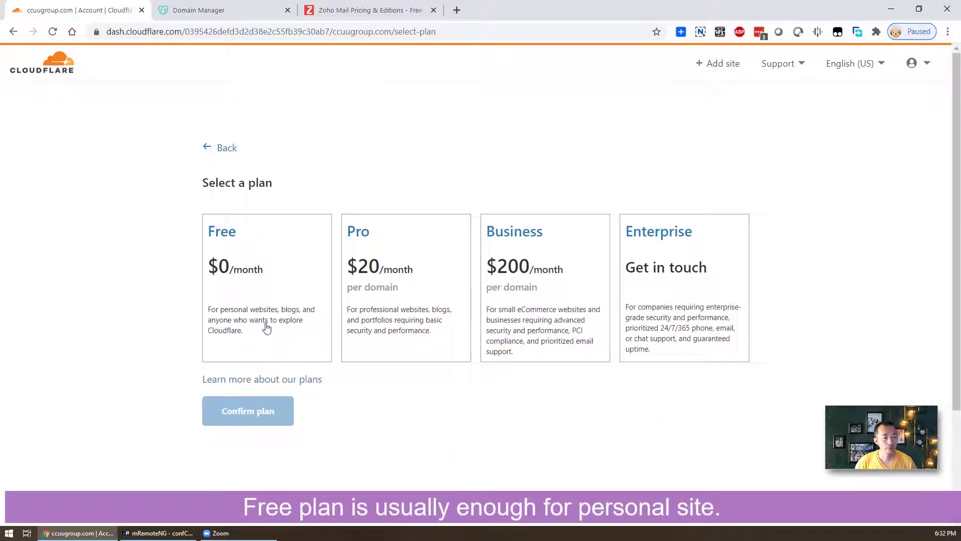
- Select and confirm the Free plan for ccuugroup.com, then switch to GoDaddy's DNS page
click(266, 328)
click(252, 420)
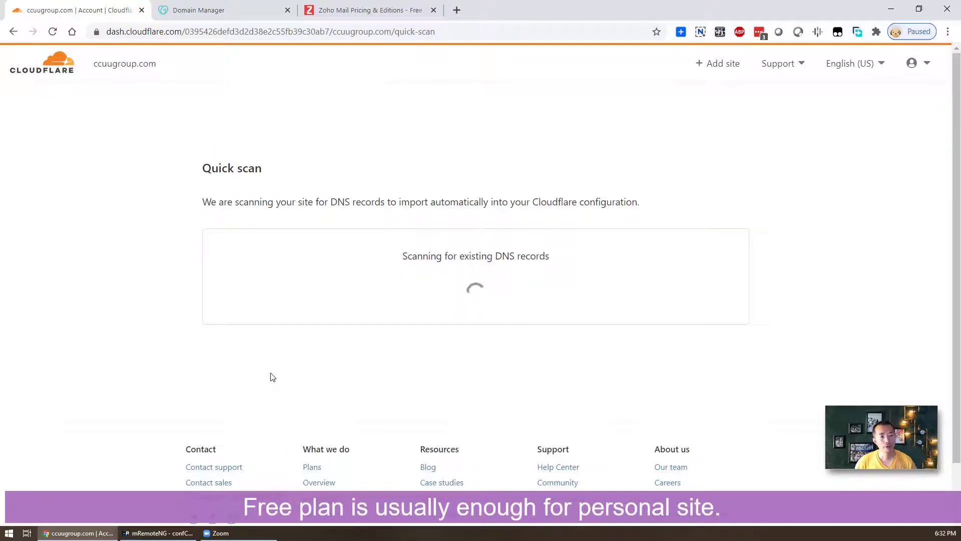
click(240, 6)
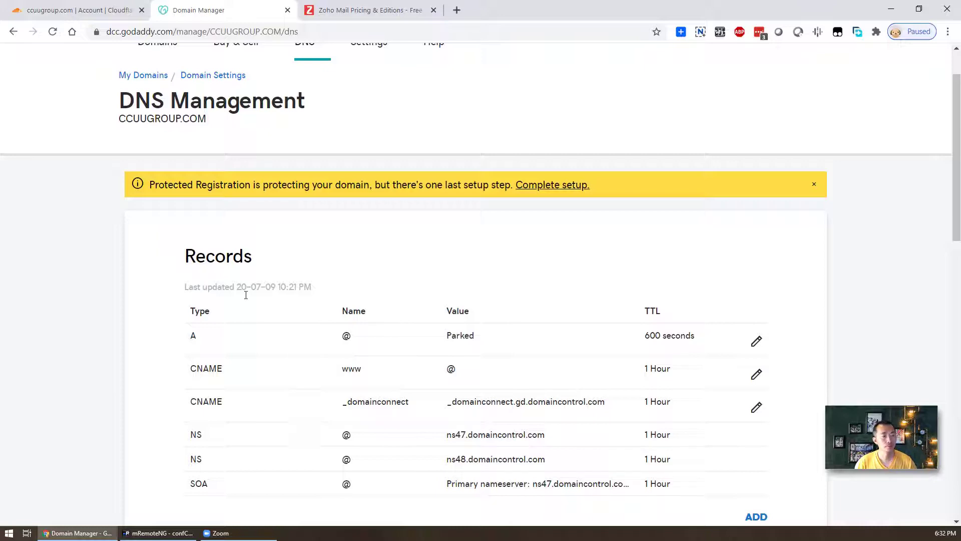
- Check GoDaddy's current default nameservers, then return to Cloudflare's scanned DNS records
scroll(243, 292, down, 1)
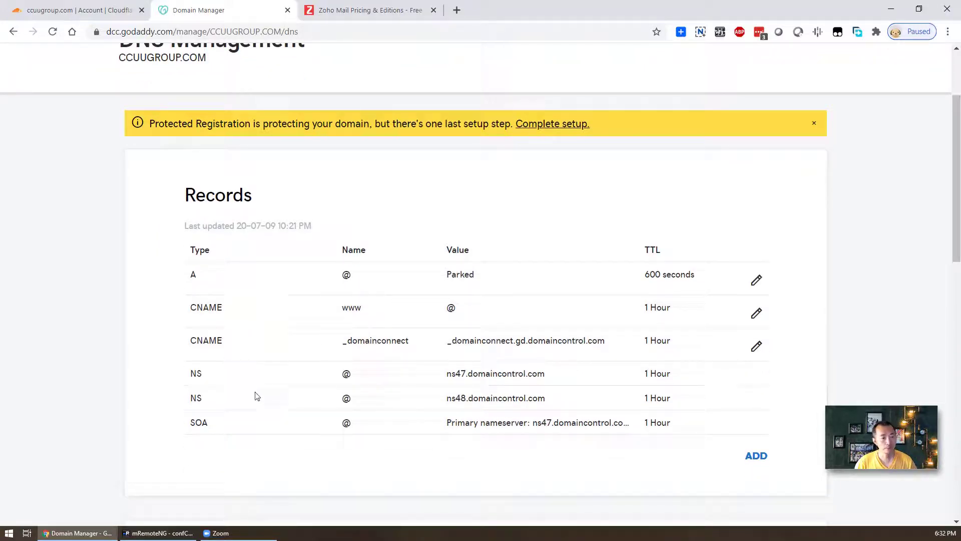
scroll(254, 398, down, 1)
scroll(266, 413, down, 4)
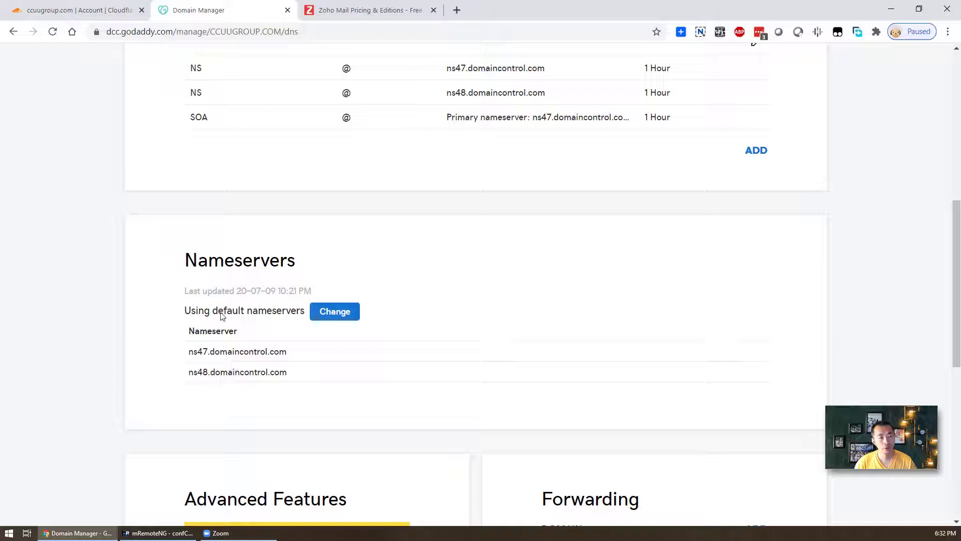
click(96, 14)
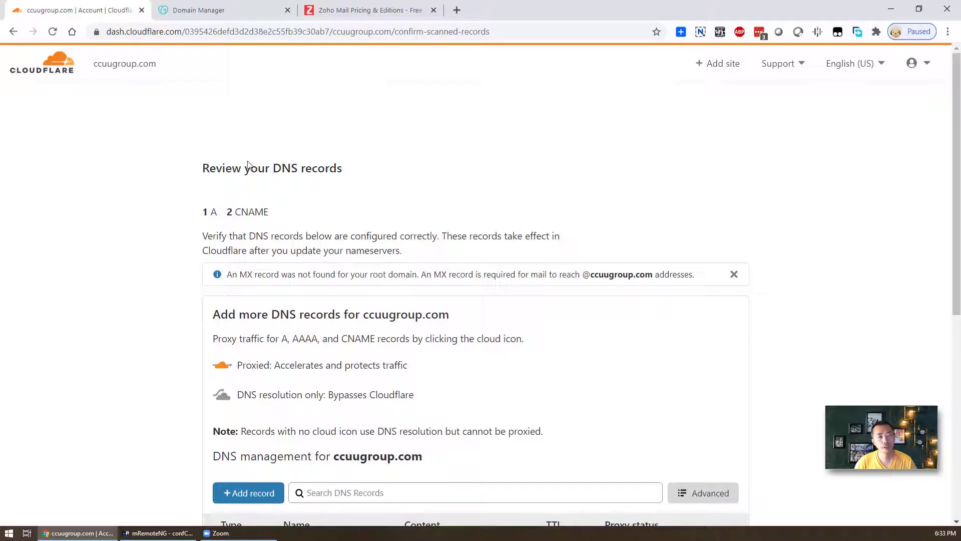
- Compare the scanned A and CNAME records against GoDaddy's, then continue past Cloudflare's review
click(228, 10)
scroll(257, 236, up, 2)
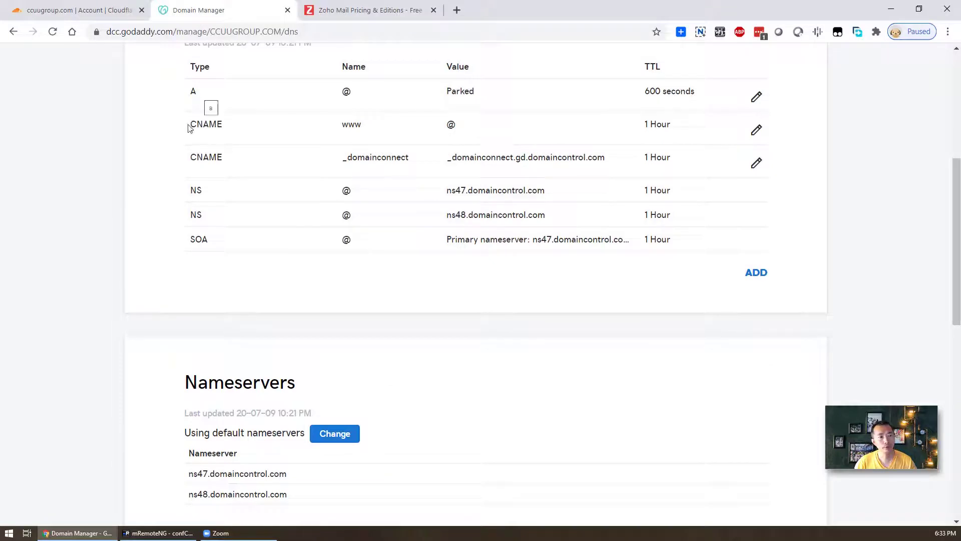
click(96, 10)
scroll(306, 335, down, 3)
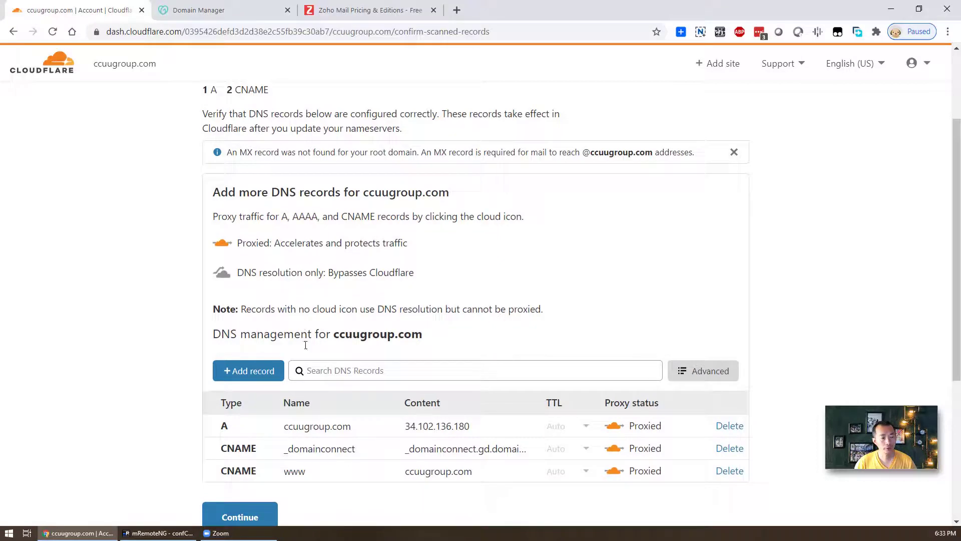
scroll(306, 344, down, 2)
click(240, 396)
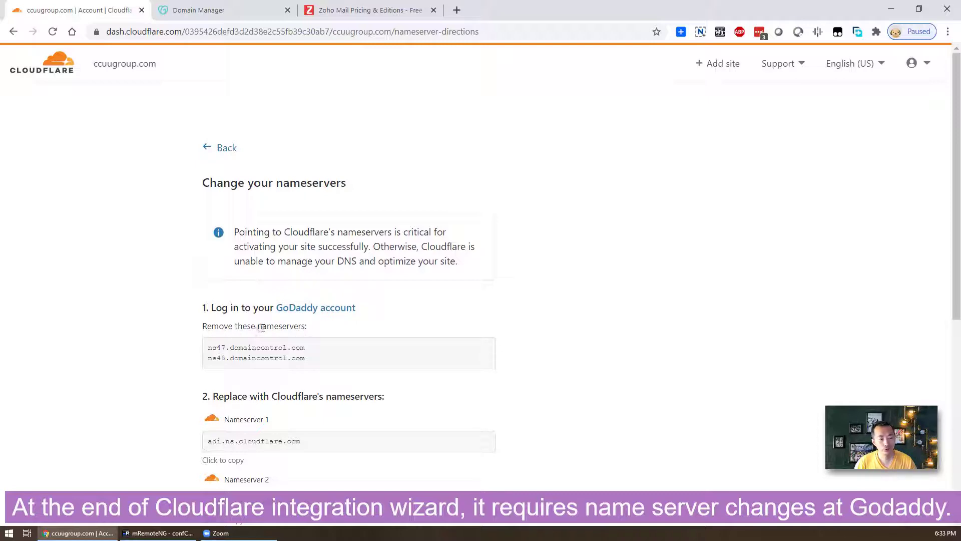
- Copy Cloudflare's first nameserver, adi.ns.cloudflare.com
scroll(313, 365, down, 1)
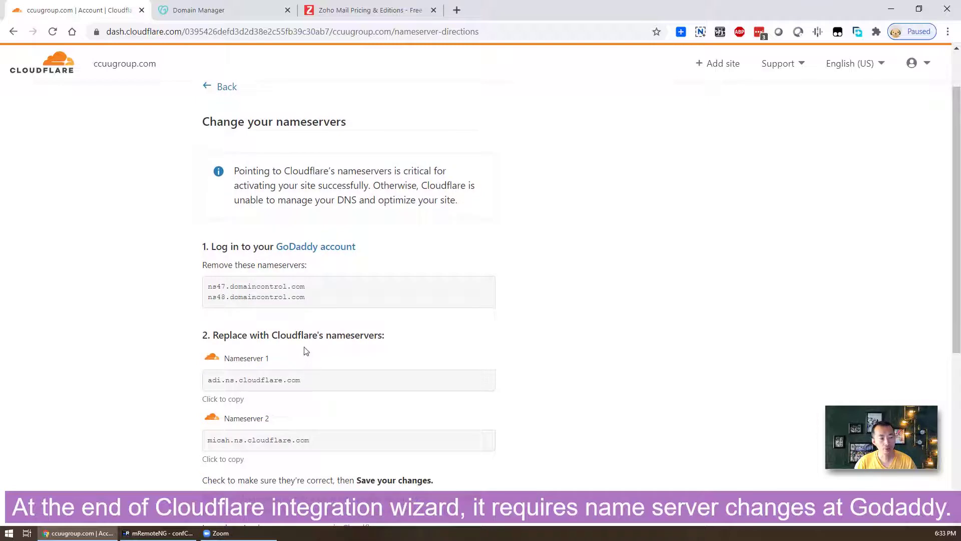
click(311, 379)
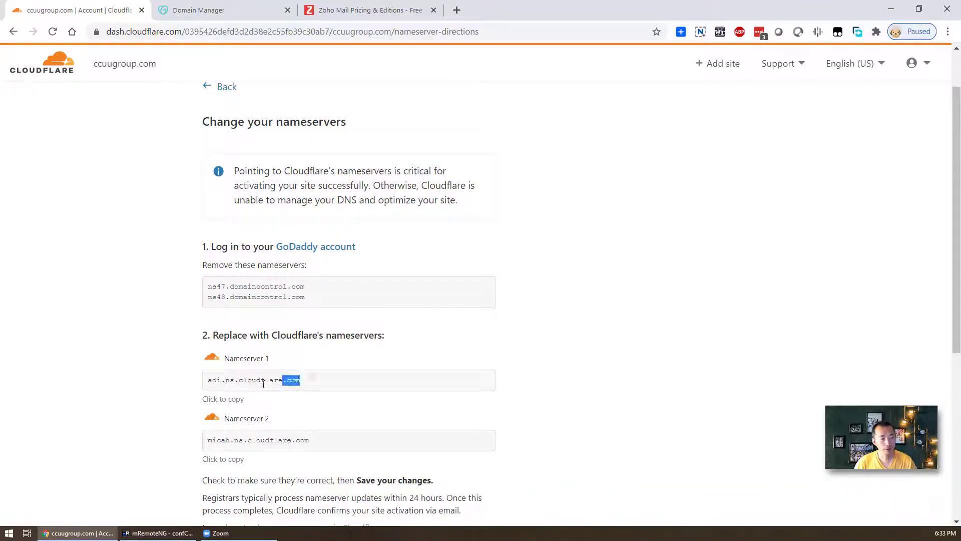
right_click(242, 383)
- In GoDaddy, choose custom nameservers and paste adi.ns.cloudflare.com as the first
click(251, 389)
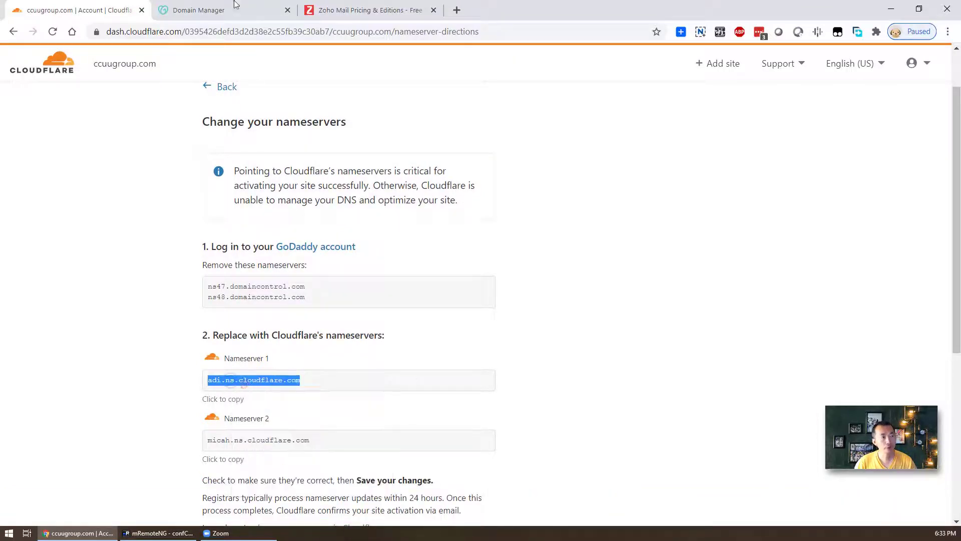
click(198, 10)
scroll(310, 390, down, 2)
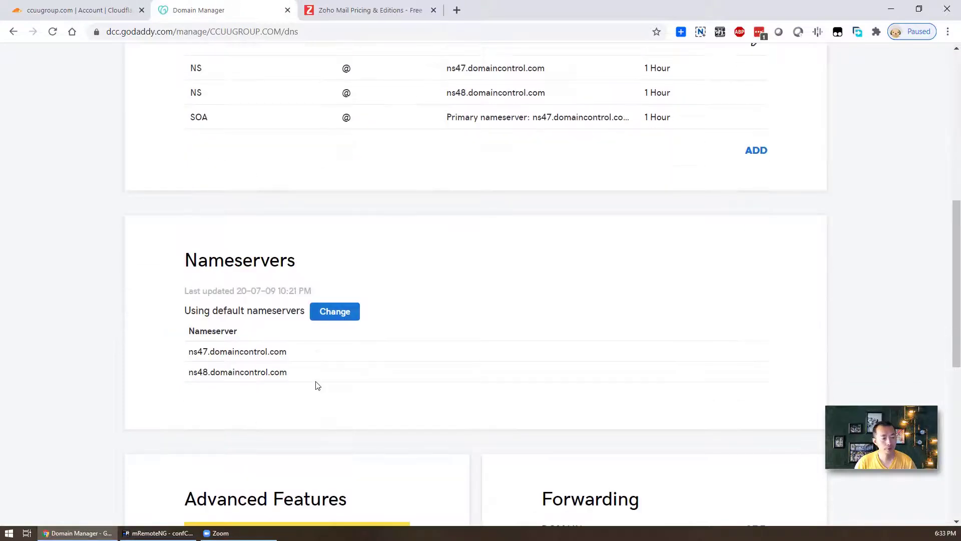
click(332, 315)
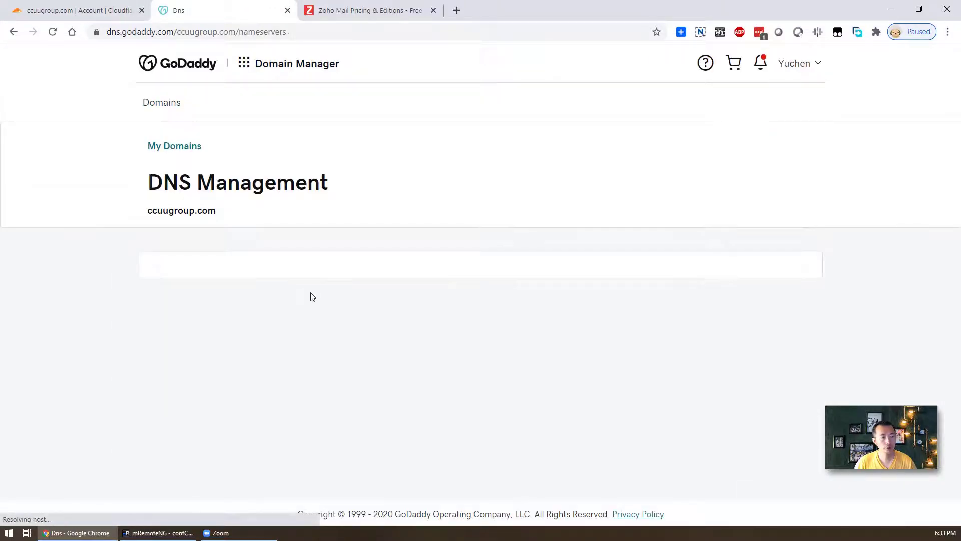
scroll(351, 380, down, 1)
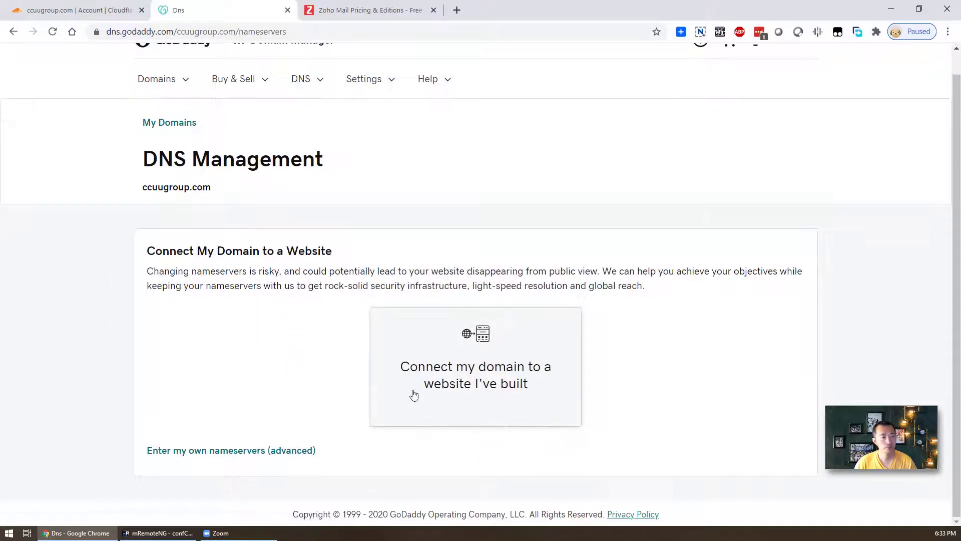
click(280, 449)
click(273, 325)
key(ctrl+v)
- Copy micah.ns.cloudflare.com into the second nameserver field and save the change
click(266, 360)
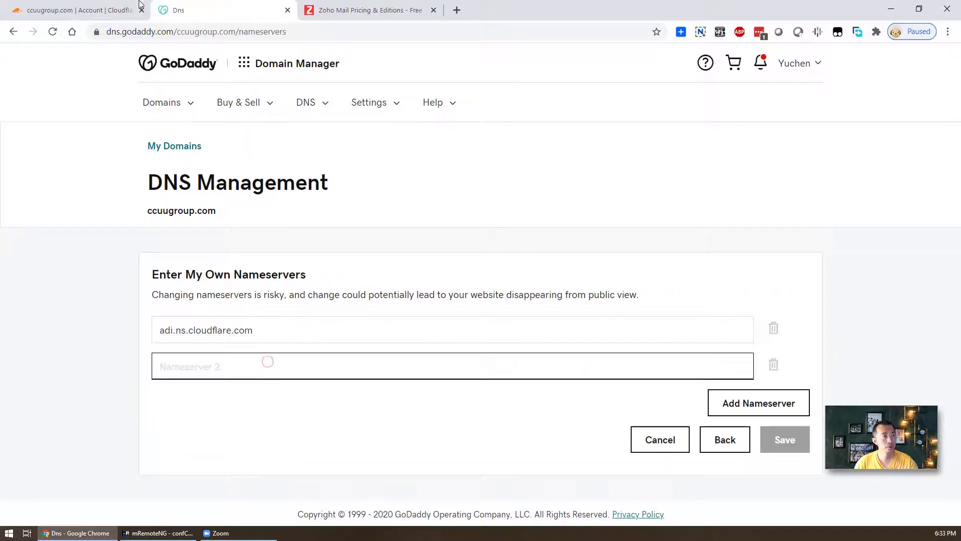
click(78, 10)
drag(310, 440, 213, 445)
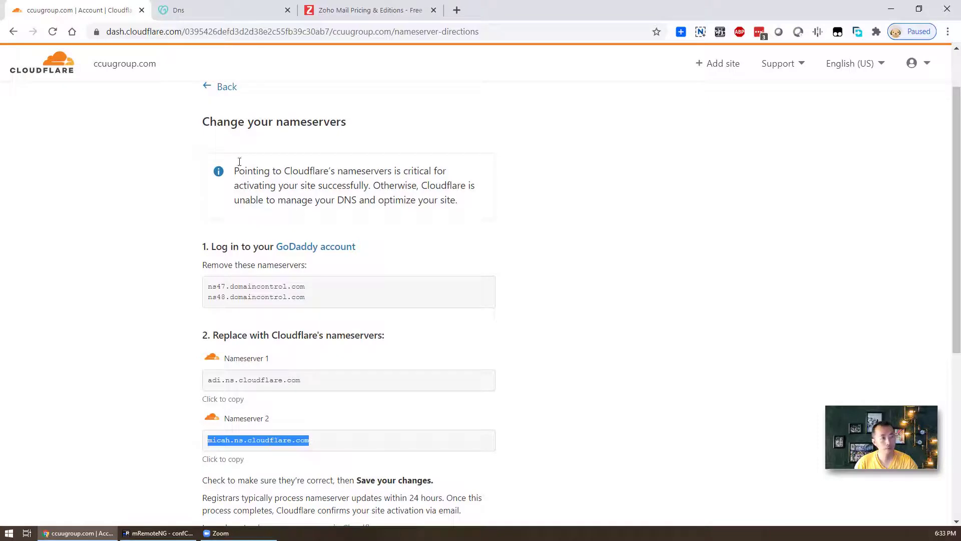
click(203, 9)
key(ctrl+v)
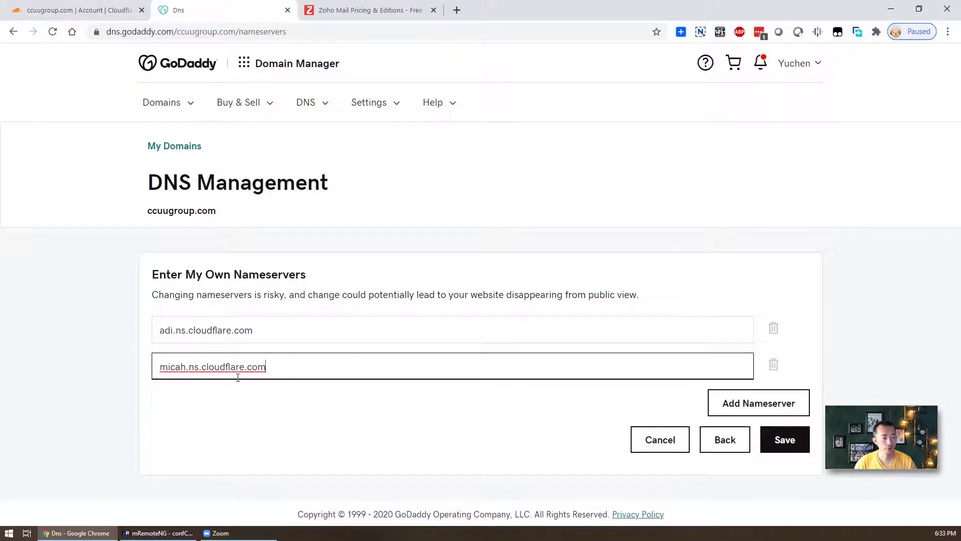
click(771, 446)
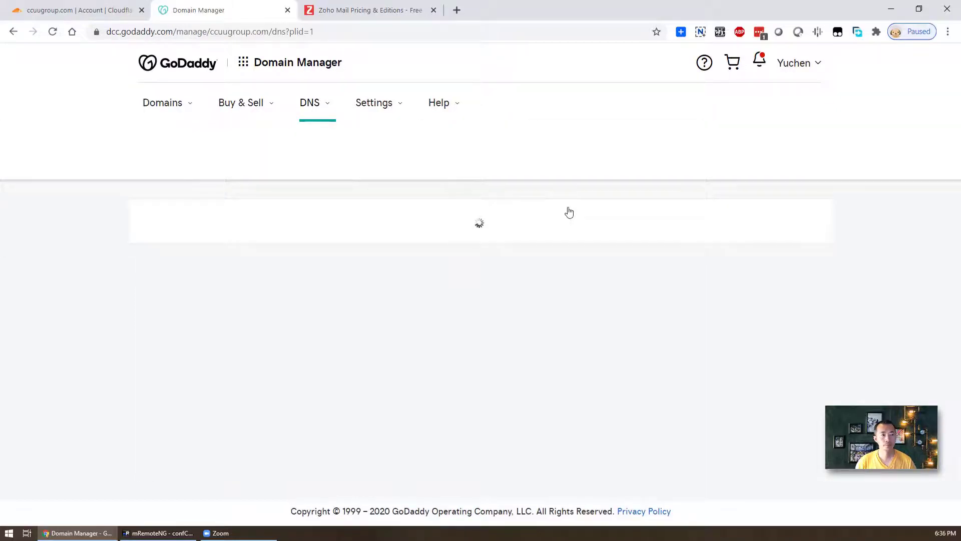
- Confirm GoDaddy lists adi and micah.ns.cloudflare.com, then return to Cloudflare's nameserver page
scroll(463, 280, down, 1)
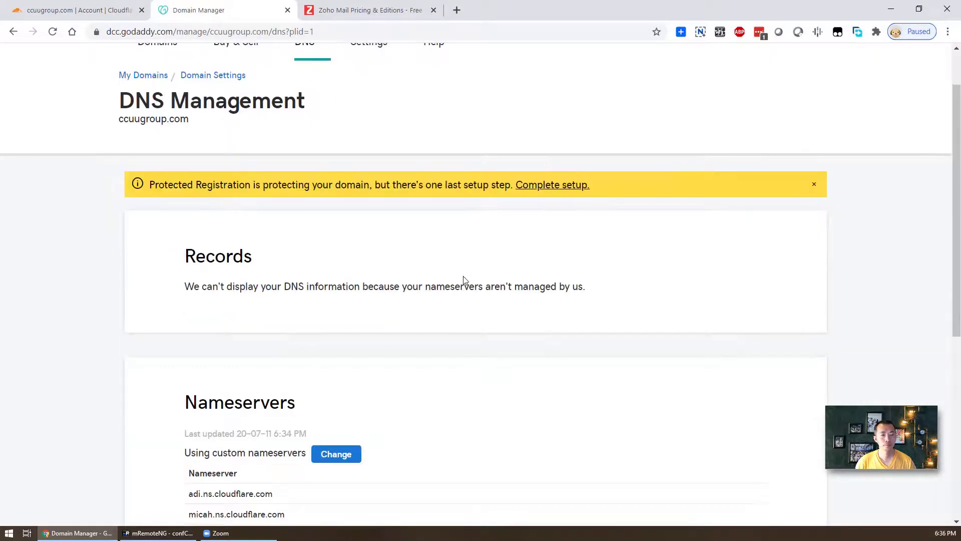
scroll(464, 280, down, 1)
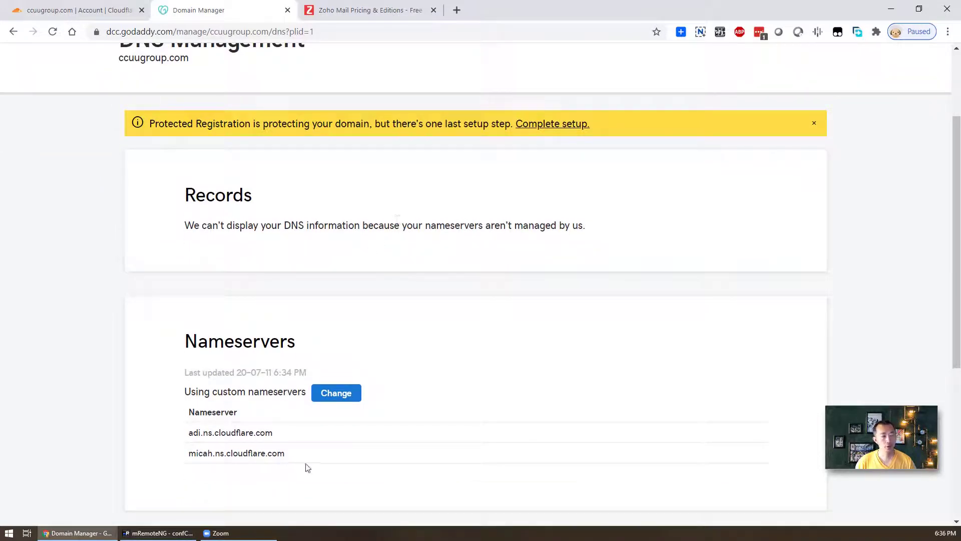
drag(308, 465, 181, 181)
click(76, 10)
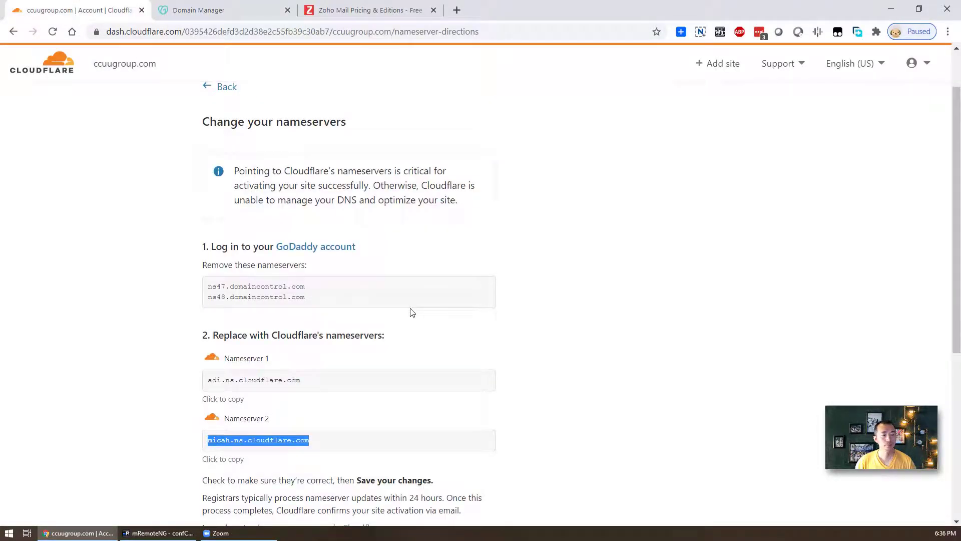
scroll(411, 313, down, 4)
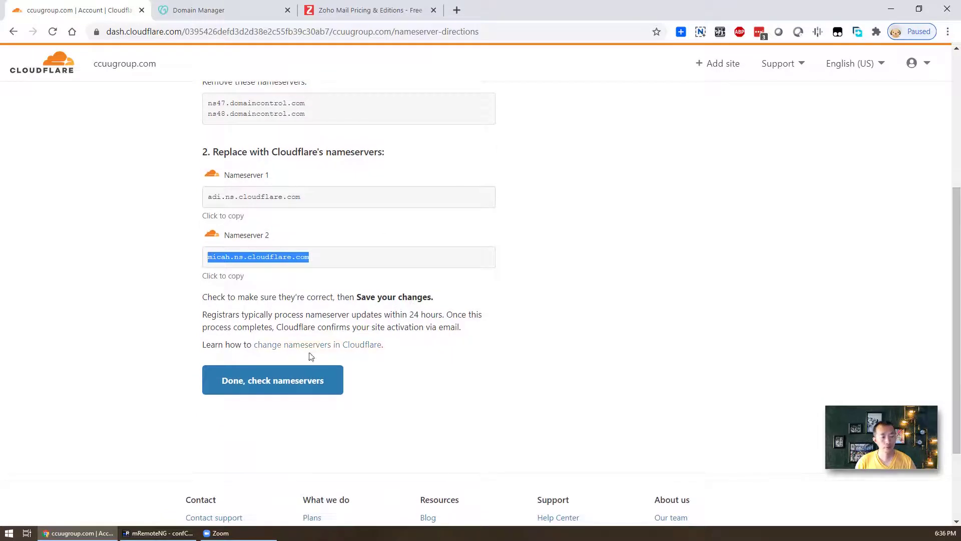
- Mark nameservers done, open the Quick Start Guide, and save SSL/TLS mode as Flexible
click(317, 379)
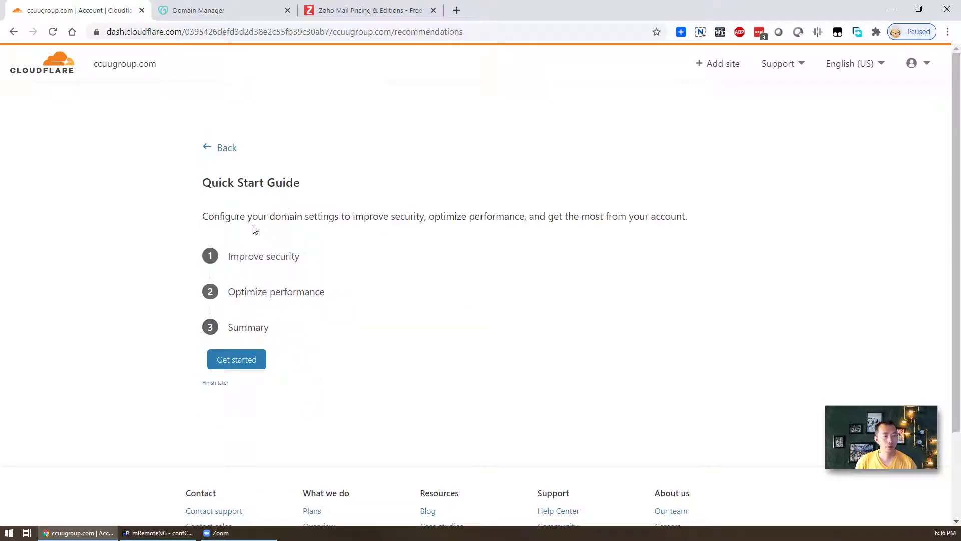
click(251, 360)
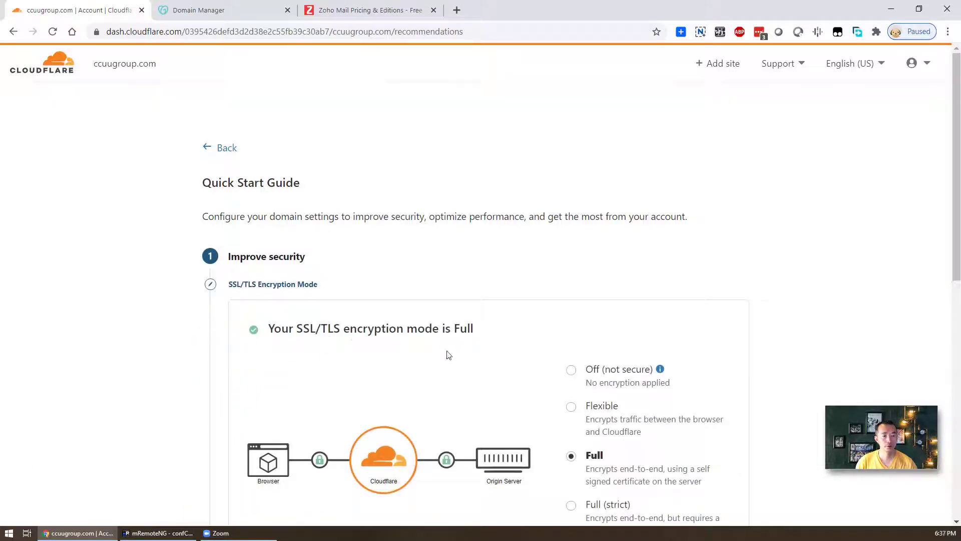
scroll(445, 357, down, 1)
scroll(600, 413, down, 1)
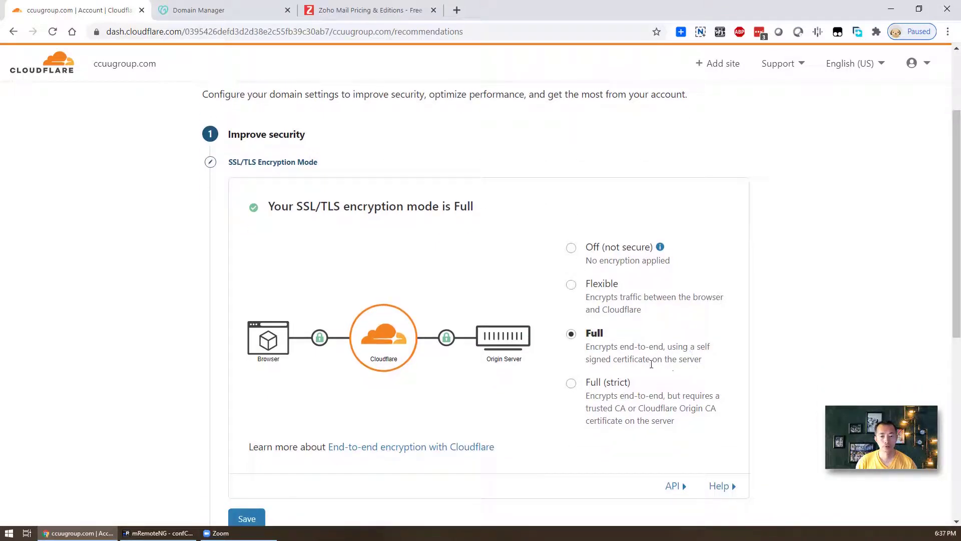
click(575, 289)
scroll(616, 356, down, 2)
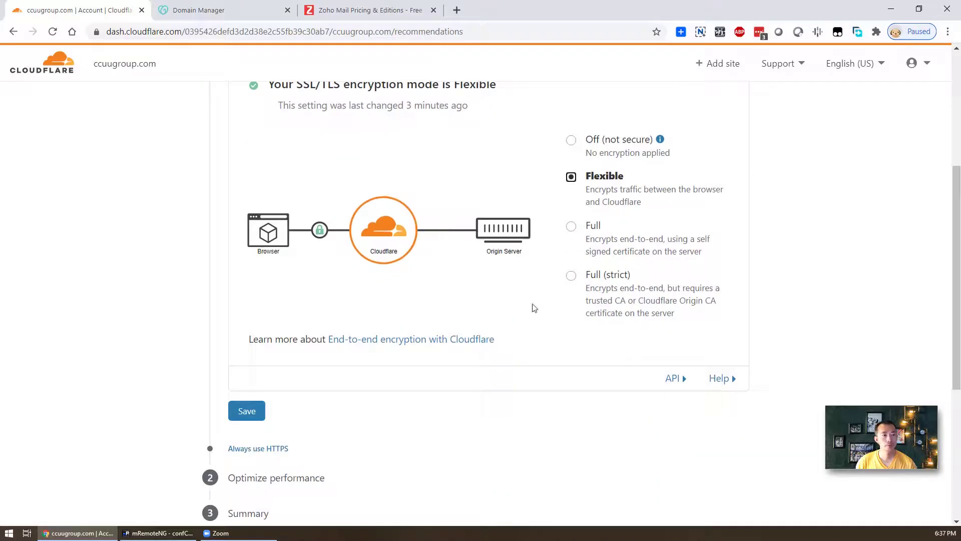
scroll(521, 326, down, 2)
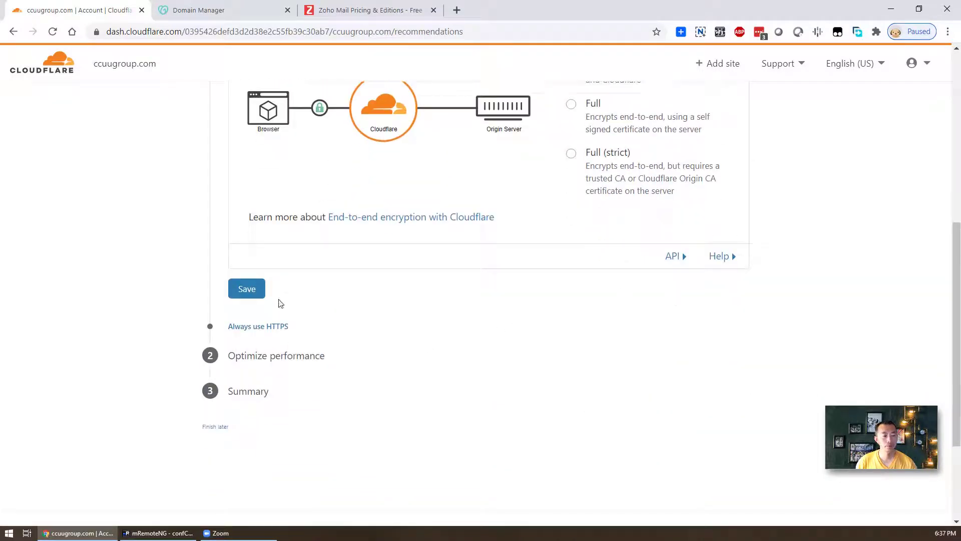
click(258, 290)
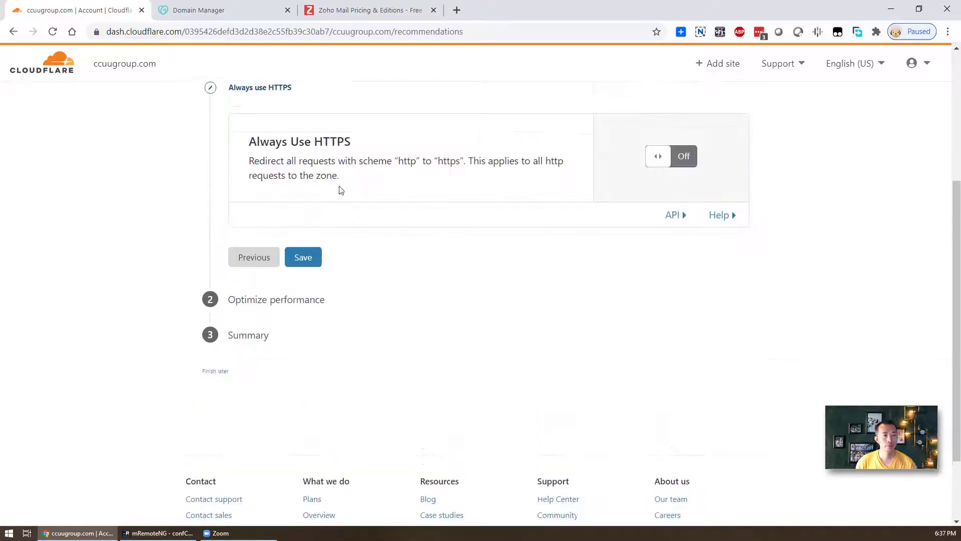
- Keep Always Use HTTPS off, Auto Minify empty and Brotli on, then finish at the Summary
scroll(343, 195, up, 1)
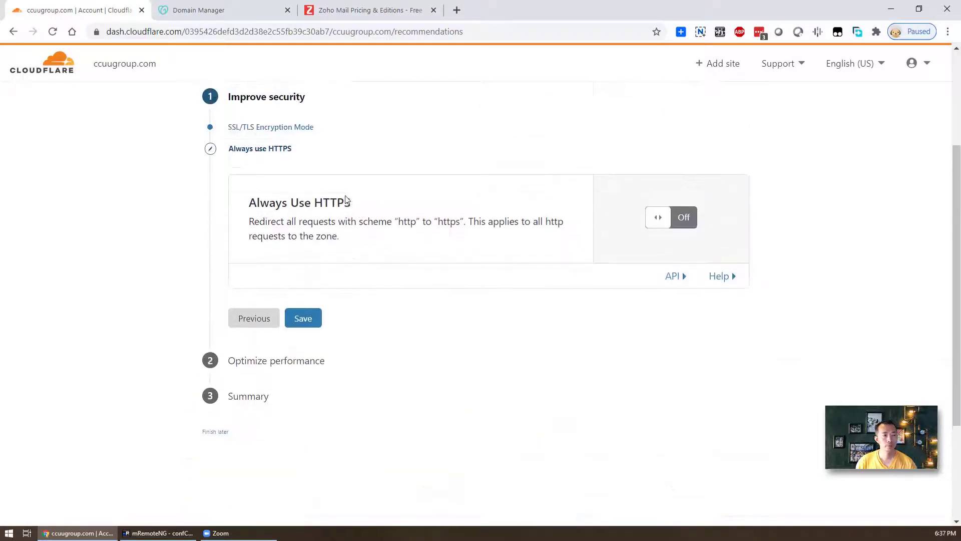
click(315, 319)
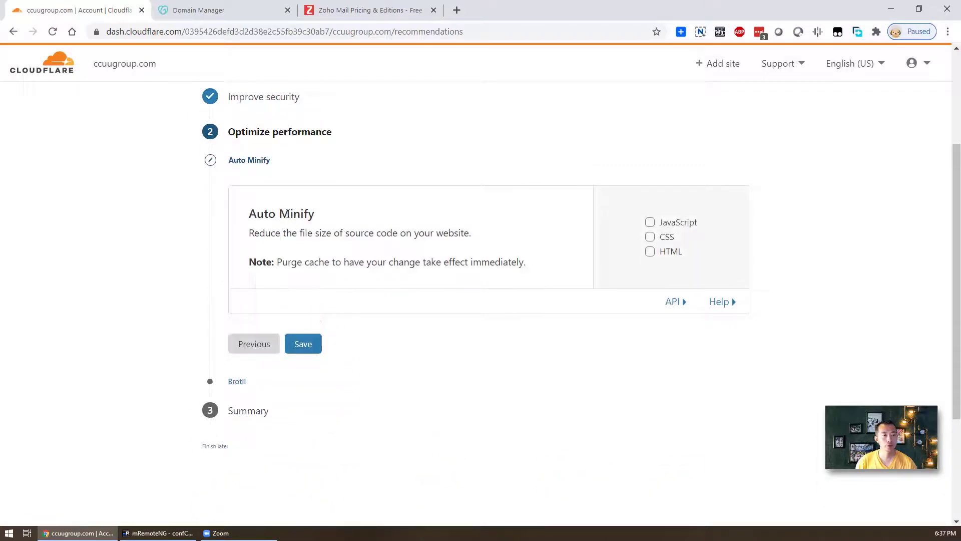
click(310, 344)
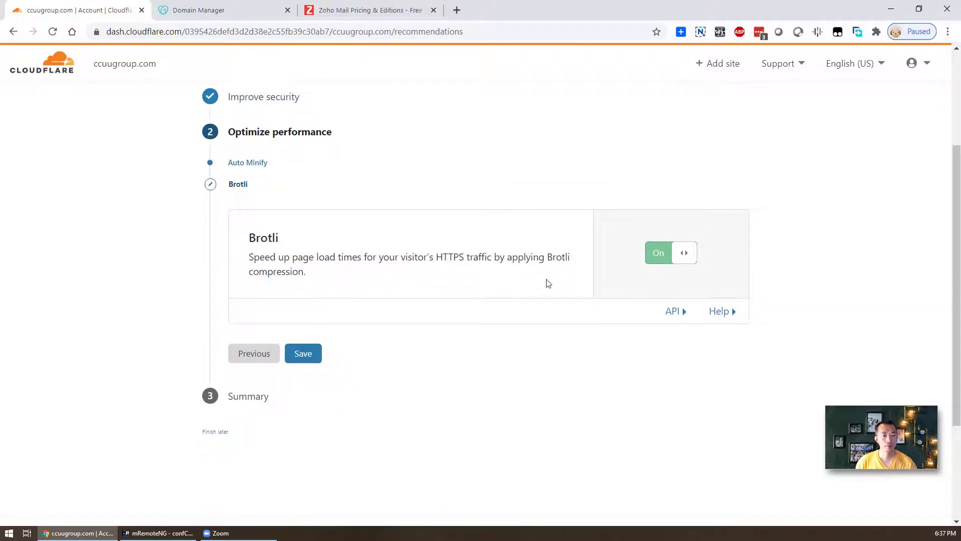
click(307, 353)
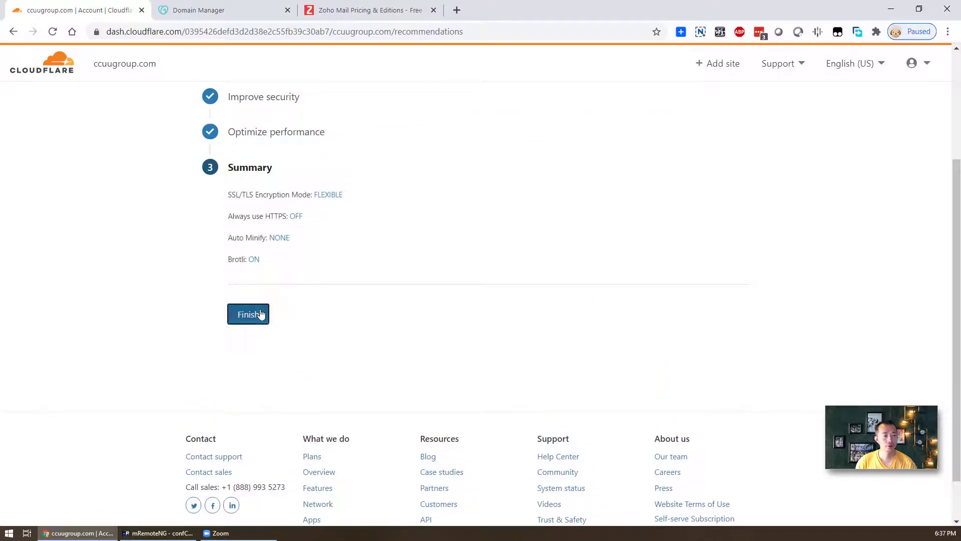
click(260, 313)
- Check the ccuugroup.com overview's re-check notice and glance at the GoDaddy DNS page before returning
scroll(323, 399, down, 3)
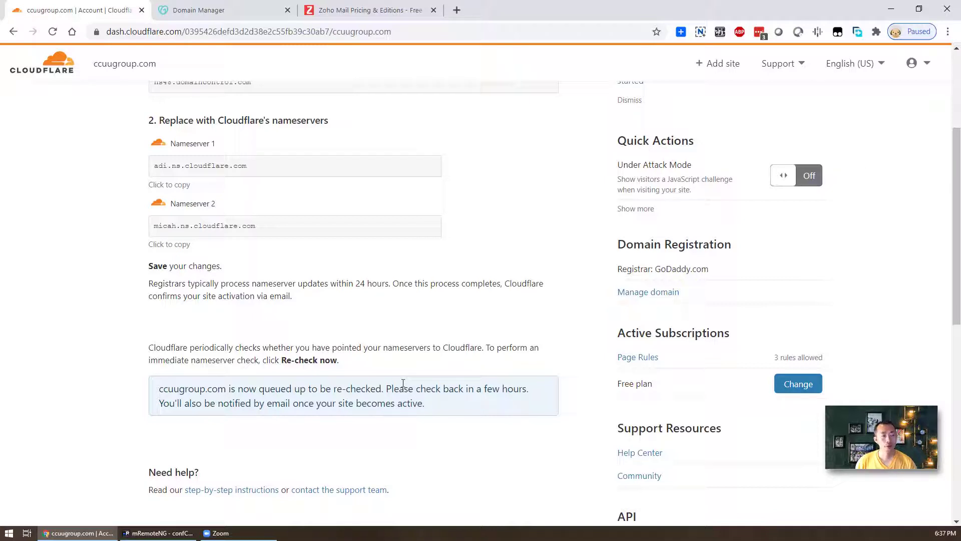
click(195, 10)
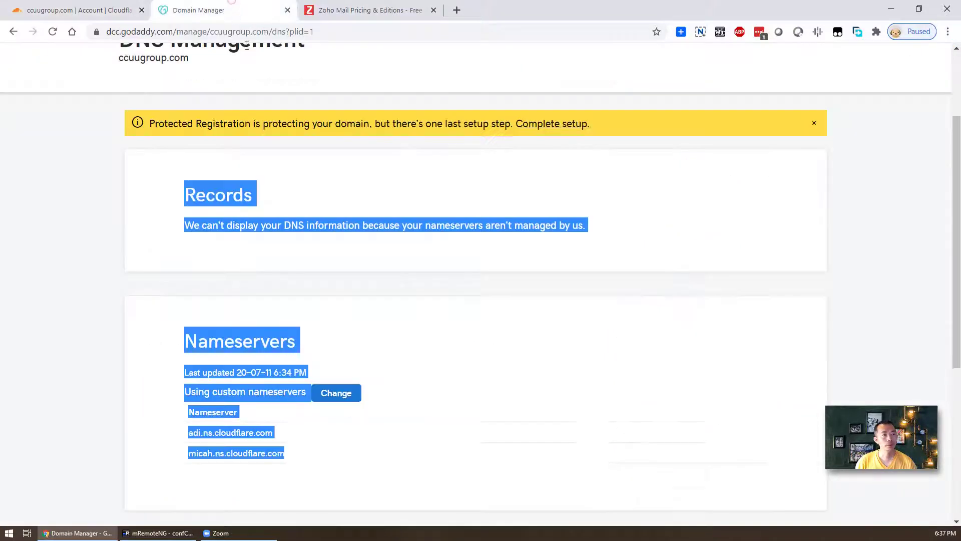
click(314, 311)
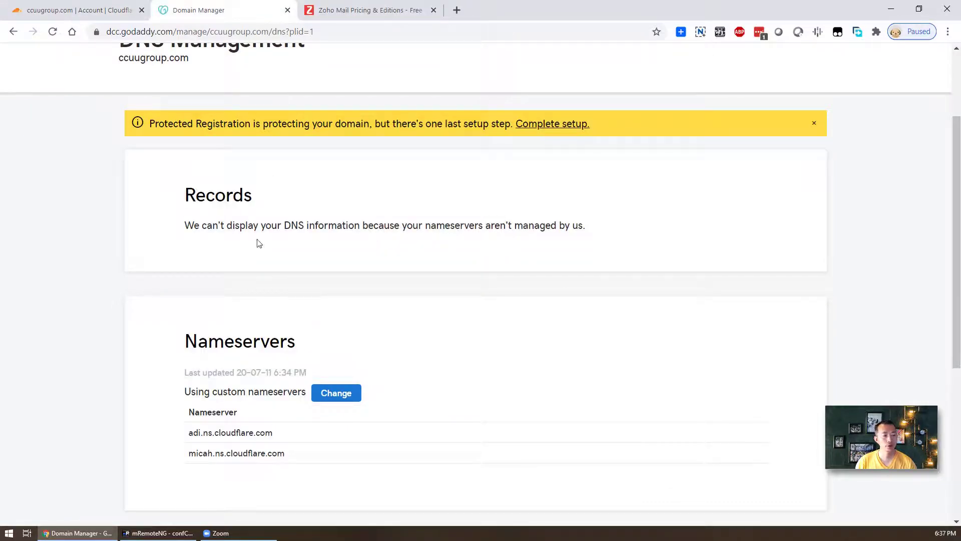
click(102, 9)
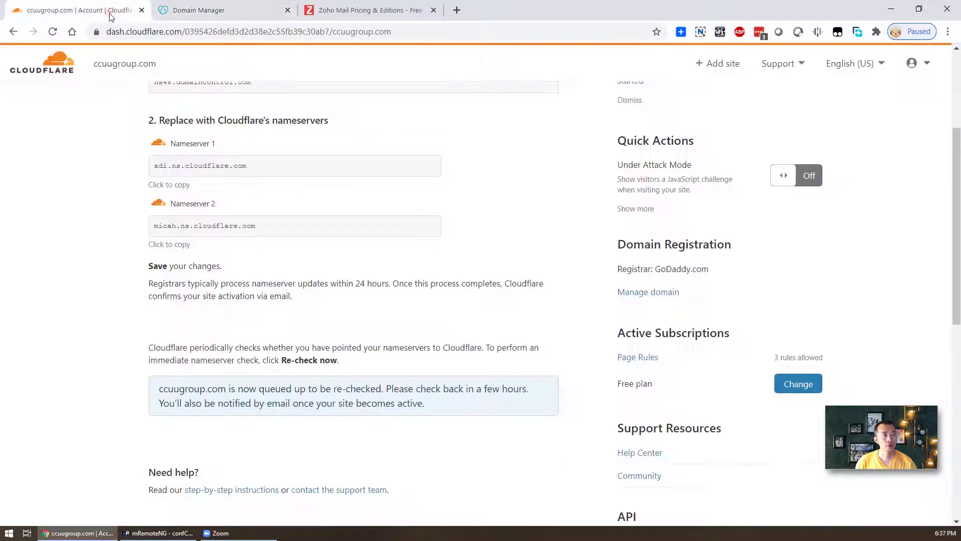
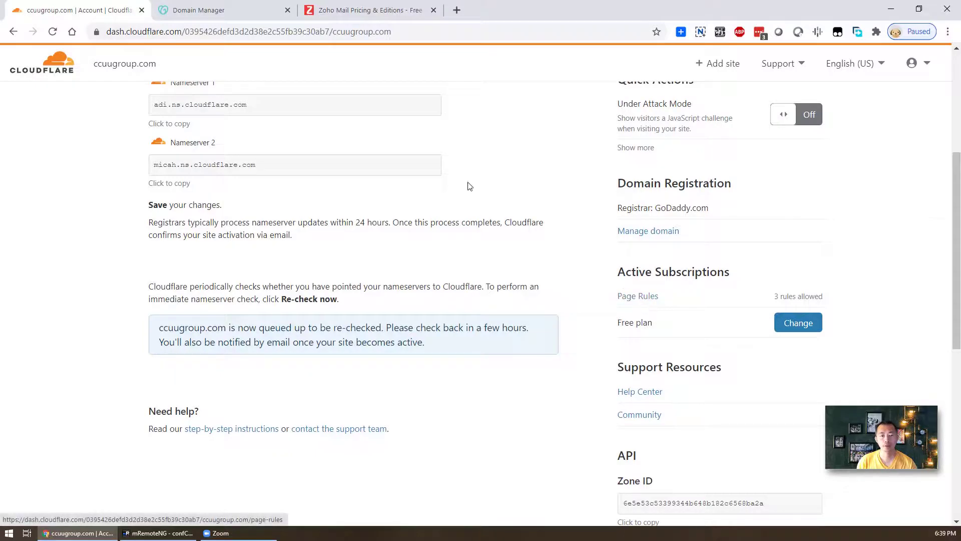
- Switch over to the Zoho Mail pricing page
key(ctrl+Tab)
key(ctrl+Tab)
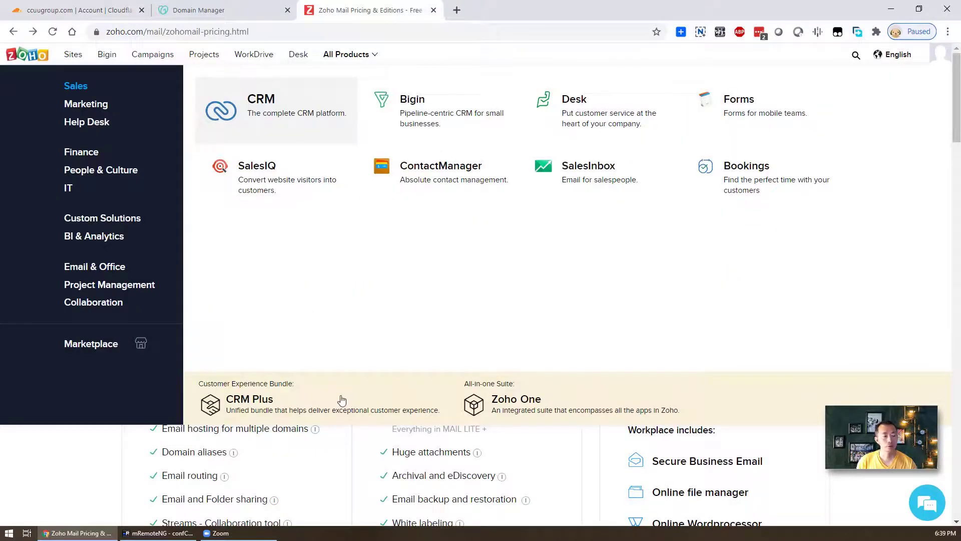
- Scroll to the Forever Free Plan card and start its TRY NOW signup
scroll(340, 398, down, 5)
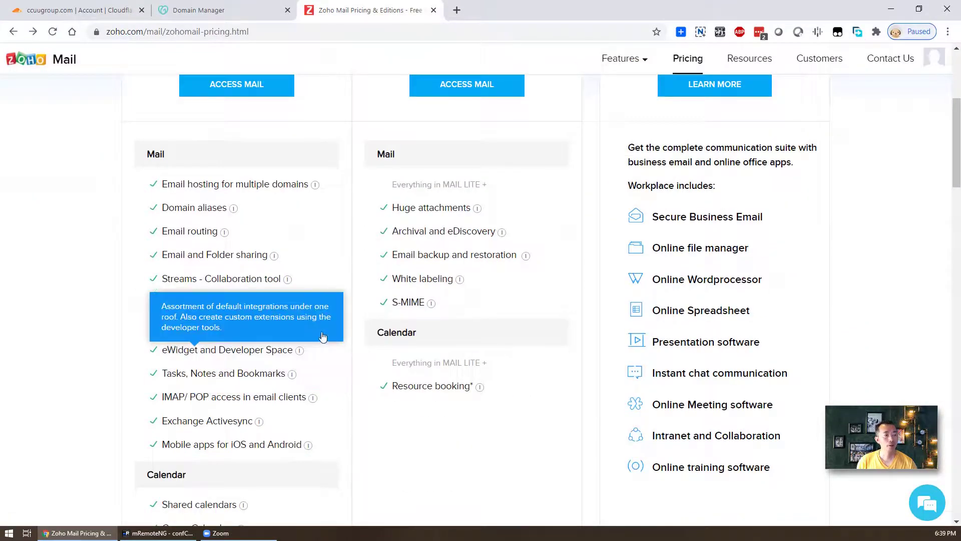
scroll(328, 364, down, 10)
key(Home)
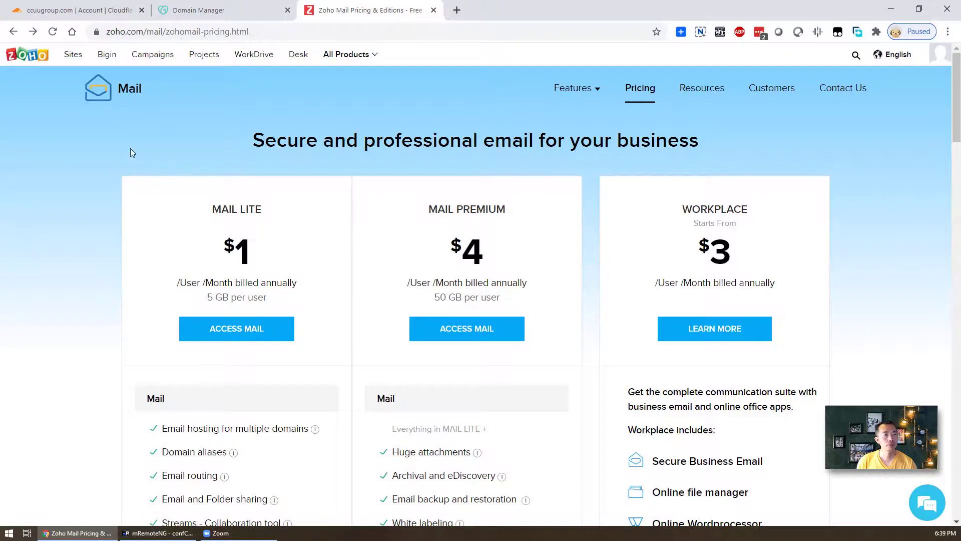
scroll(132, 149, down, 12)
scroll(135, 174, down, 8)
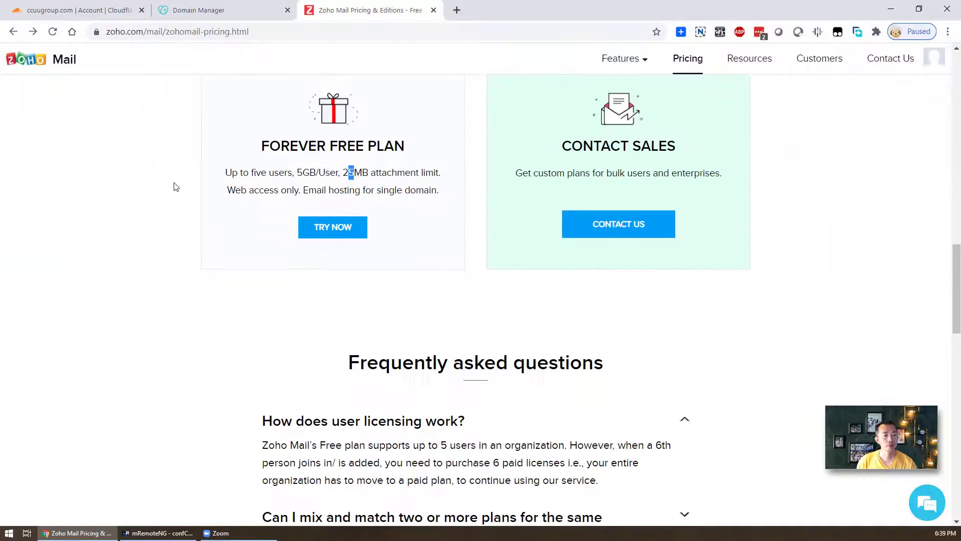
drag(251, 158, 423, 174)
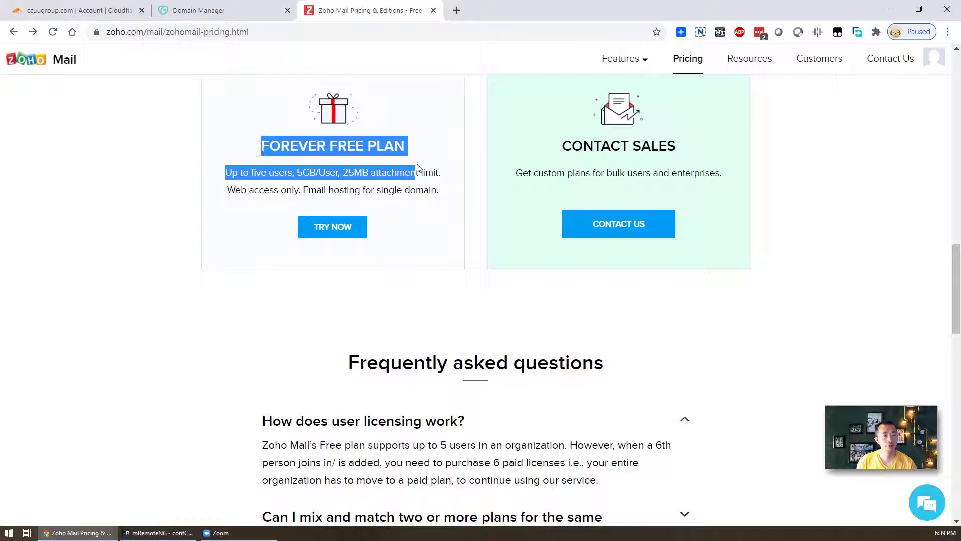
click(428, 180)
click(329, 240)
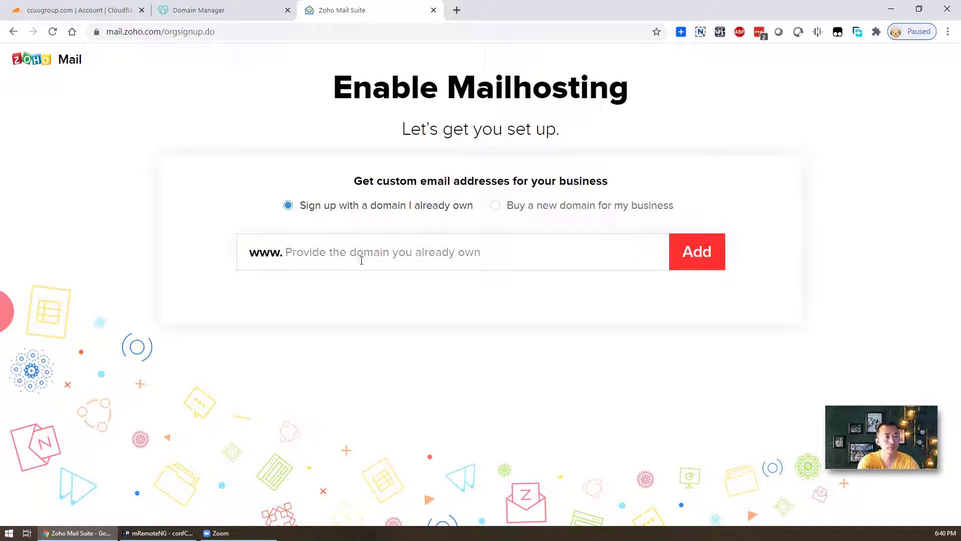
- Enter ccuugroup.com as the already-owned domain and add it for mail hosting
text(ccuugroup.)
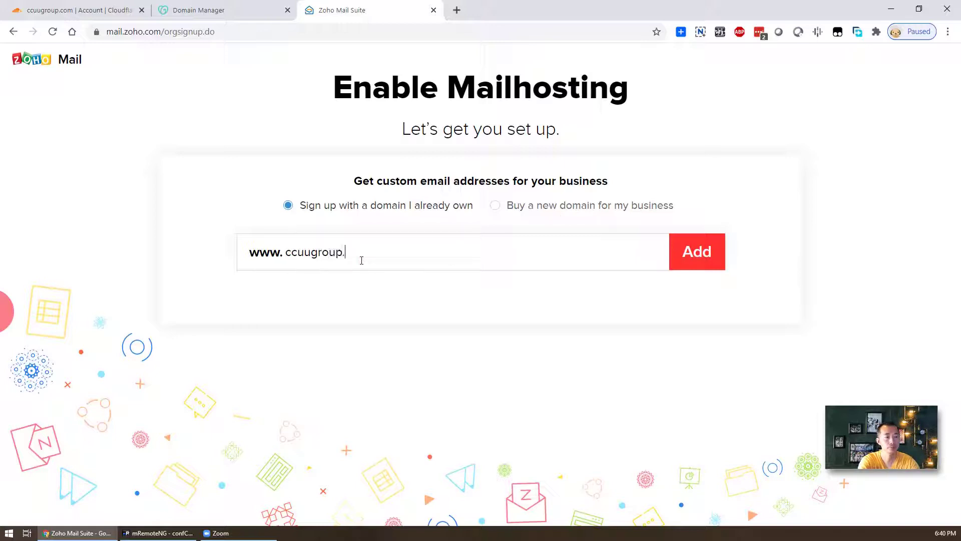
text(com)
key(BackSpace)
text(om)
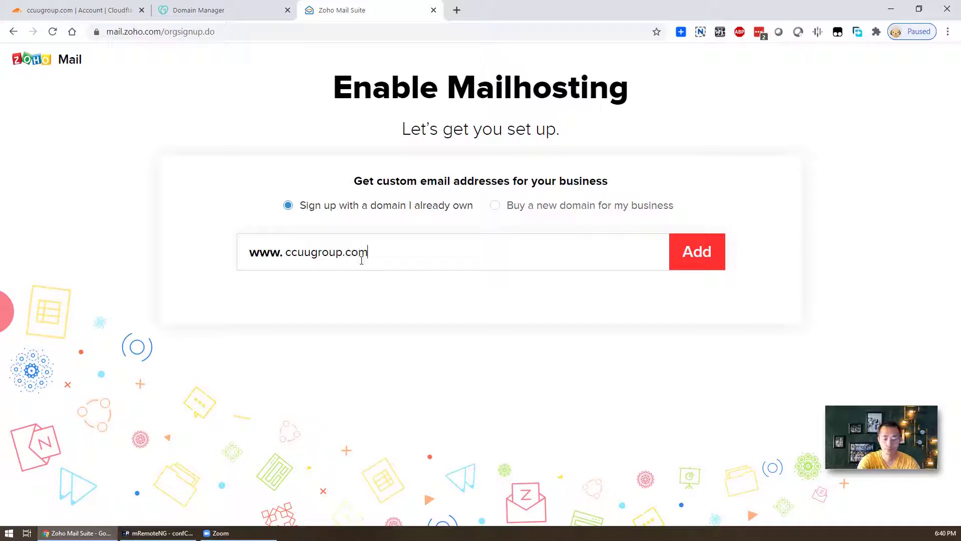
click(679, 265)
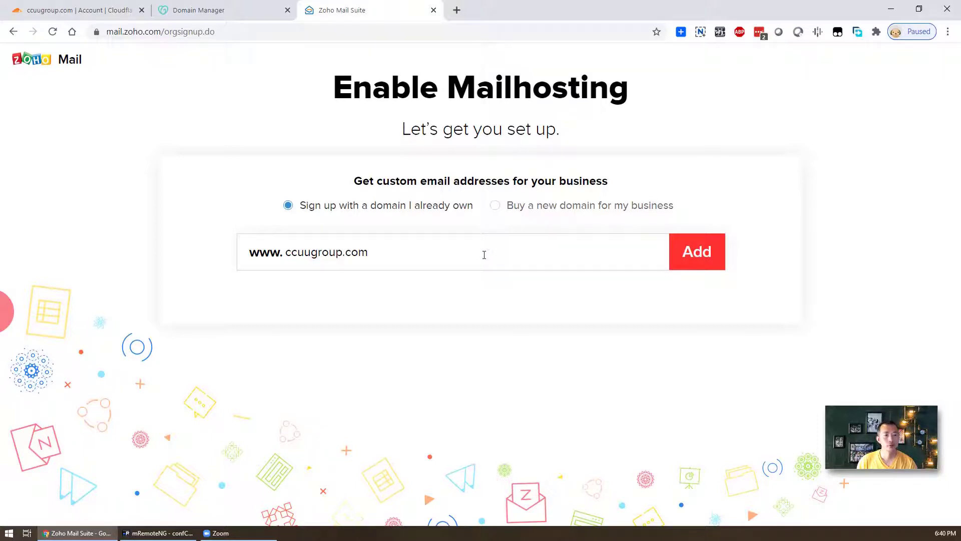
click(677, 255)
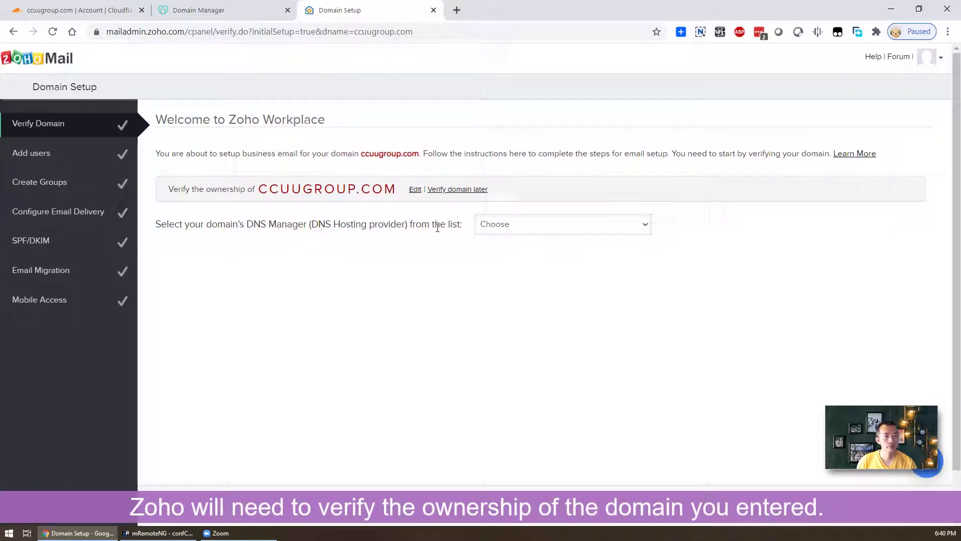
- Set the DNS Manager to Others and show the CNAME Method verification details
click(524, 228)
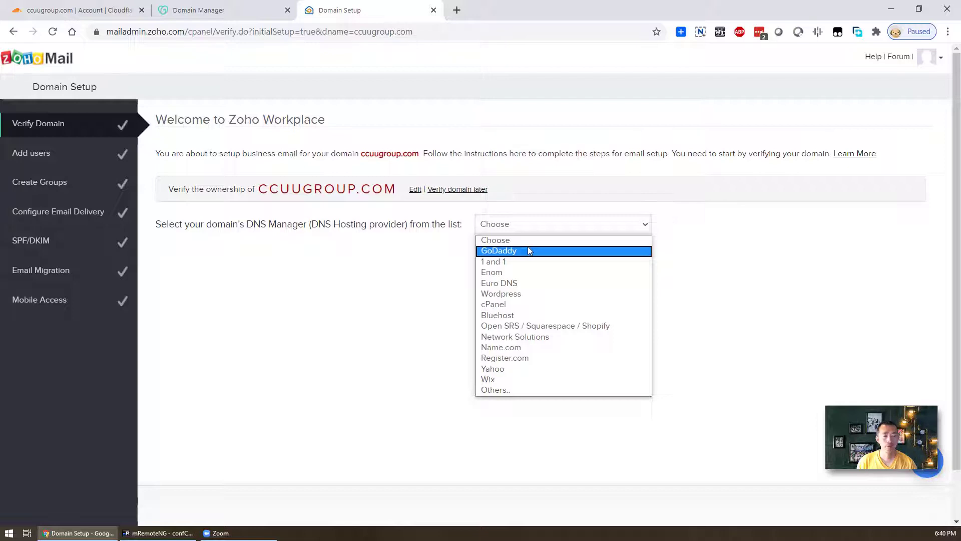
click(506, 393)
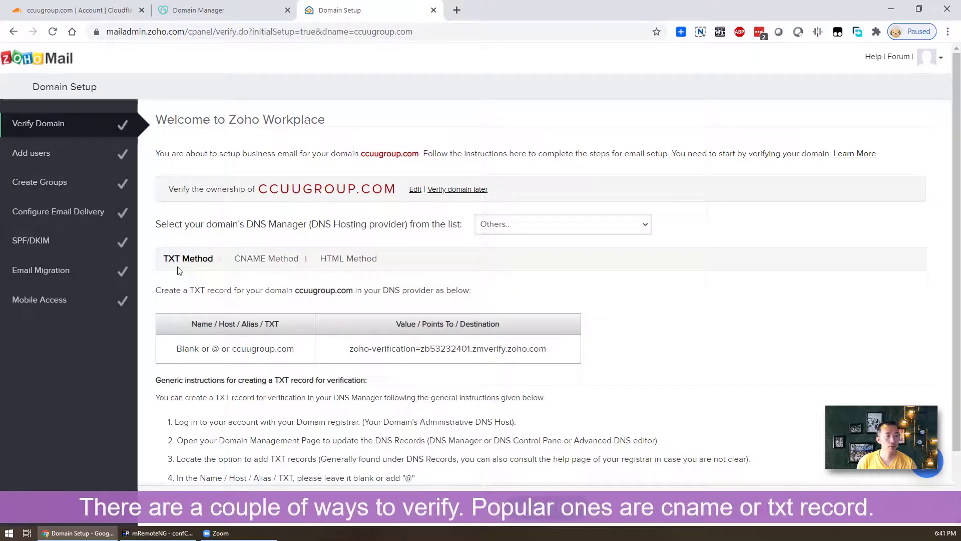
click(260, 265)
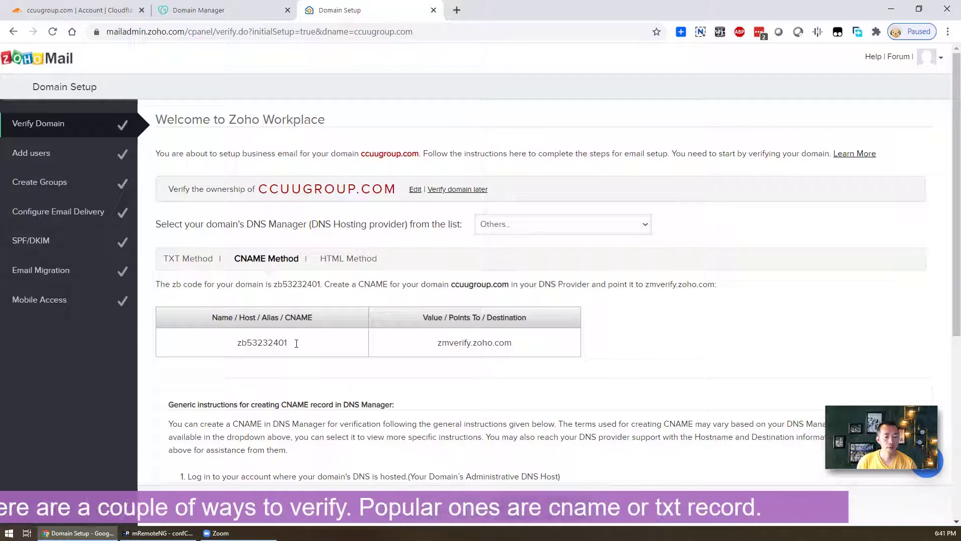
- Return to the Cloudflare overview for ccuugroup.com
click(100, 10)
scroll(260, 271, up, 4)
scroll(263, 276, up, 1)
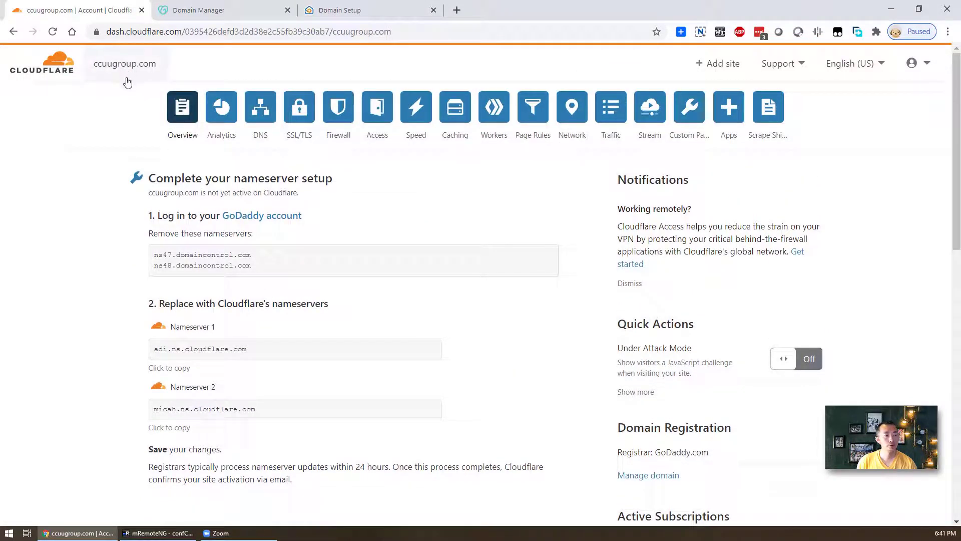
- Open the ccuugroup.com site from the Cloudflare home and browse its DNS records
click(43, 64)
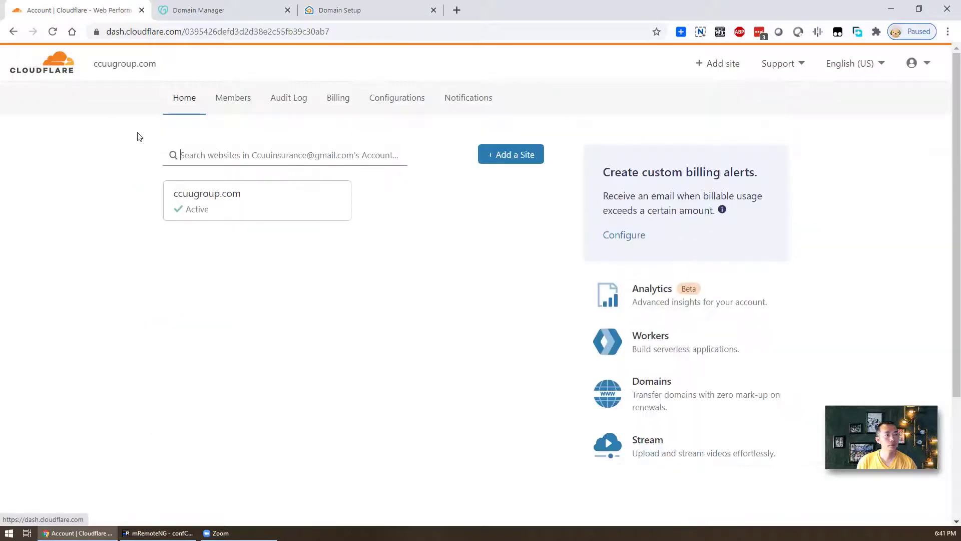
click(248, 212)
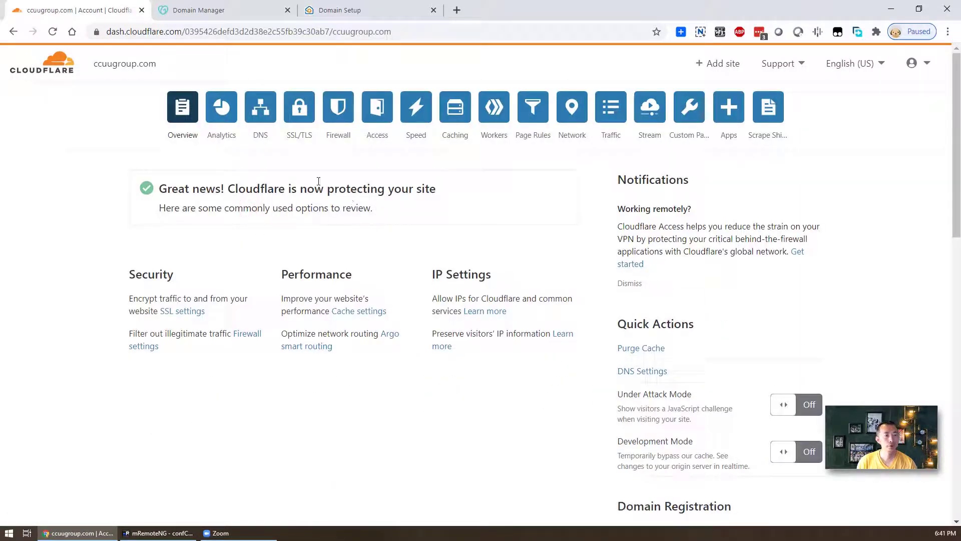
click(268, 128)
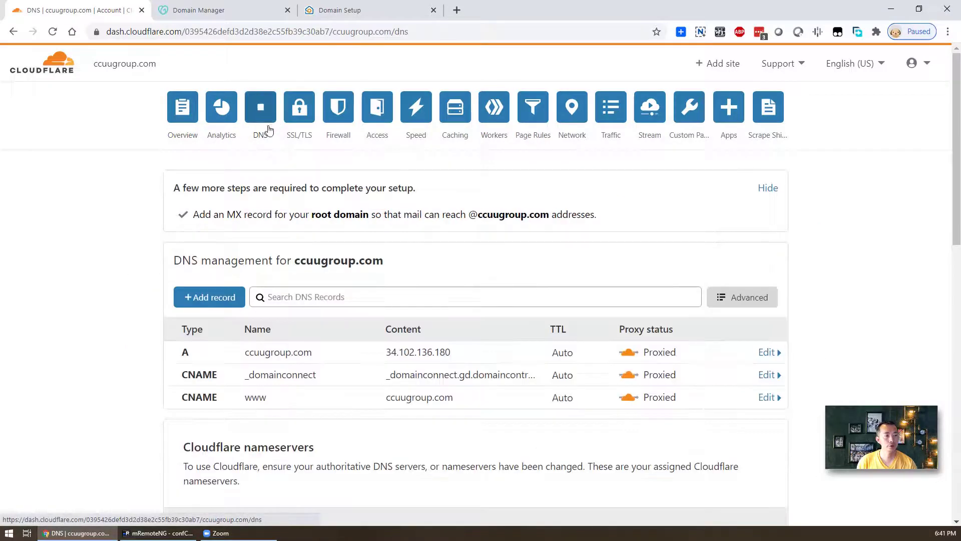
scroll(311, 261, down, 3)
scroll(310, 260, down, 5)
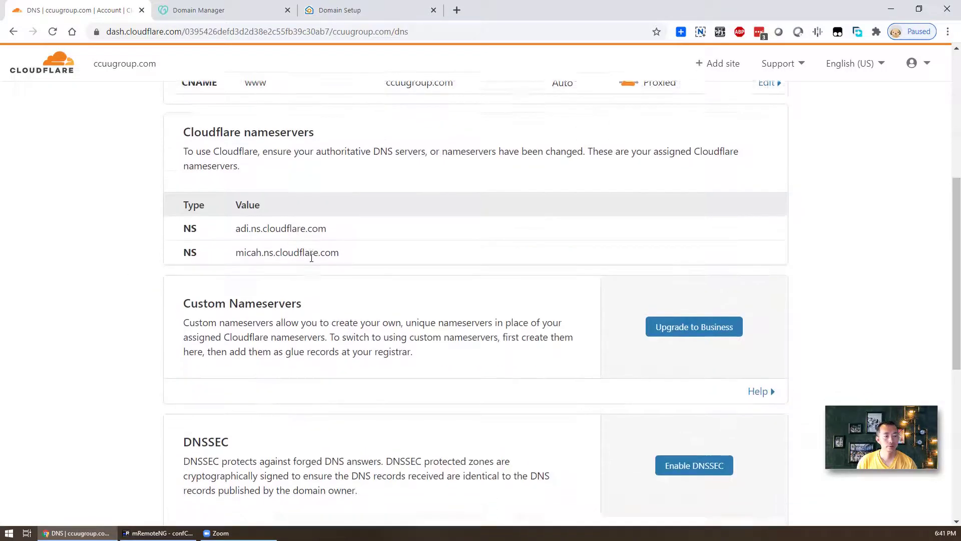
scroll(303, 268, down, 3)
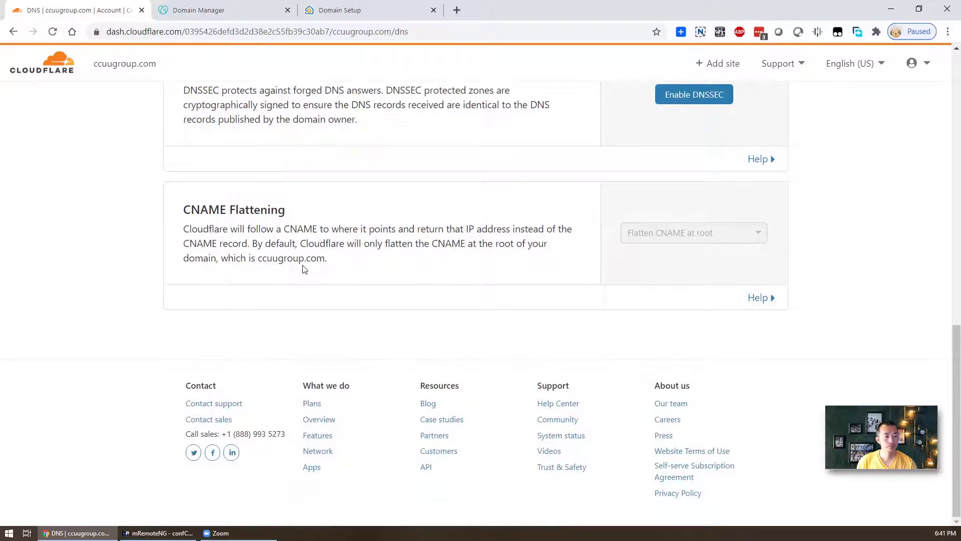
scroll(303, 269, up, 9)
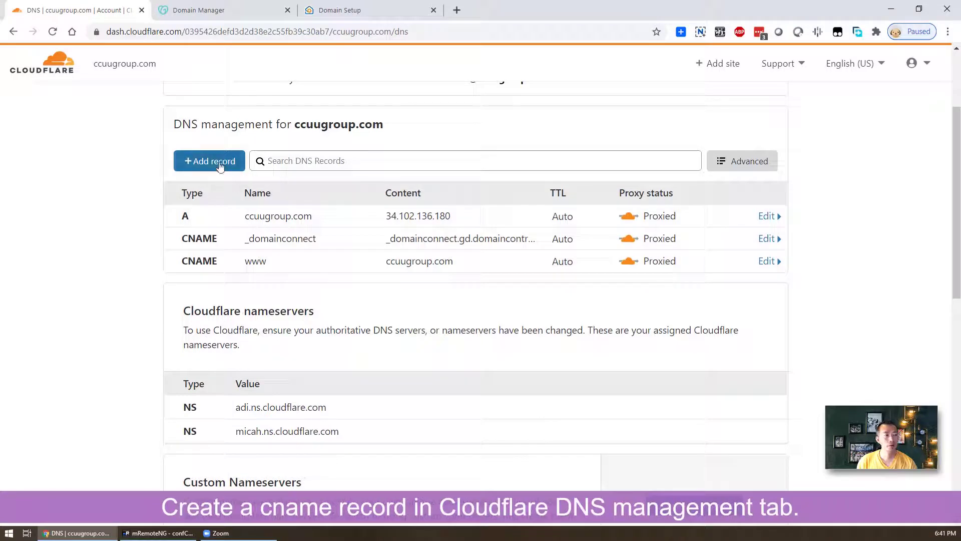
- Copy the CNAME host name zb53232401 from Zoho's verification page
click(358, 8)
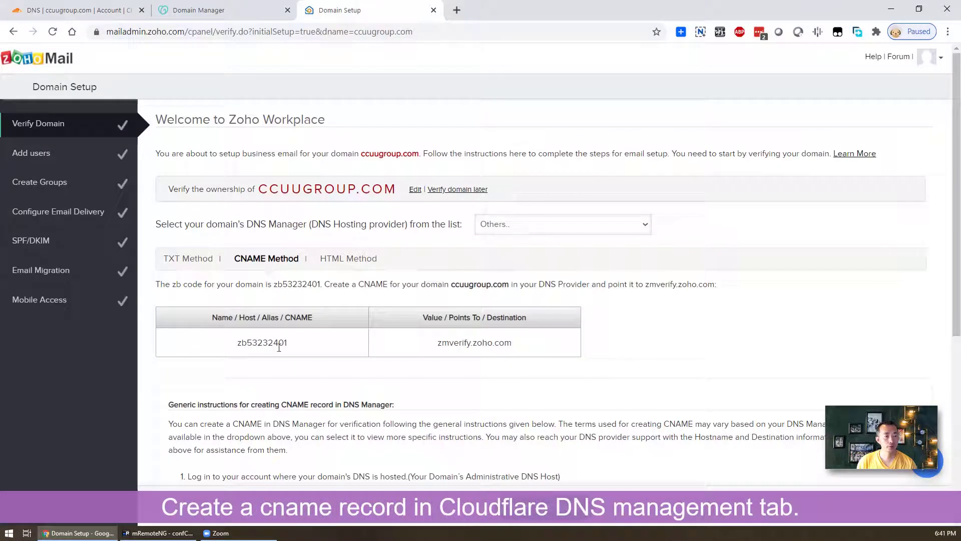
drag(299, 342, 247, 340)
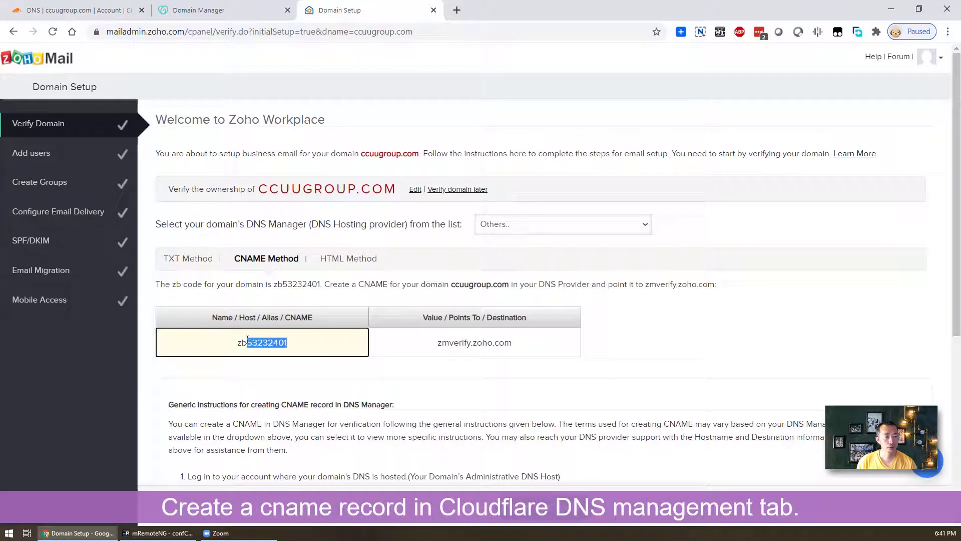
click(480, 339)
click(225, 10)
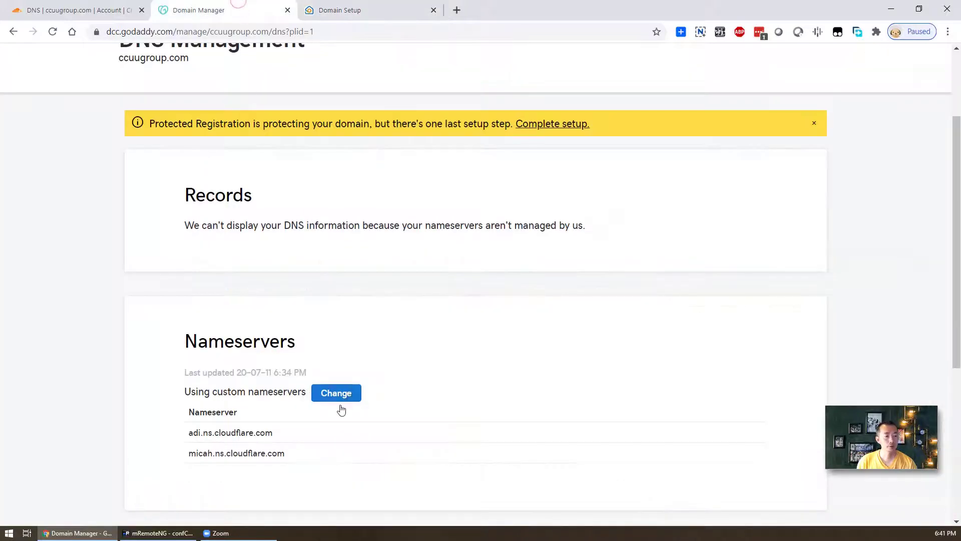
click(59, 7)
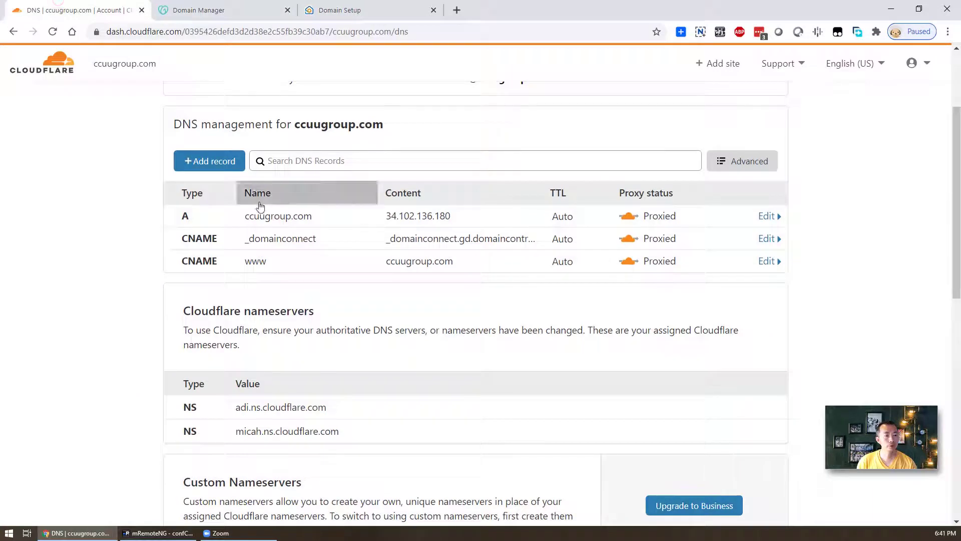
scroll(150, 155, up, 3)
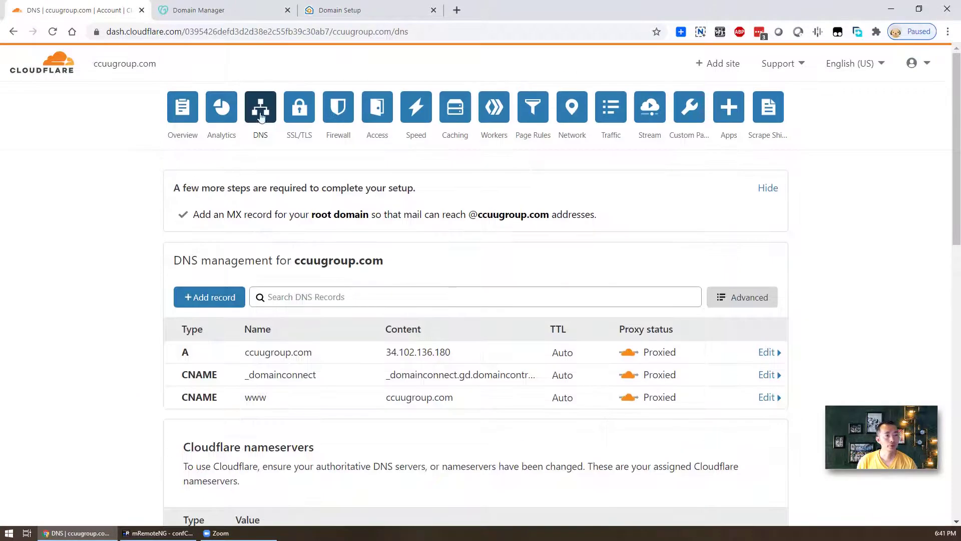
- Start a new Cloudflare CNAME record named zb53232401
click(214, 297)
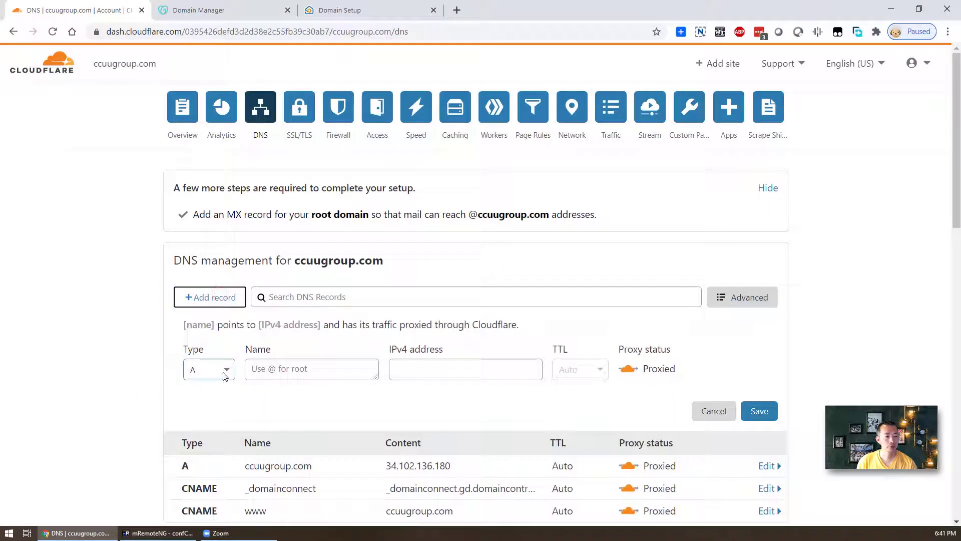
click(223, 376)
click(214, 434)
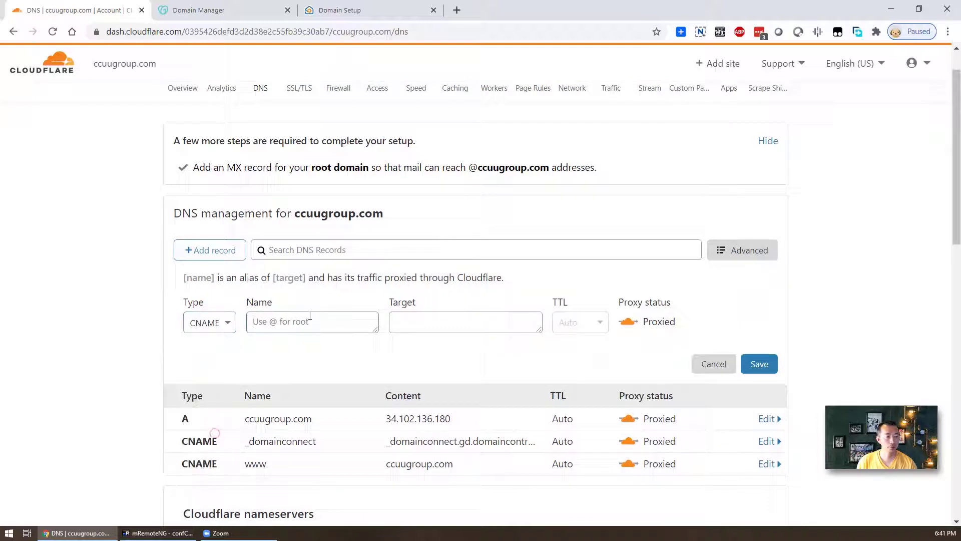
text(zb53232401)
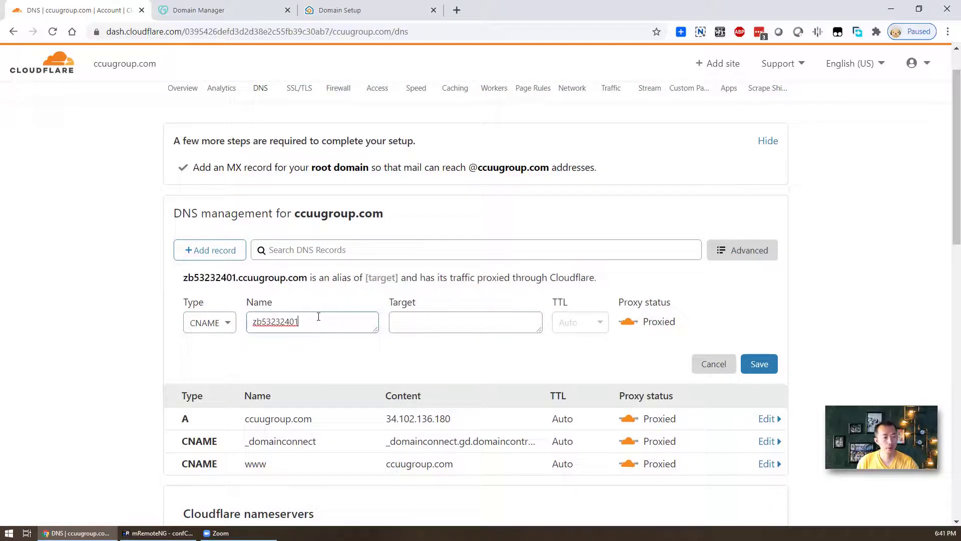
click(438, 324)
- Copy zmverify.zoho.com from Zoho, paste it as the CNAME target, and save
click(236, 9)
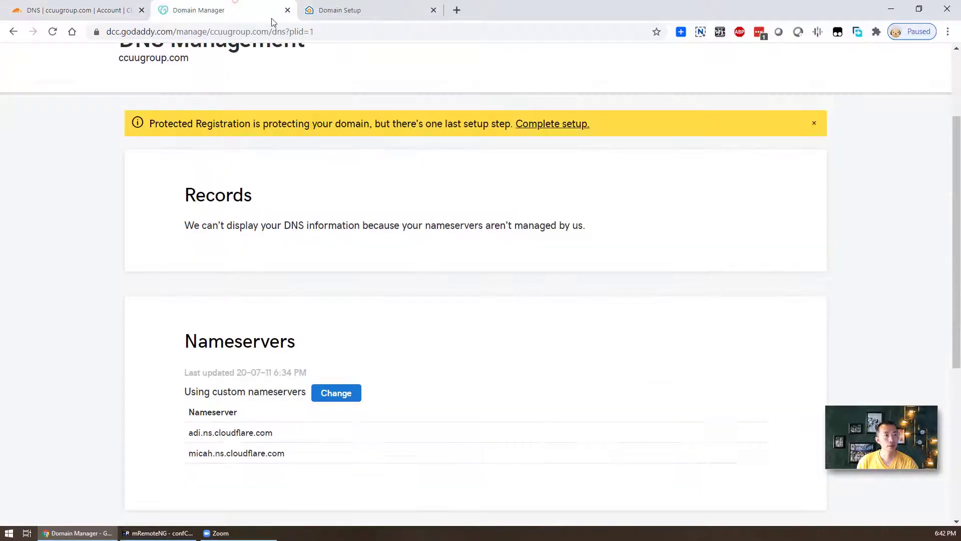
click(339, 10)
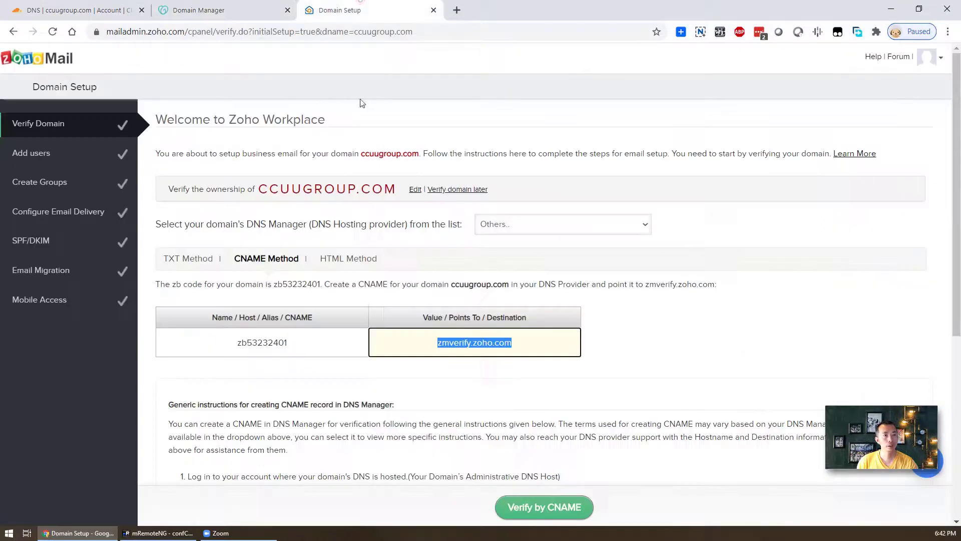
right_click(493, 345)
click(504, 353)
click(105, 9)
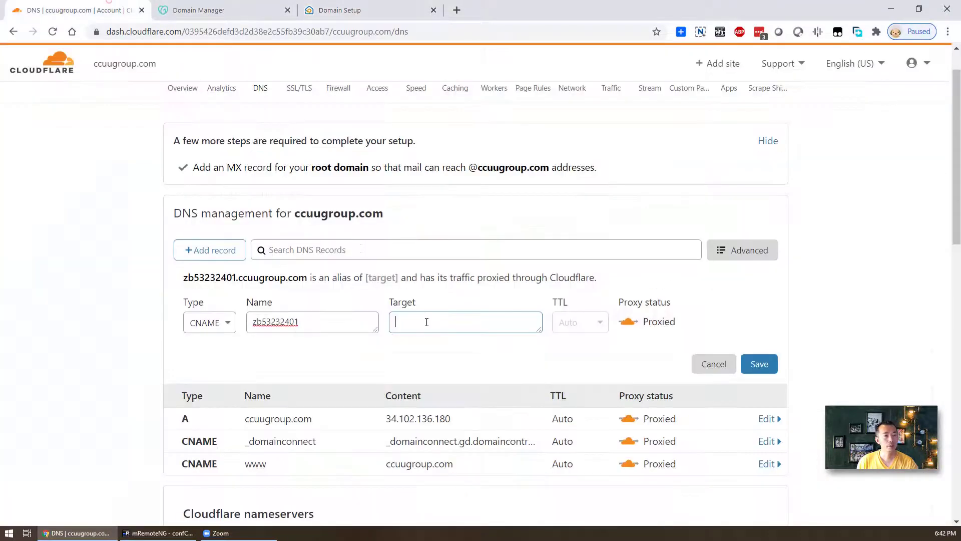
key(ctrl+v)
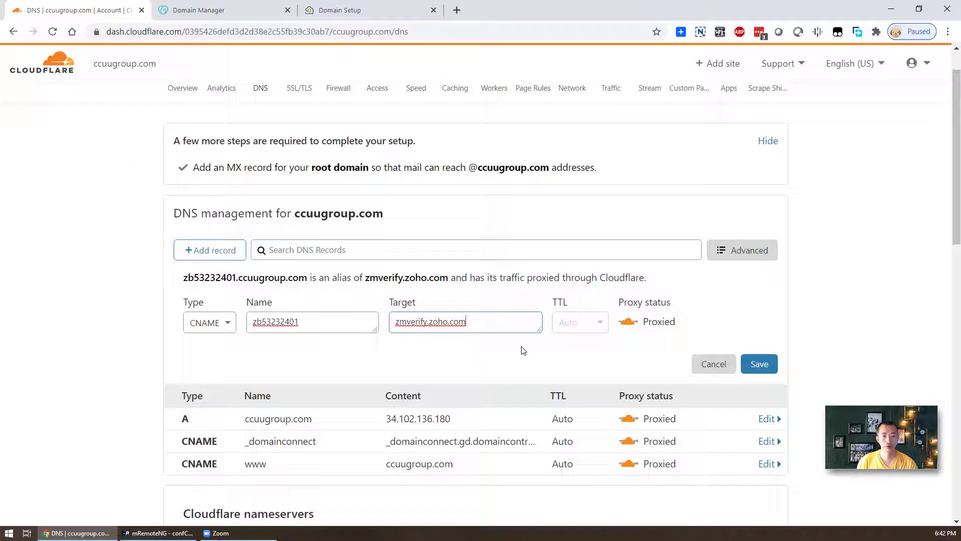
click(754, 366)
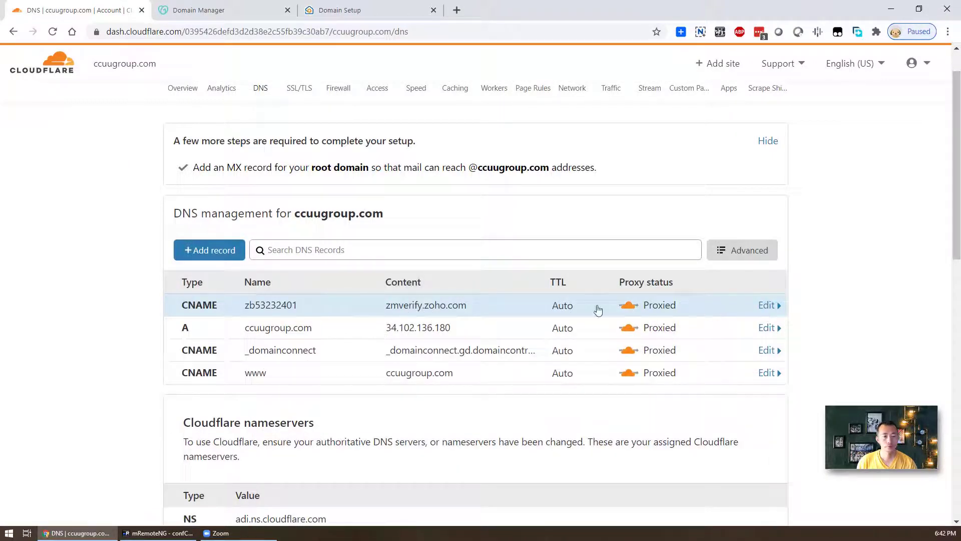
- Check the registrar nameservers, then run Verify by CNAME, which finds no CNAME records
click(200, 9)
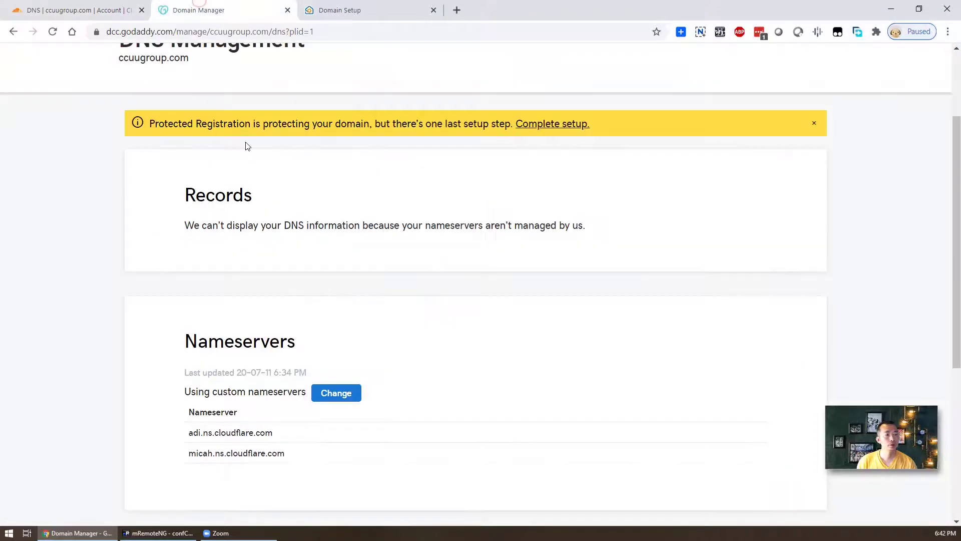
click(353, 8)
click(543, 507)
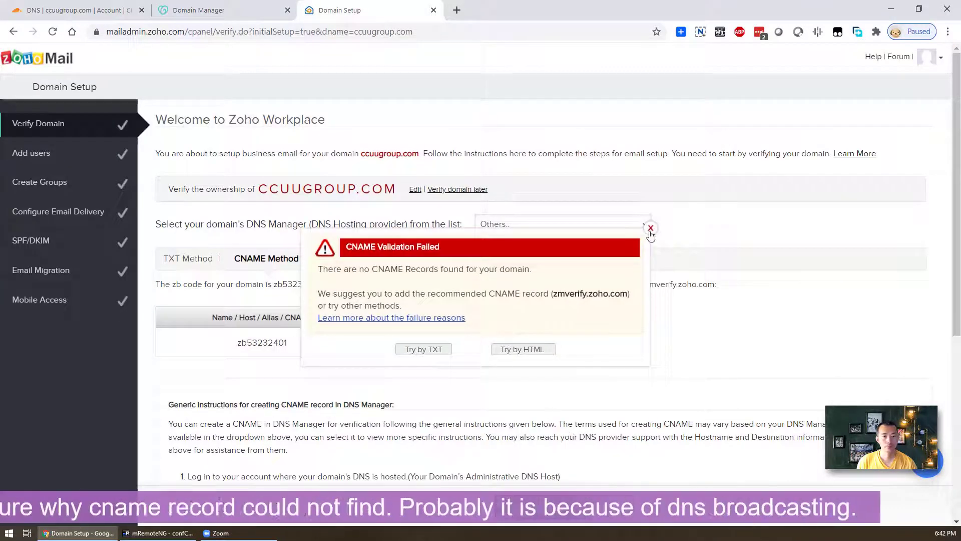
click(650, 228)
click(455, 366)
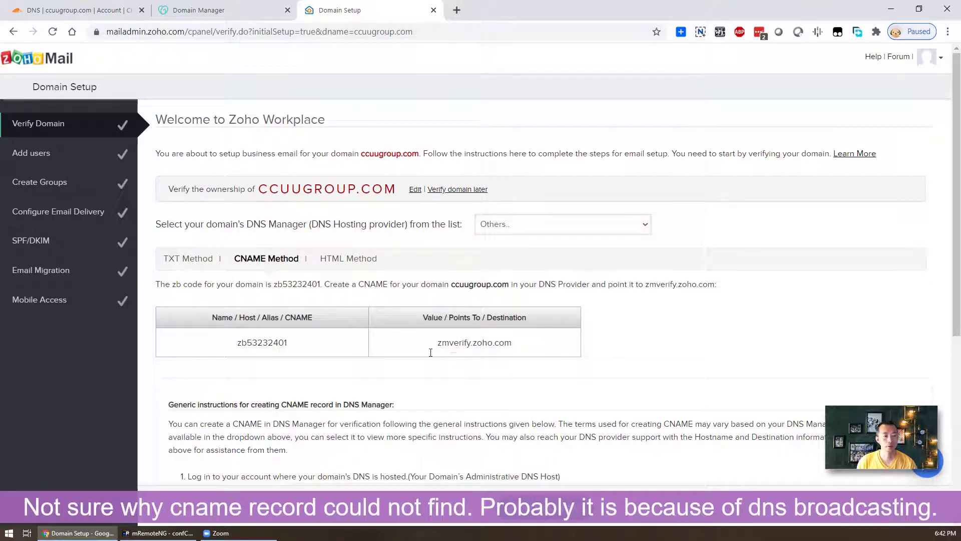
- Recheck the CNAME record in Cloudflare and the registrar, then return to Zoho verification
click(110, 11)
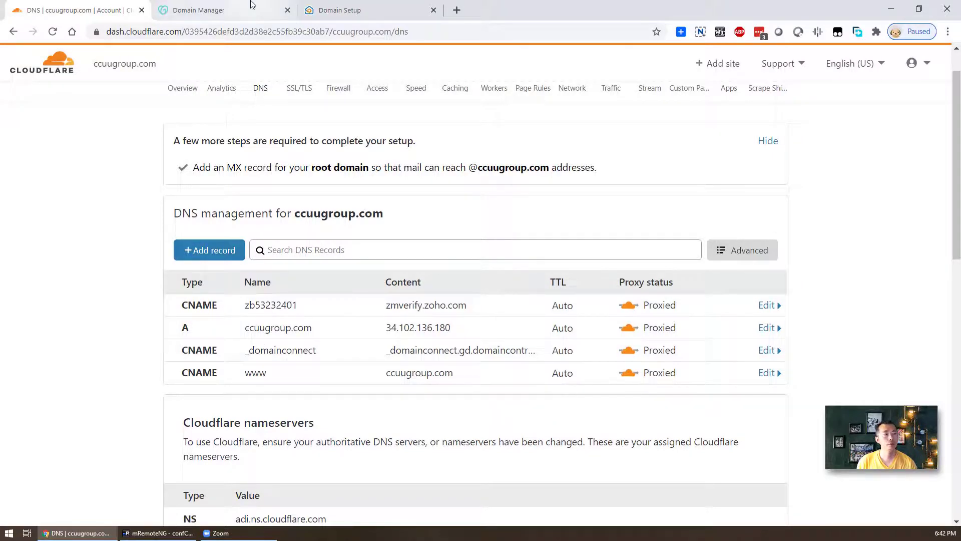
click(223, 10)
click(333, 9)
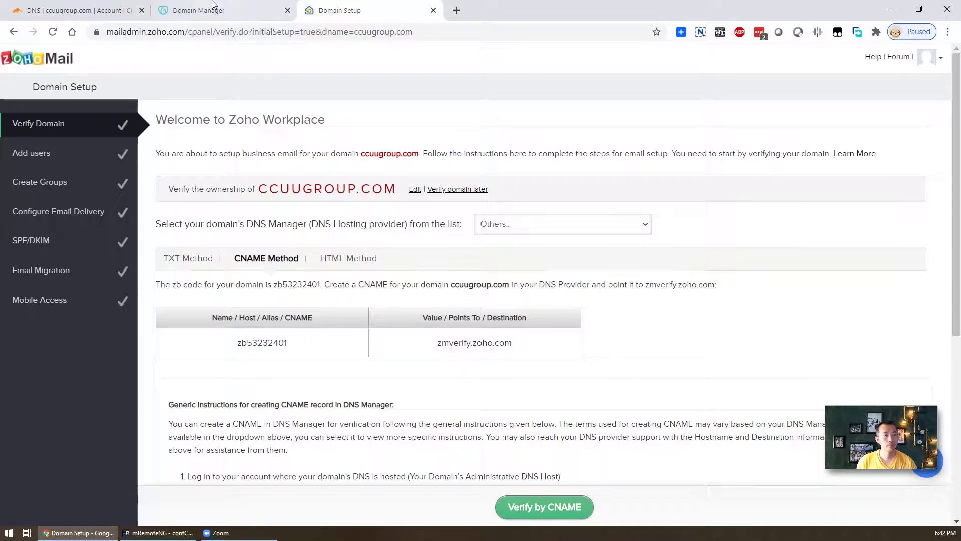
click(120, 10)
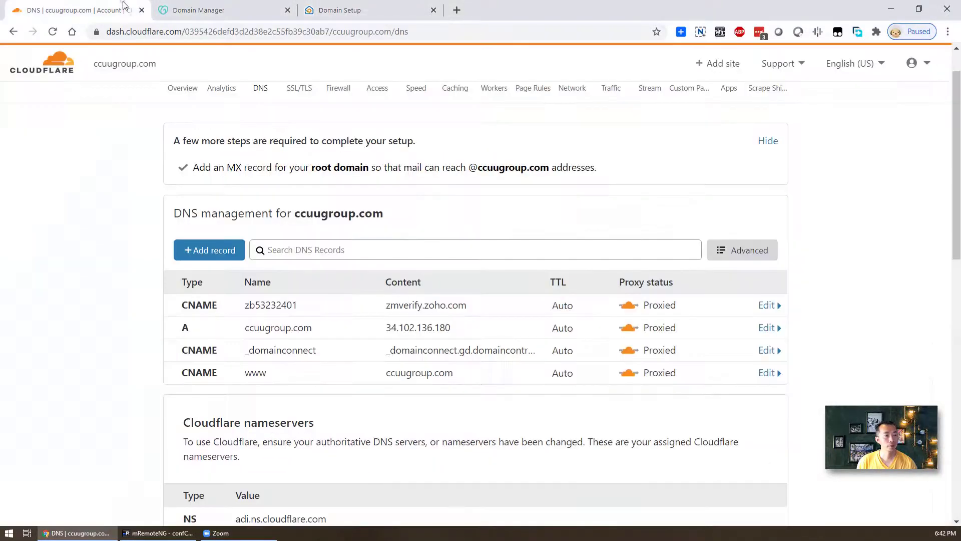
click(343, 11)
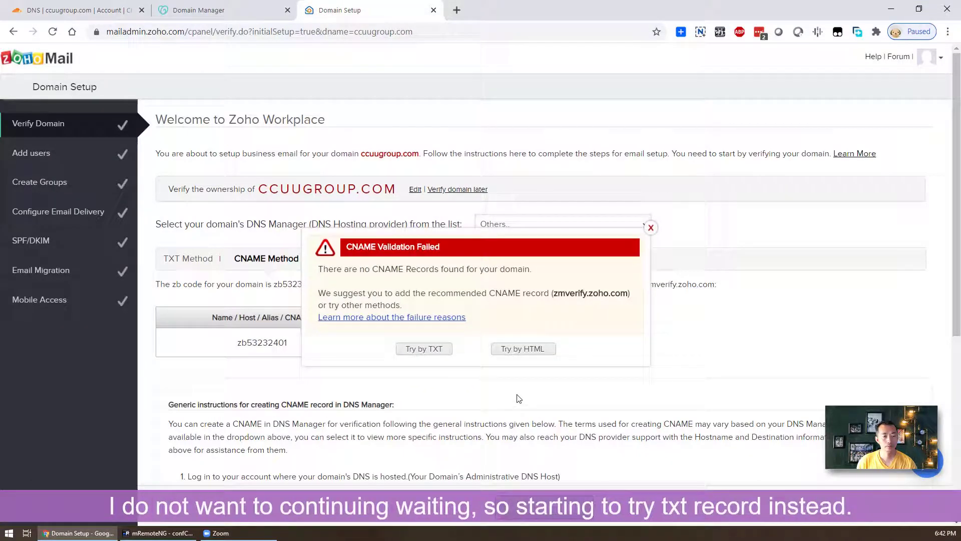
- Switch to the TXT Method and copy the zoho-verification=zb53232401.zmverify.zoho.com value
click(444, 350)
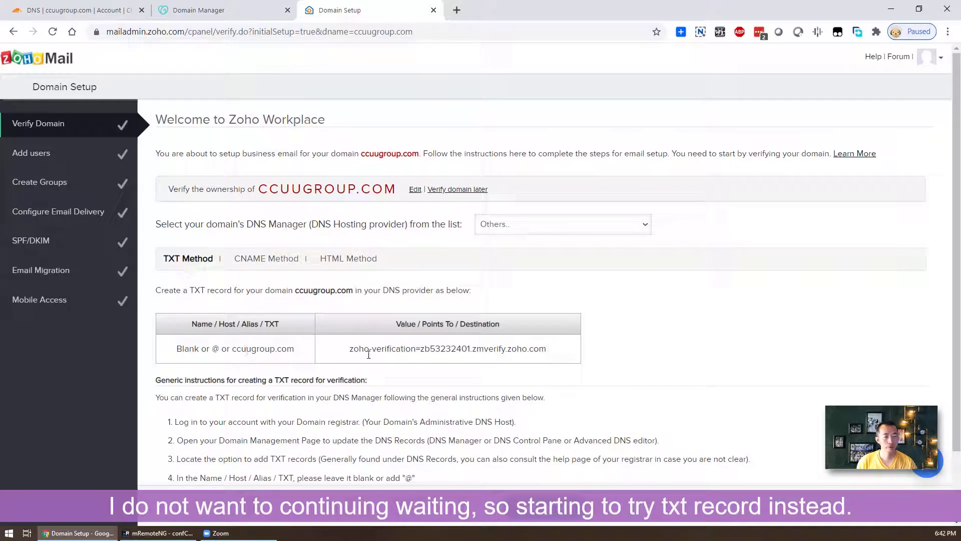
drag(350, 350, 551, 351)
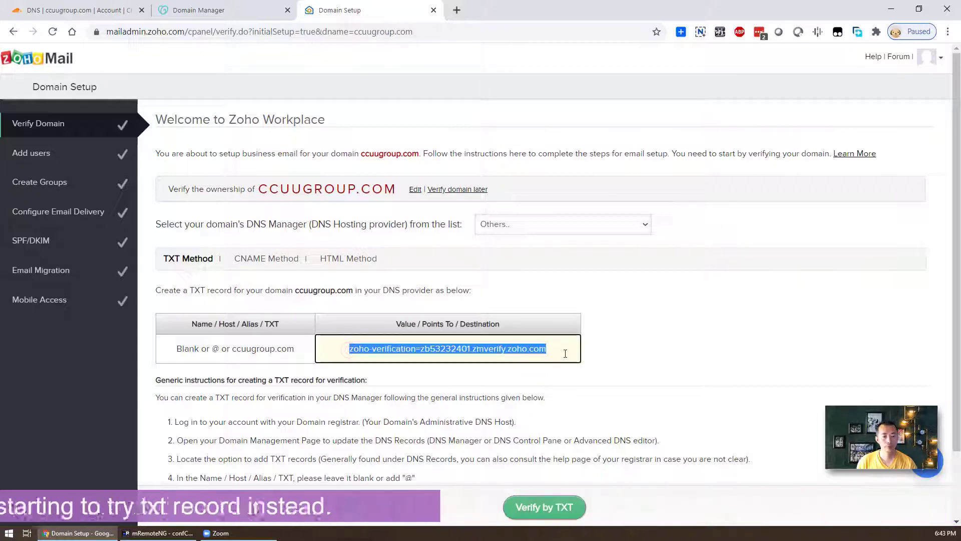
right_click(535, 357)
click(559, 361)
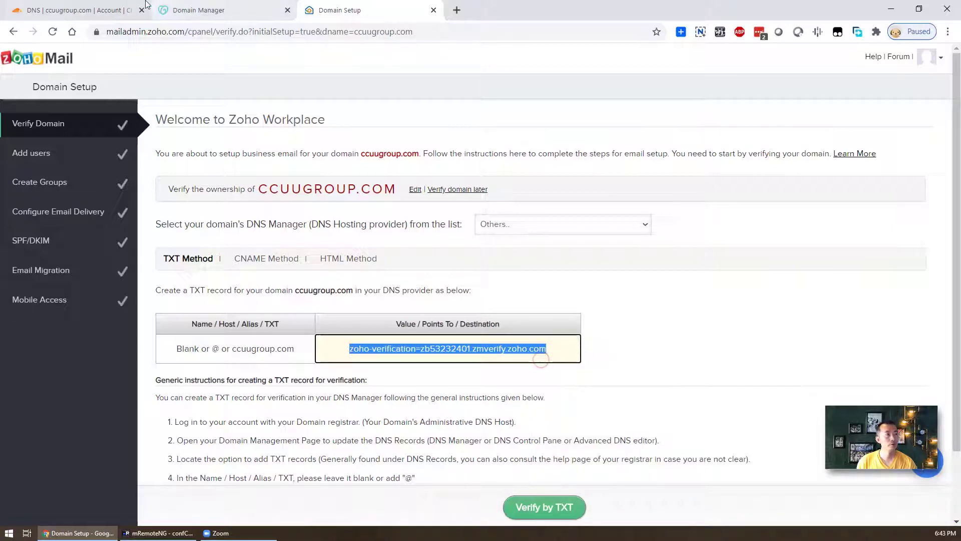
click(90, 10)
- Add a TXT record named @ with the pasted zoho-verification value and save it
click(217, 256)
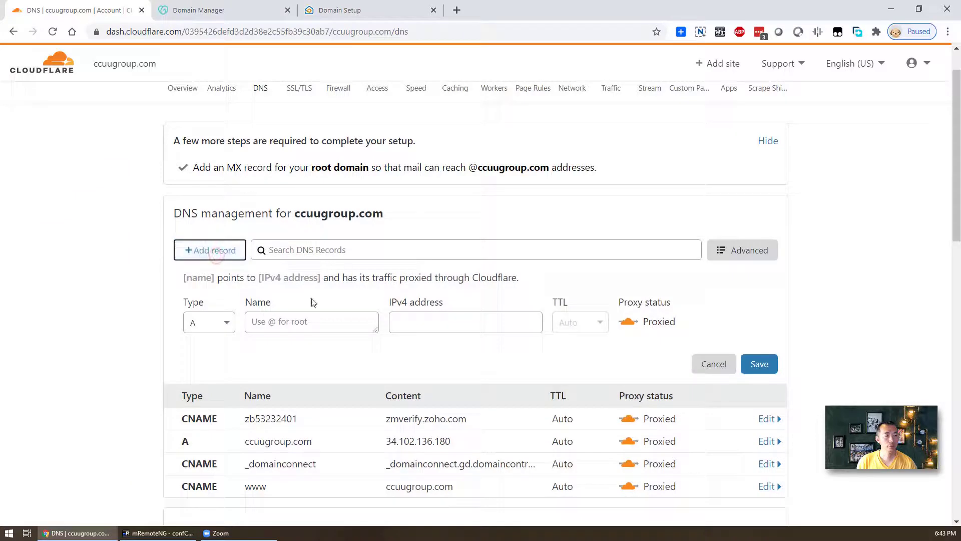
click(213, 325)
scroll(227, 473, down, 5)
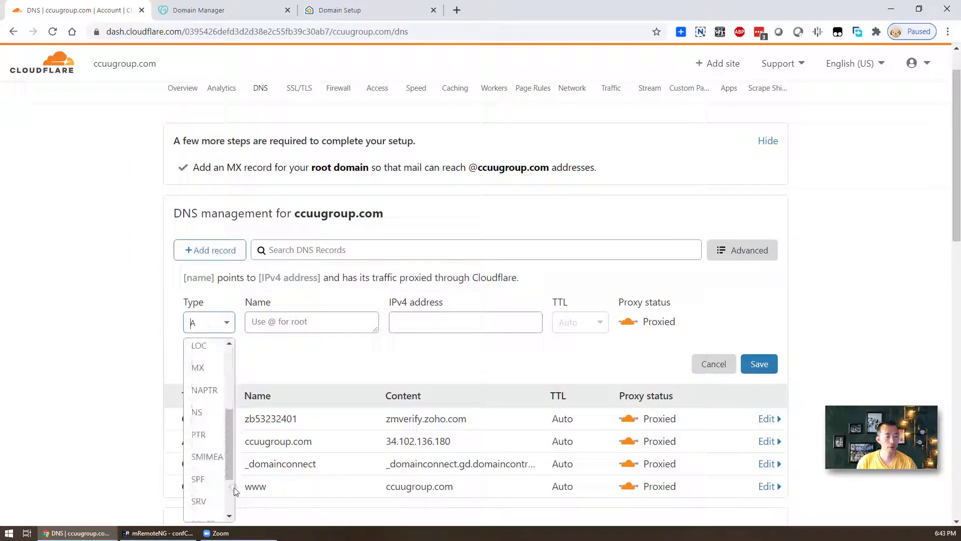
scroll(229, 495, down, 1)
click(221, 496)
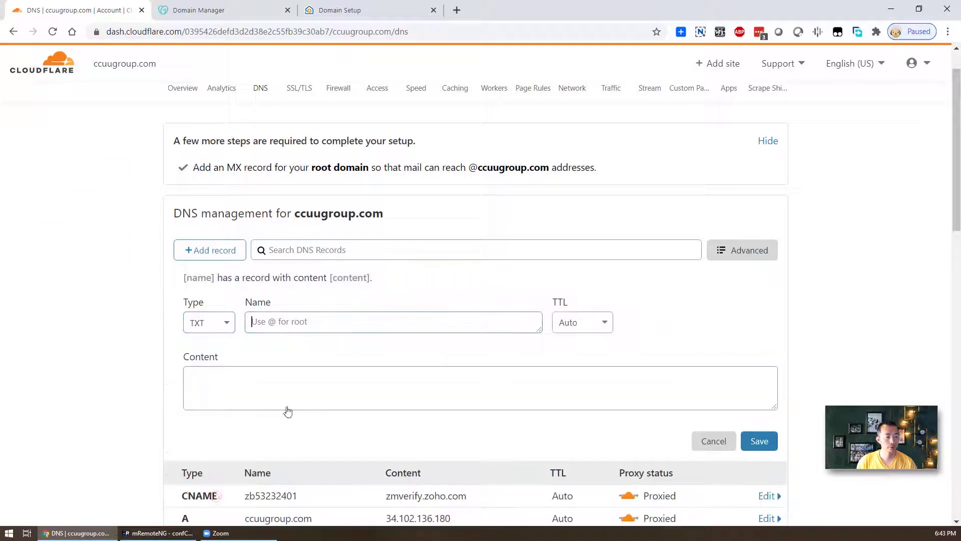
text(@)
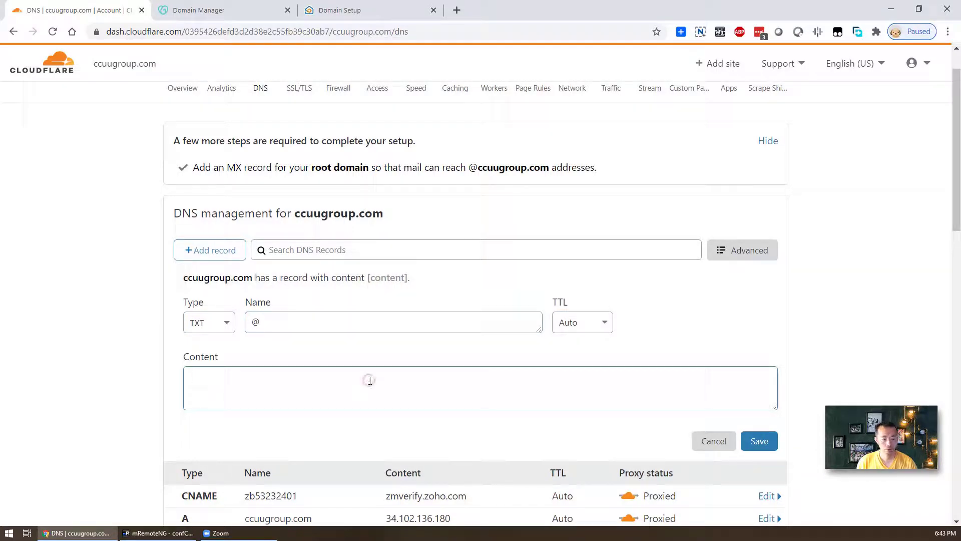
key(ctrl+v)
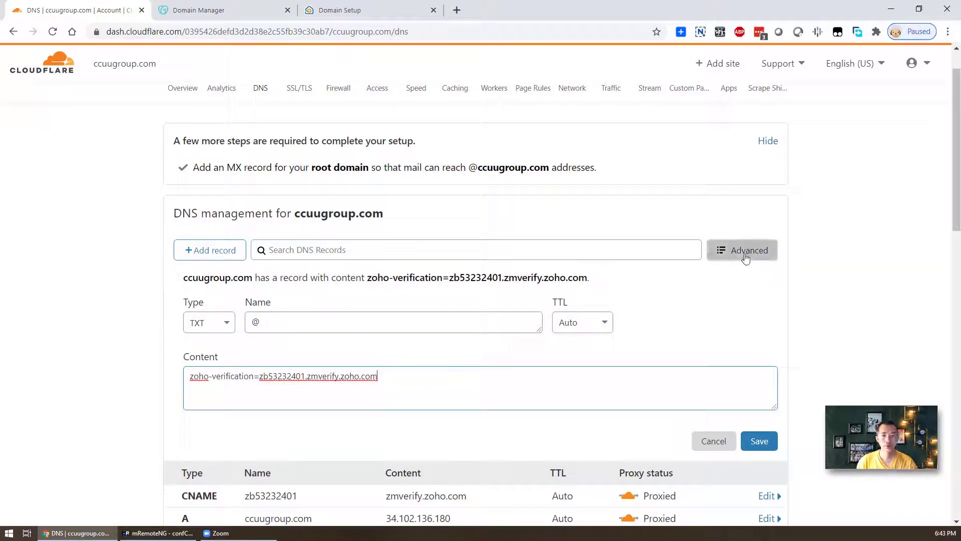
click(759, 440)
click(253, 6)
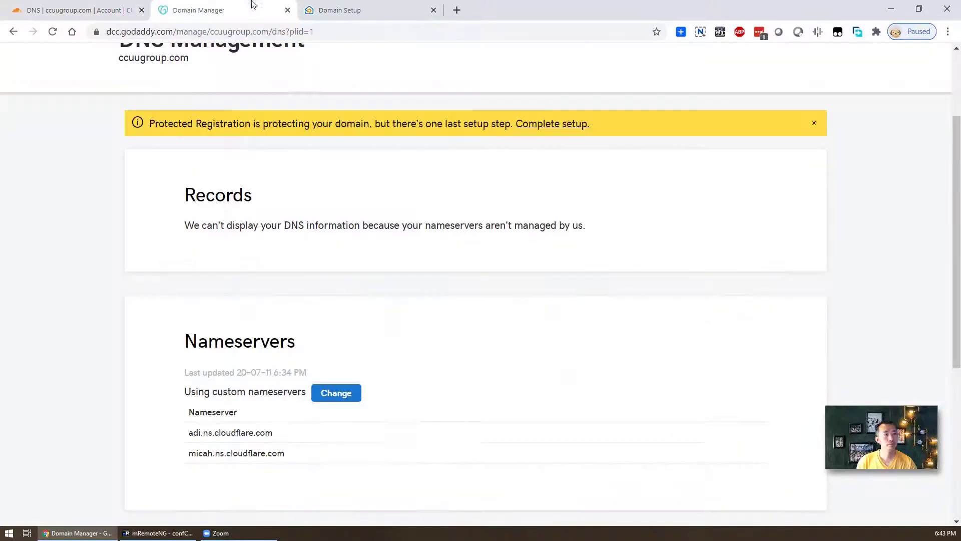
- Verify ccuugroup.com by TXT, then create the super admin account with username admin
click(382, 6)
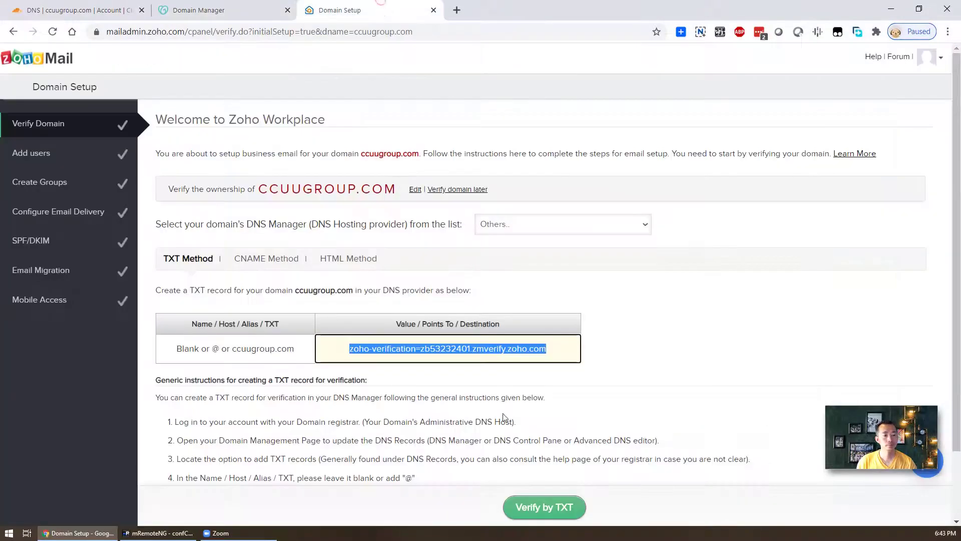
click(561, 507)
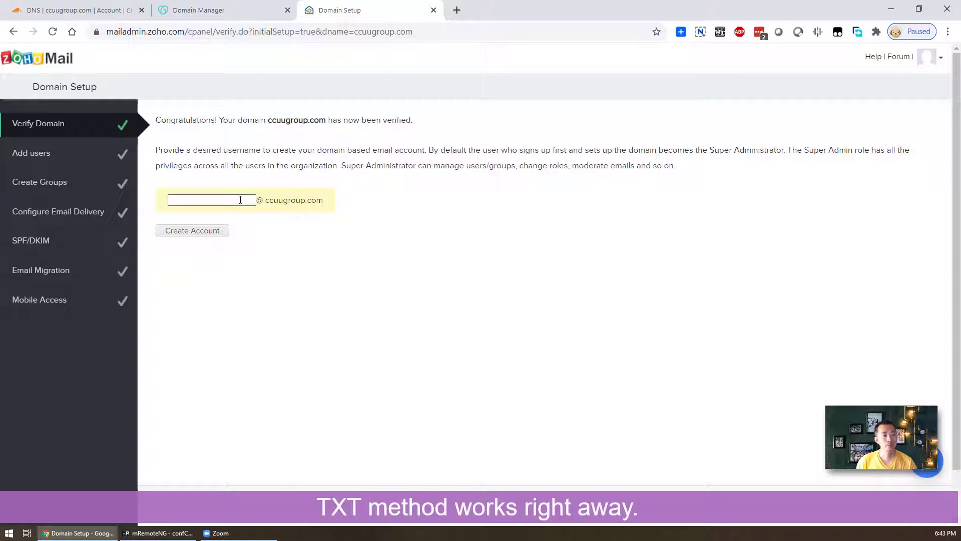
click(240, 200)
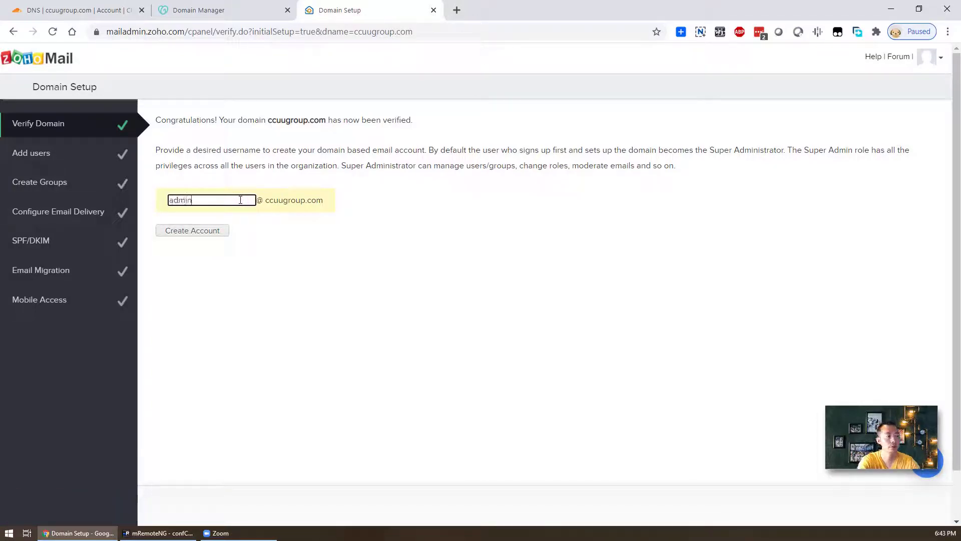
text(admin)
click(219, 230)
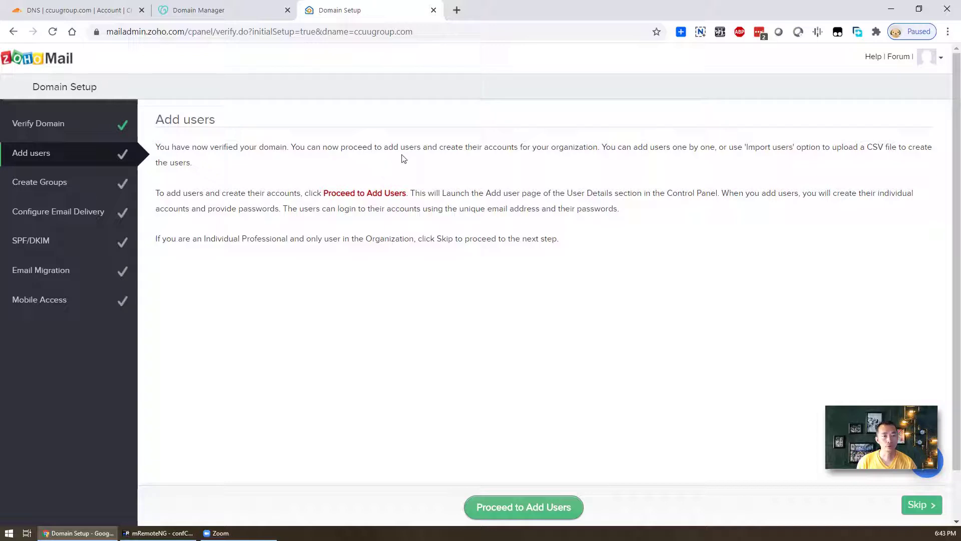
click(524, 506)
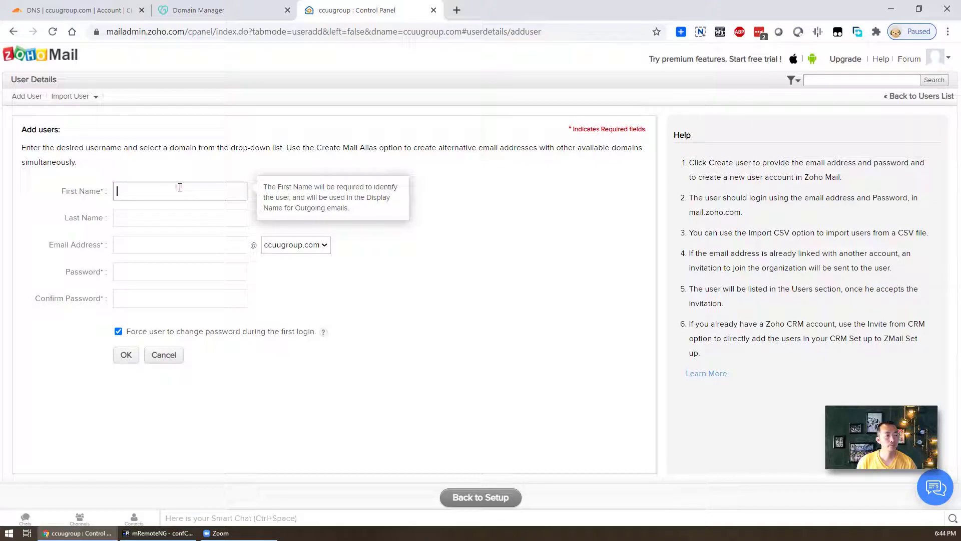
text(Admin)
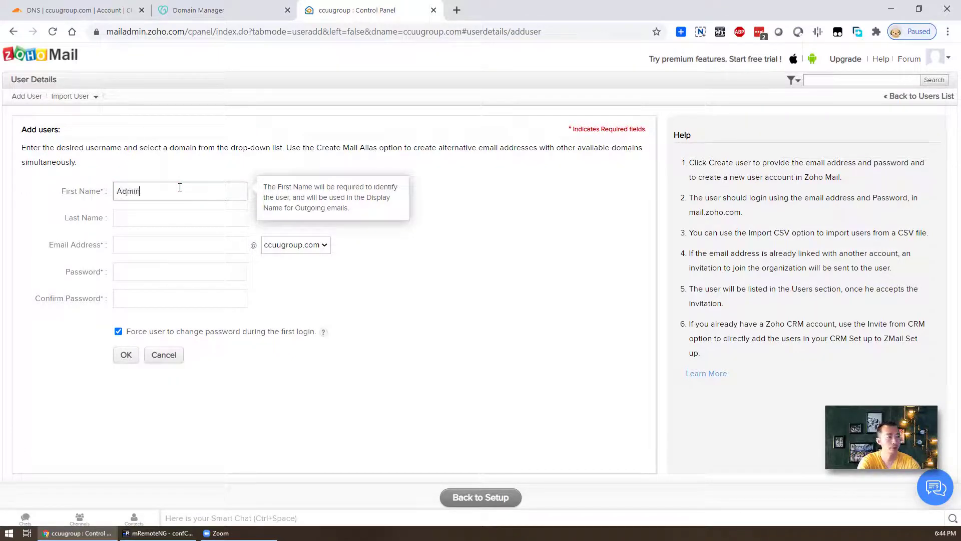
key(Tab)
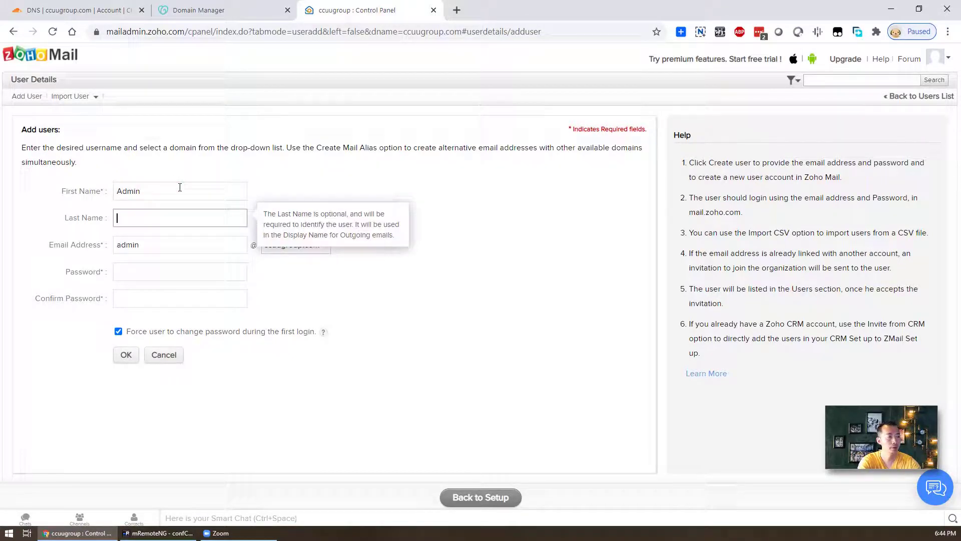
key(Tab)
key(Tab)
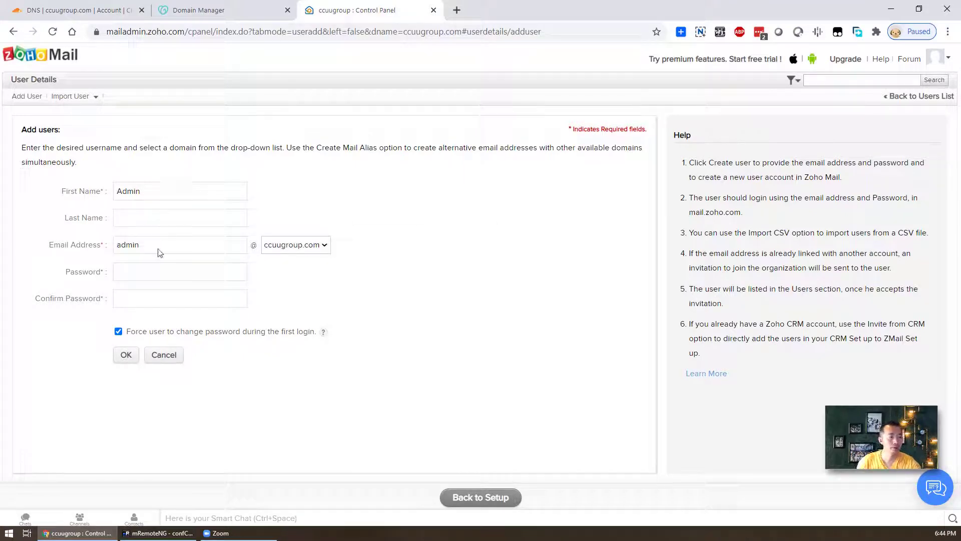
- Enter and confirm the new admin user's account password
click(160, 269)
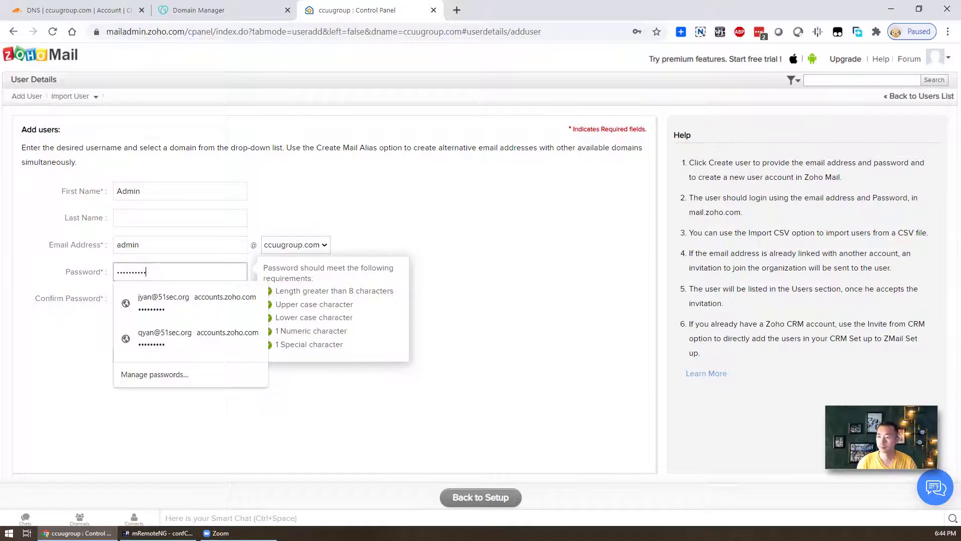
key(Tab)
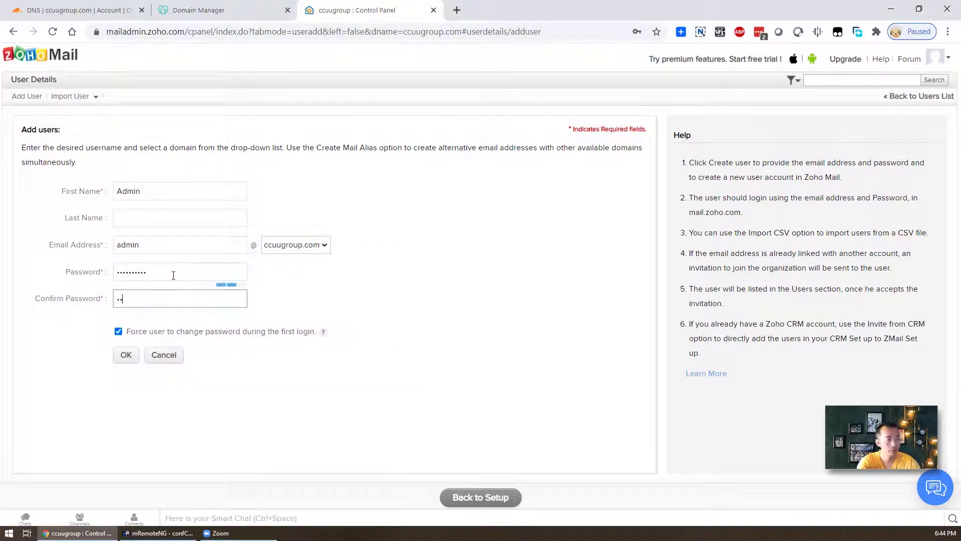
- Untick Force password change, submit the user, and return to domain setup
click(118, 331)
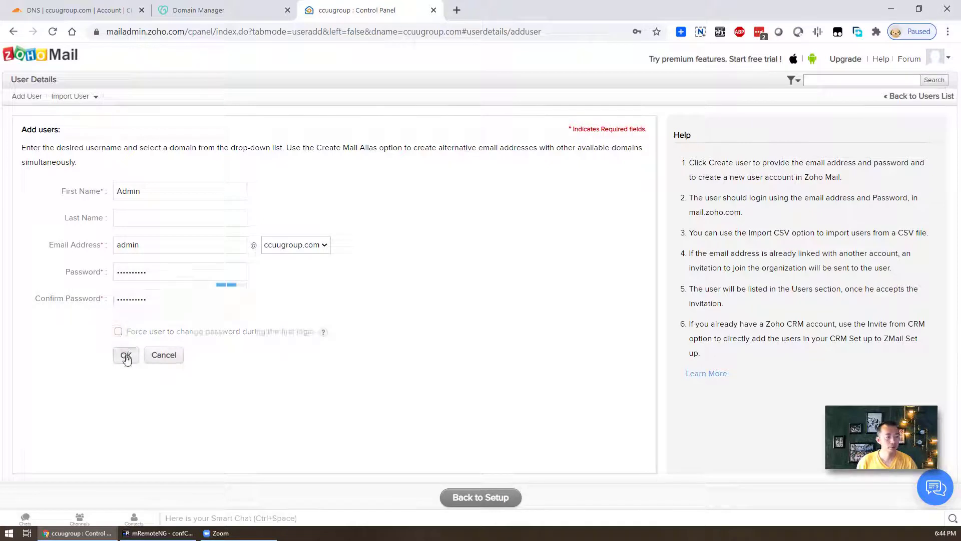
click(126, 354)
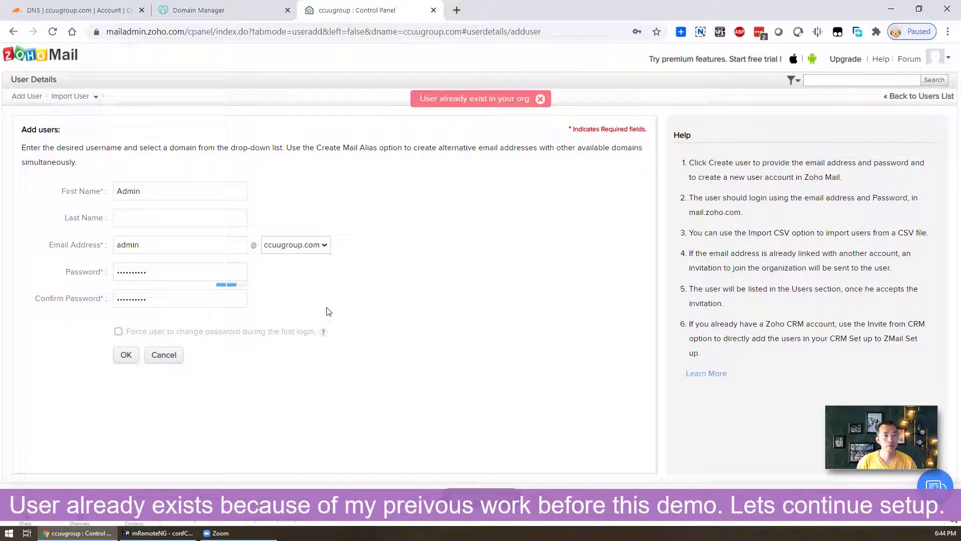
key(alt+Left)
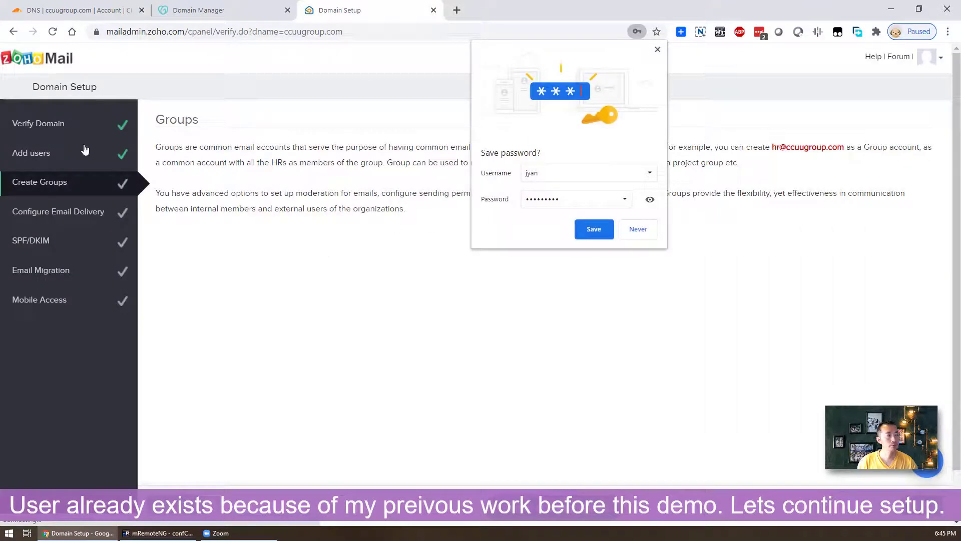
- Decline Chrome's password save and open My Account from the avatar menu
click(636, 230)
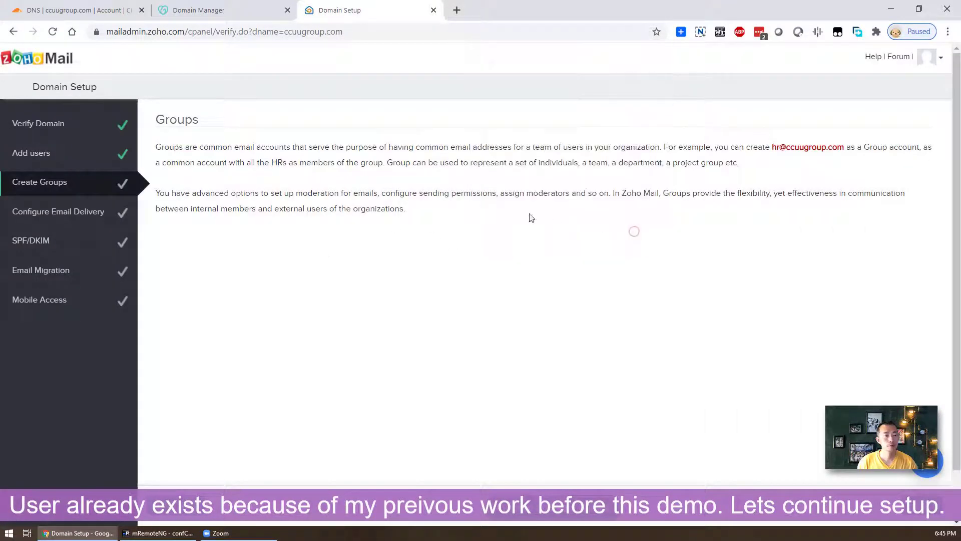
click(931, 60)
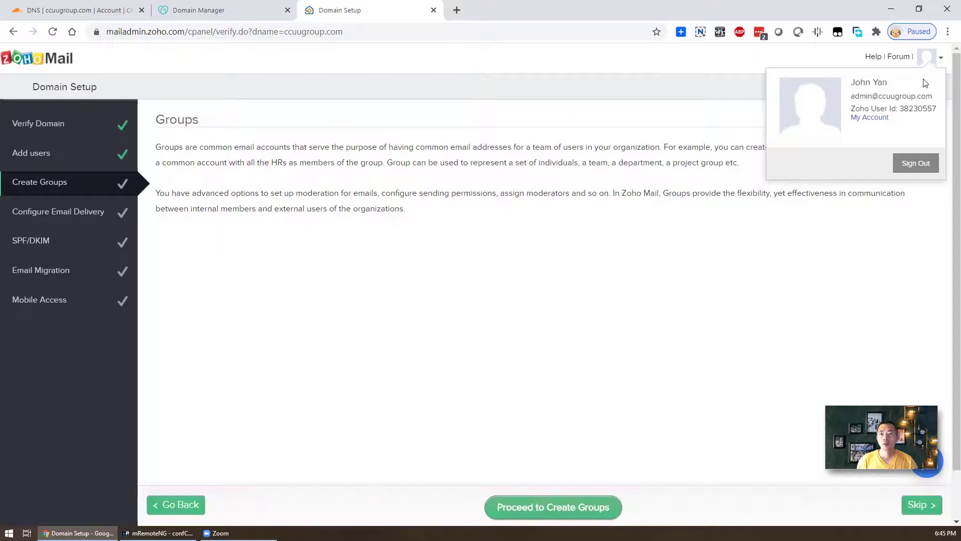
click(879, 118)
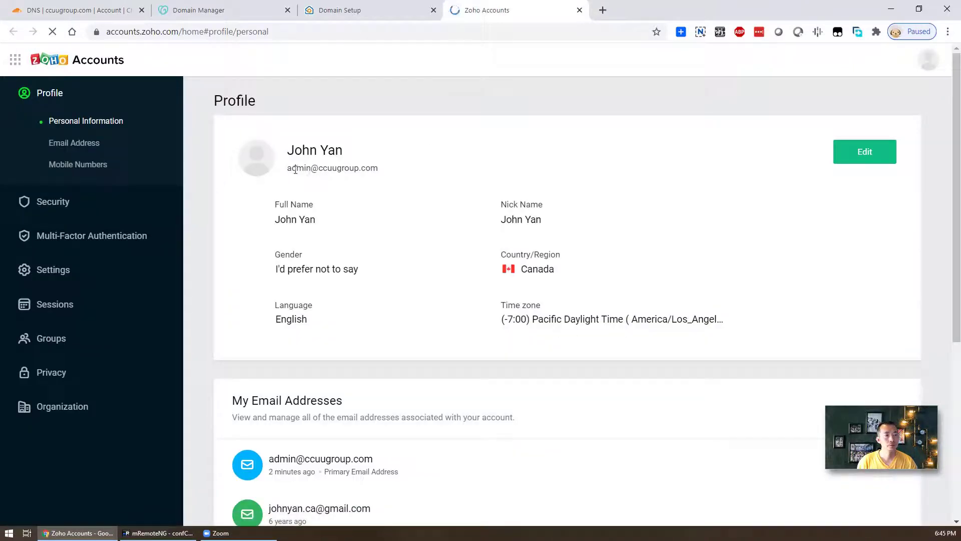
- Launch Zoho Mail from the Zoho apps grid under Workplace Apps
drag(292, 170, 394, 165)
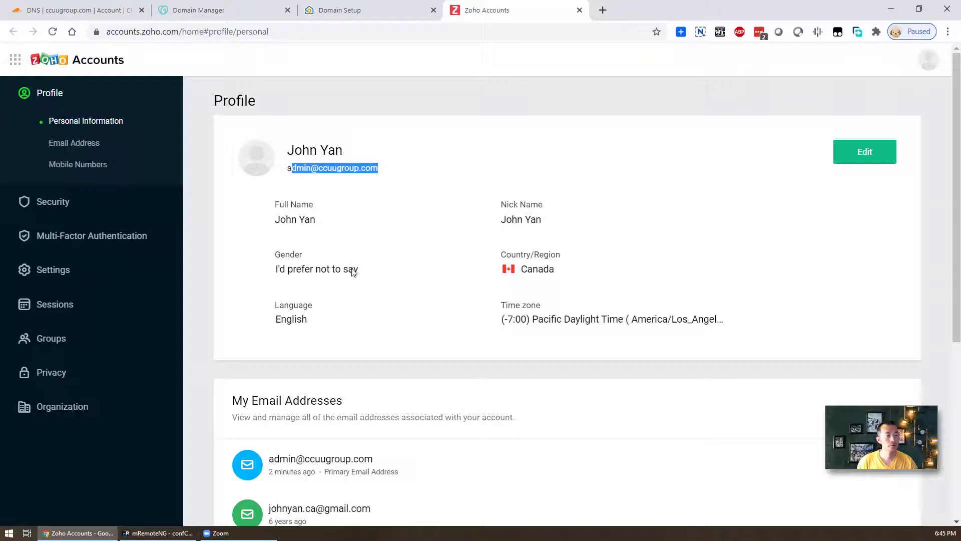
scroll(359, 282, down, 1)
click(15, 60)
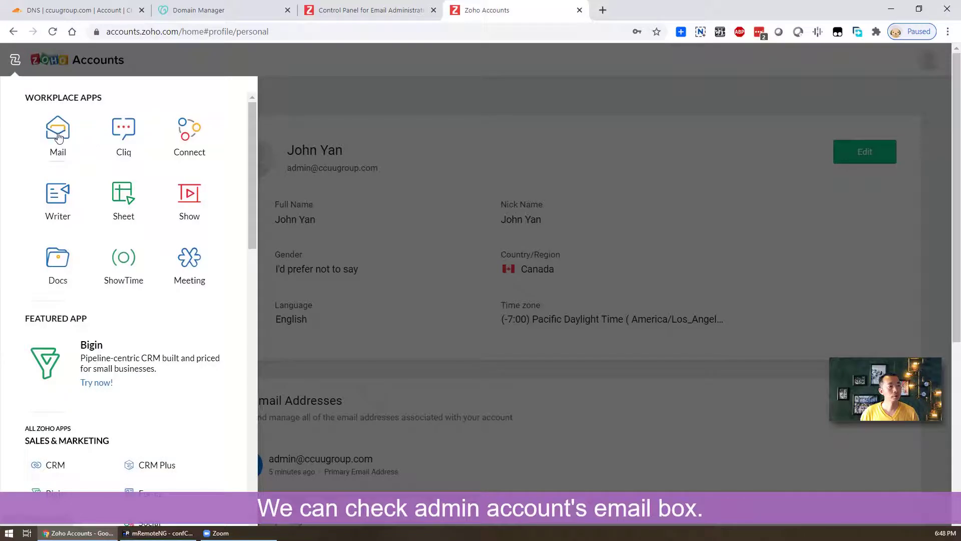
scroll(172, 317, down, 4)
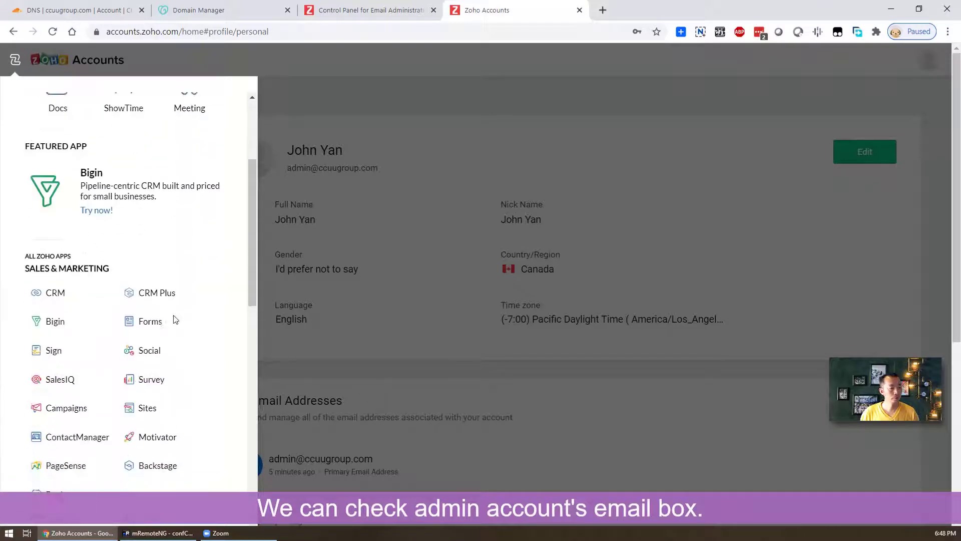
scroll(175, 318, down, 10)
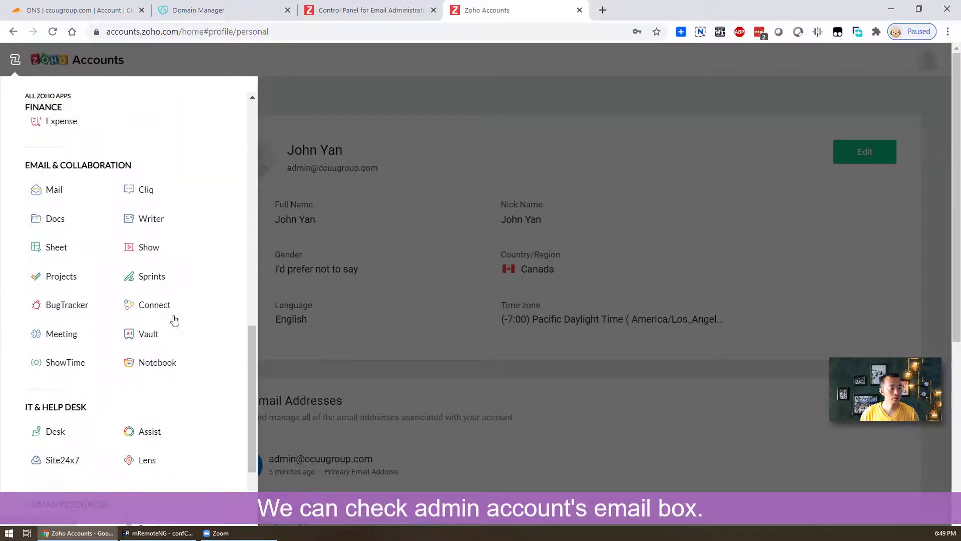
scroll(174, 319, down, 3)
scroll(175, 319, down, 3)
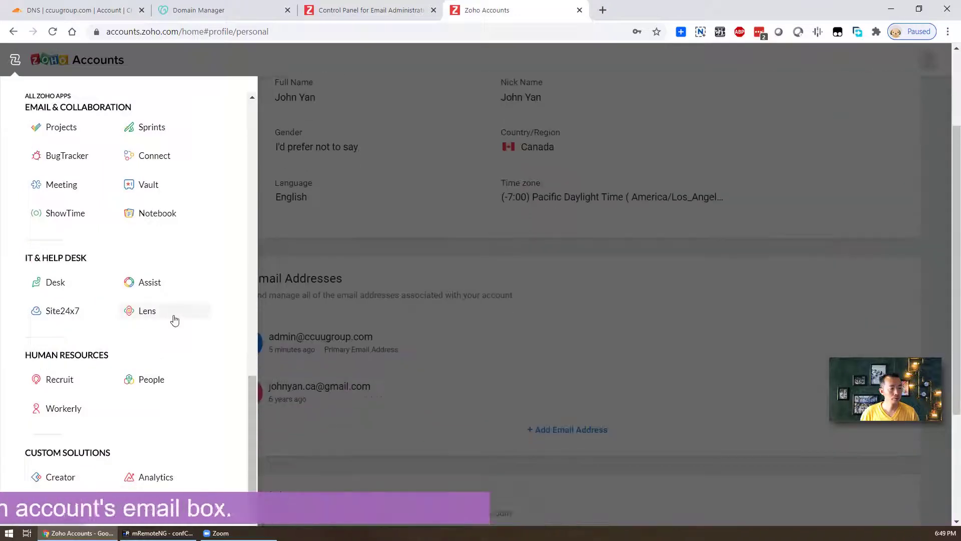
scroll(174, 320, up, 15)
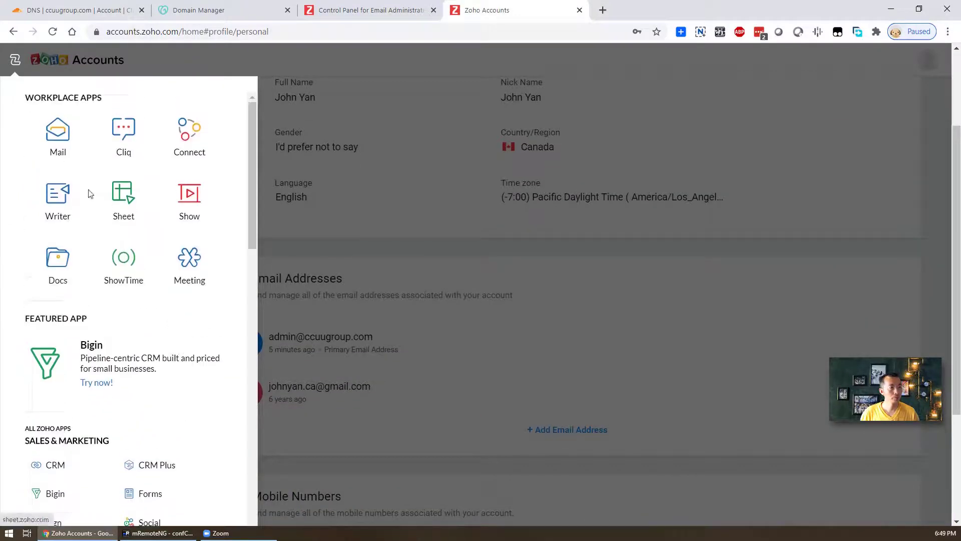
click(65, 145)
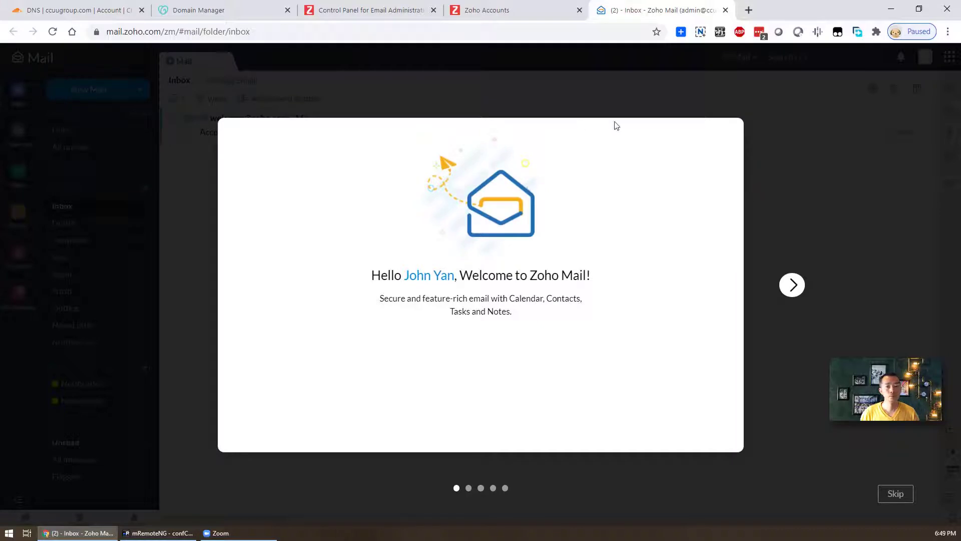
- Finish the welcome slides into the inbox, then open Control Panel from the avatar panel
click(785, 285)
click(784, 284)
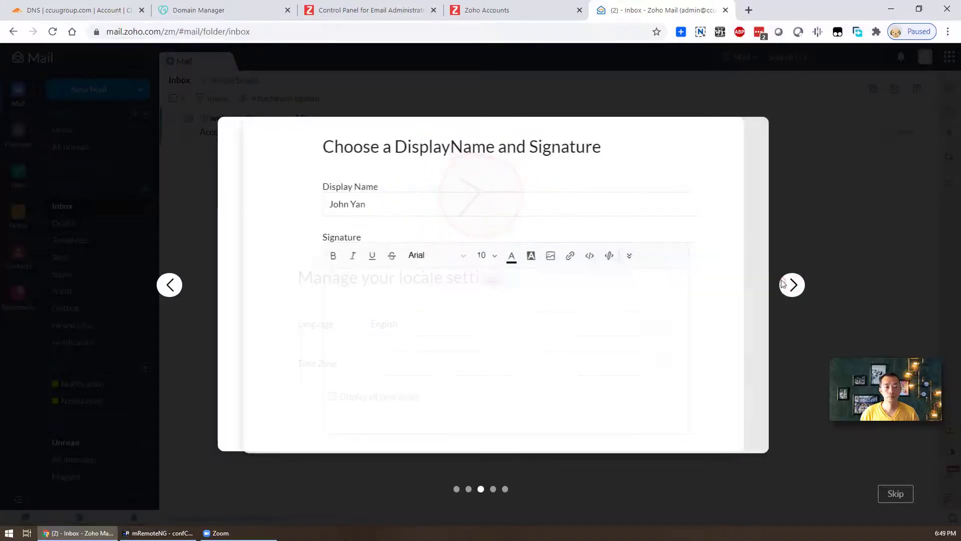
click(790, 285)
click(790, 285)
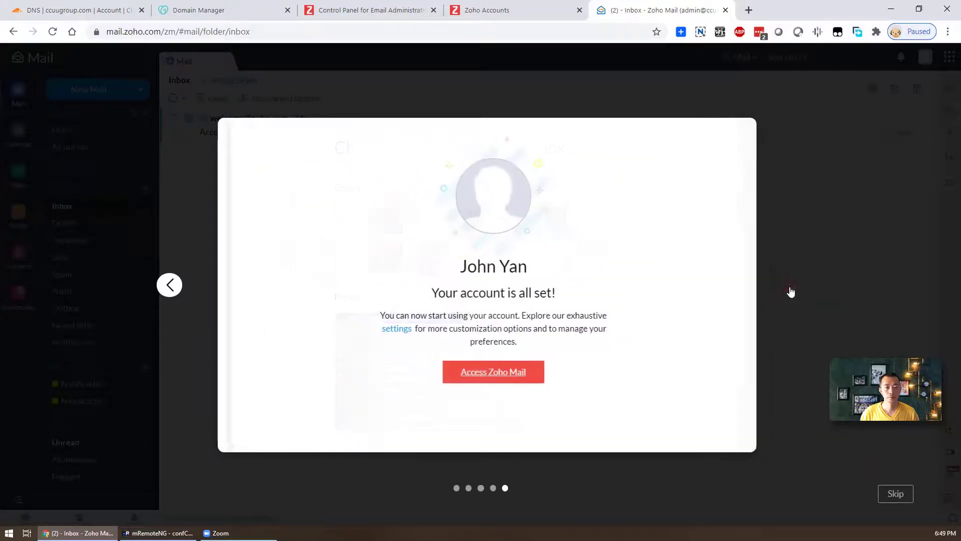
click(506, 377)
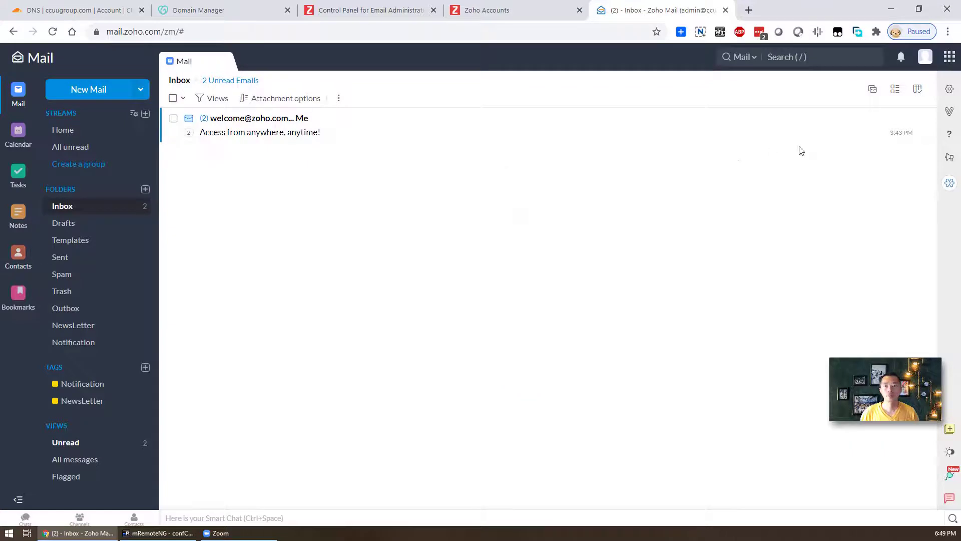
click(928, 57)
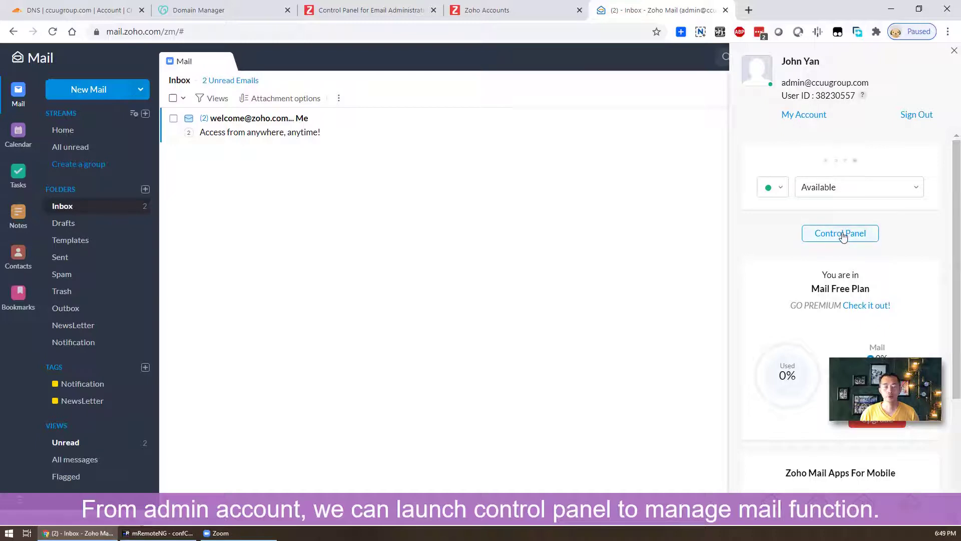
click(841, 234)
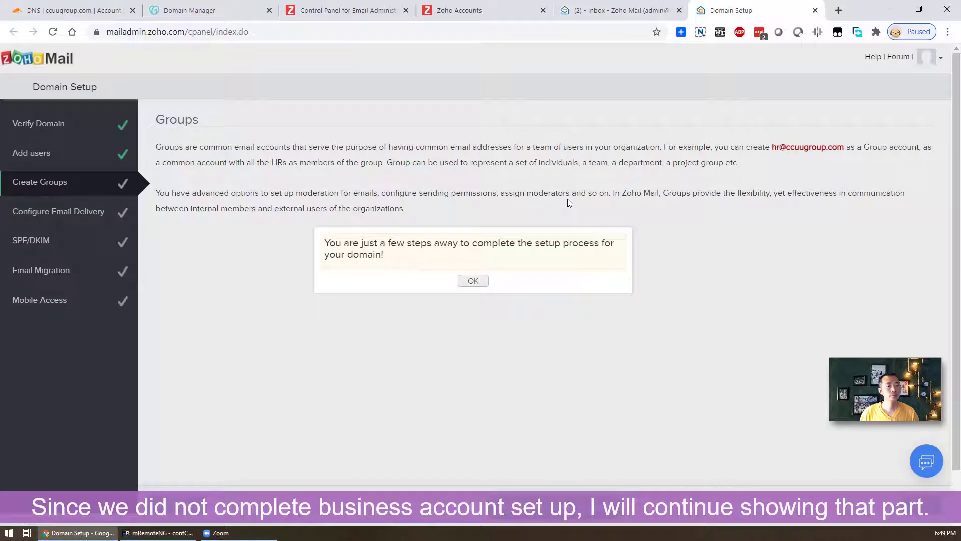
- Dismiss the setup reminder and skip the Create Groups step
click(473, 281)
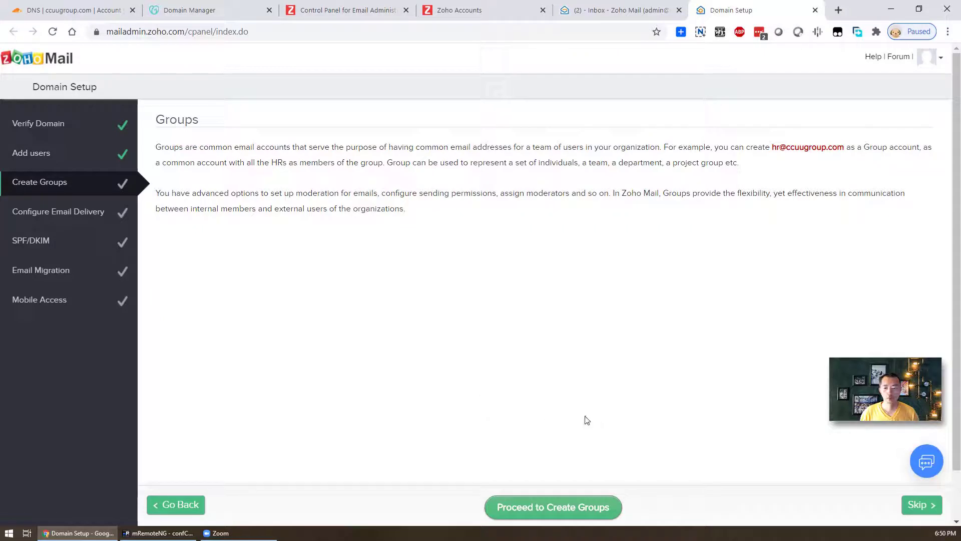
click(920, 504)
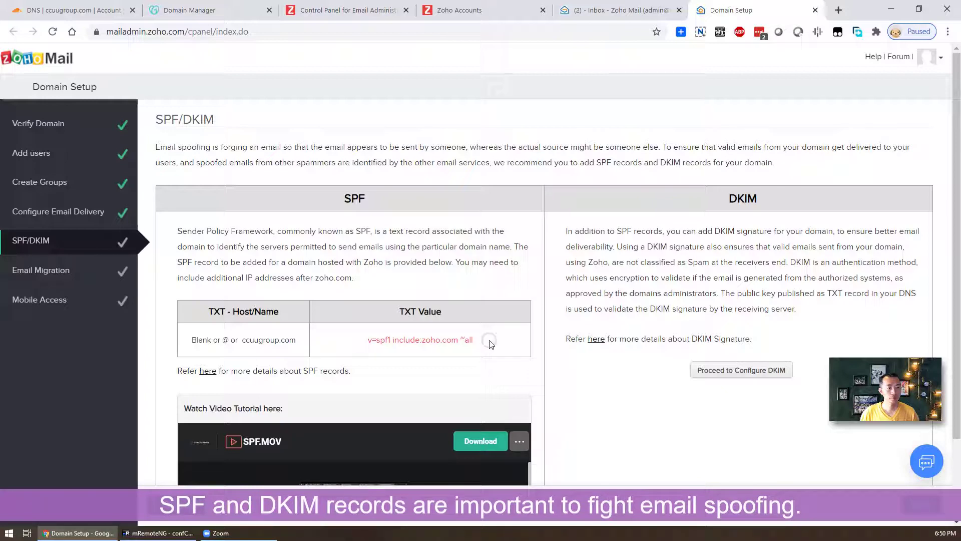
- Copy the SPF TXT value 'v=spf1 include:zoho.com ~all' from Zoho's SPF/DKIM step
drag(491, 344, 364, 339)
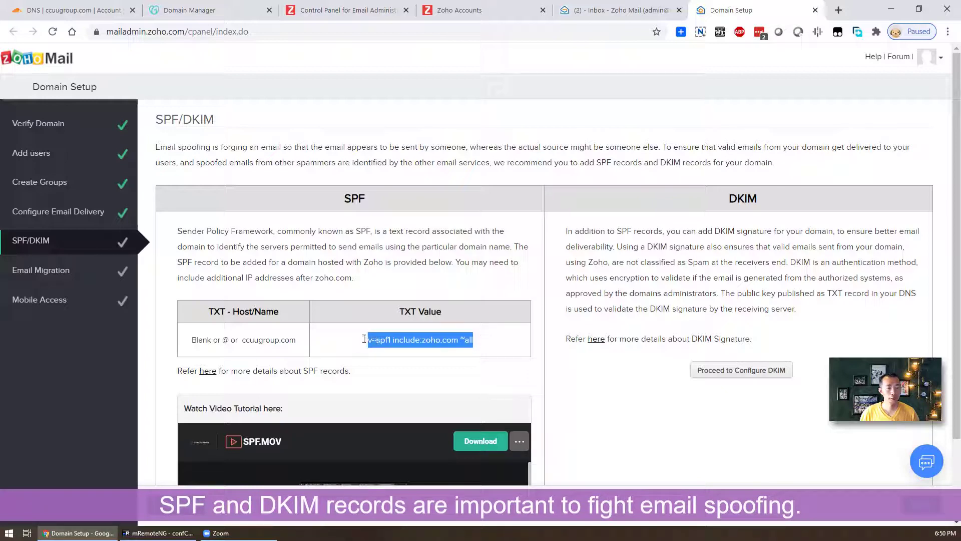
right_click(375, 338)
click(396, 346)
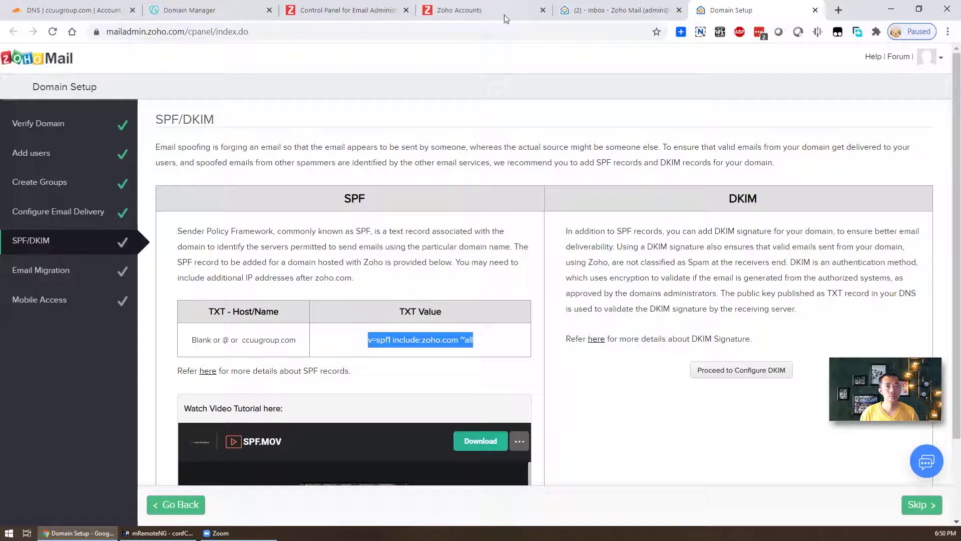
click(74, 10)
- Save a TXT record named @ with content v=spf1 include:zoho.com ~all
click(227, 249)
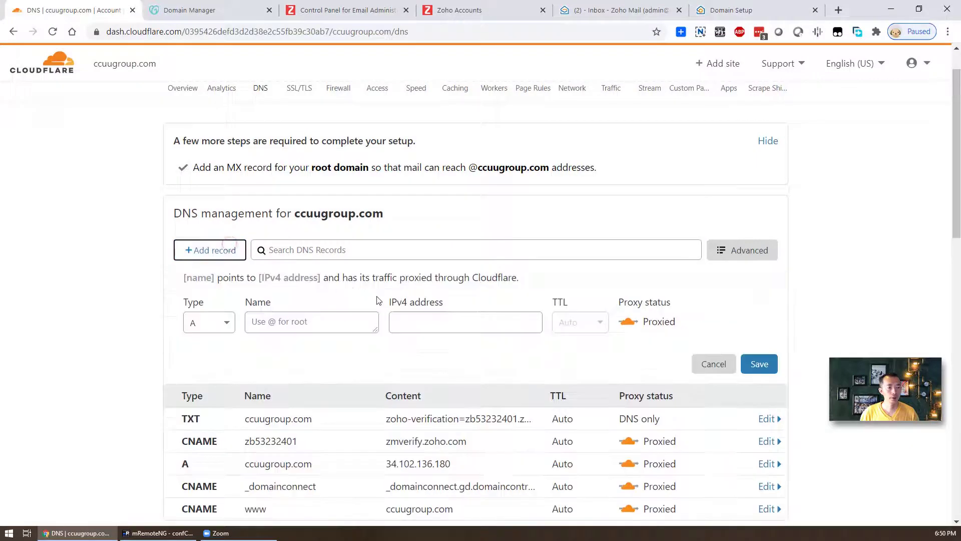
click(227, 324)
drag(231, 368, 232, 458)
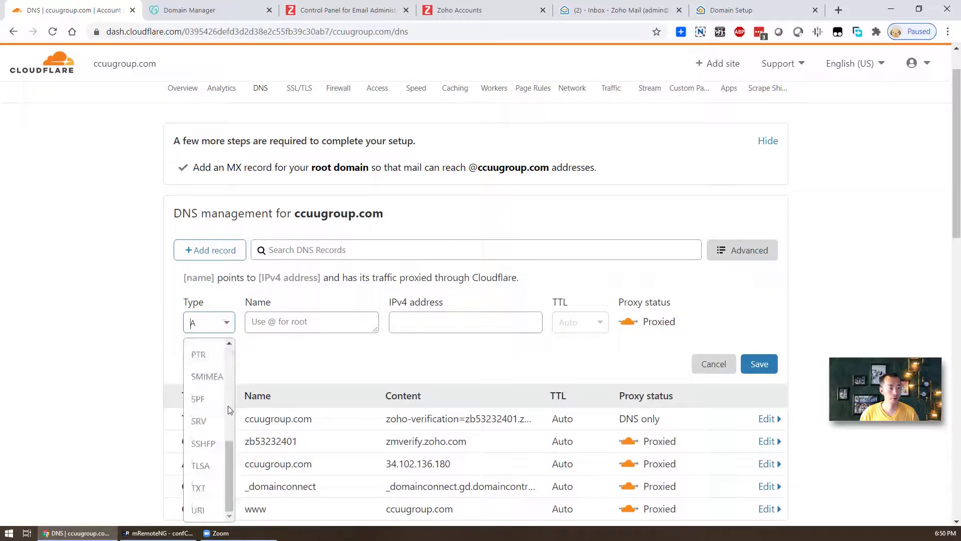
click(212, 491)
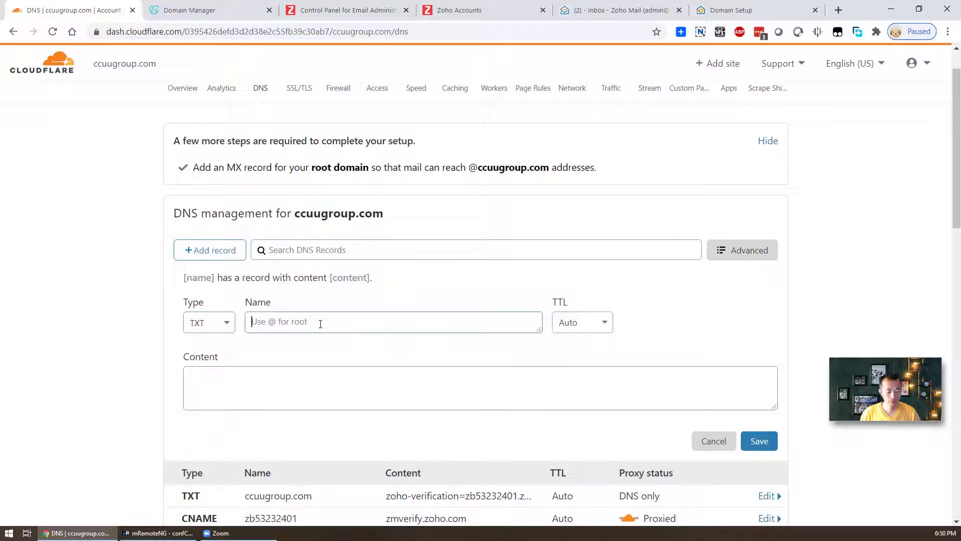
text(@)
click(421, 371)
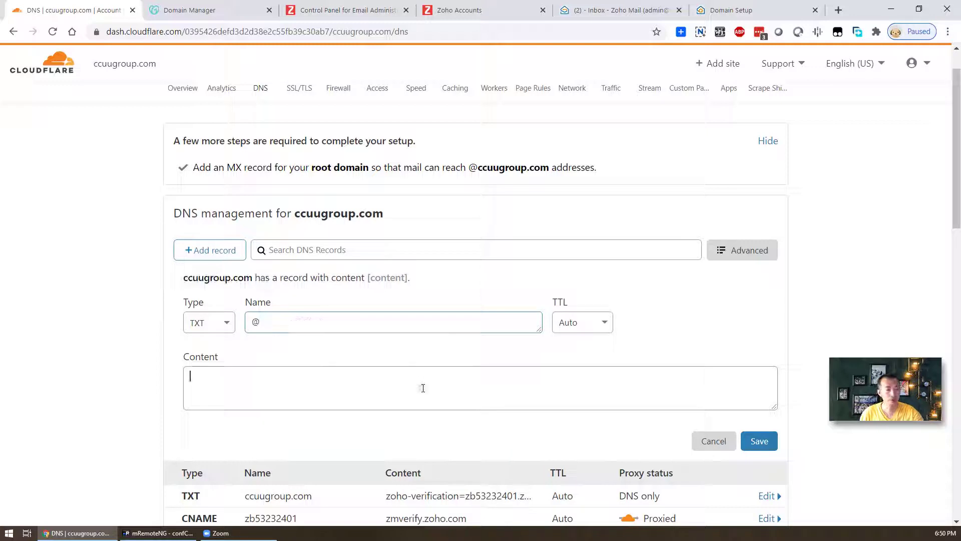
key(ctrl+v)
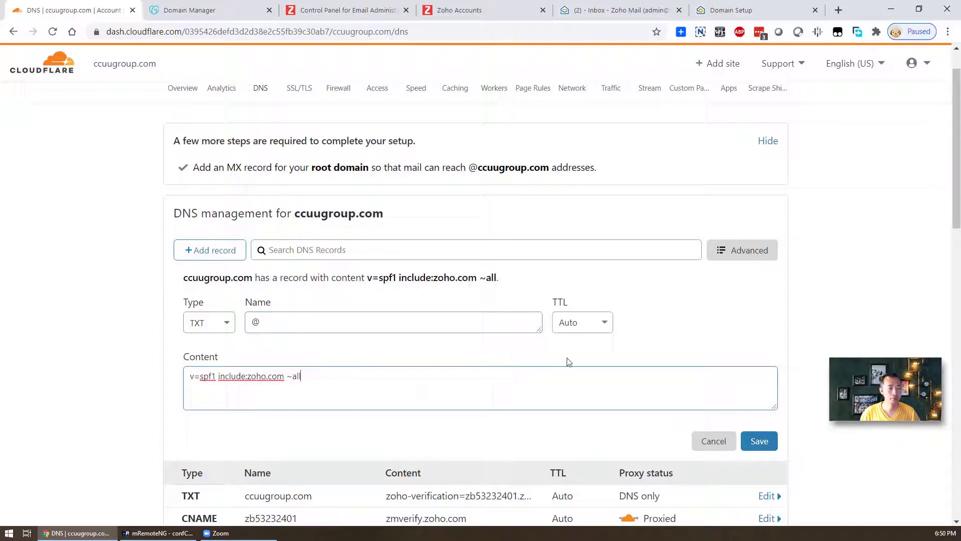
click(760, 439)
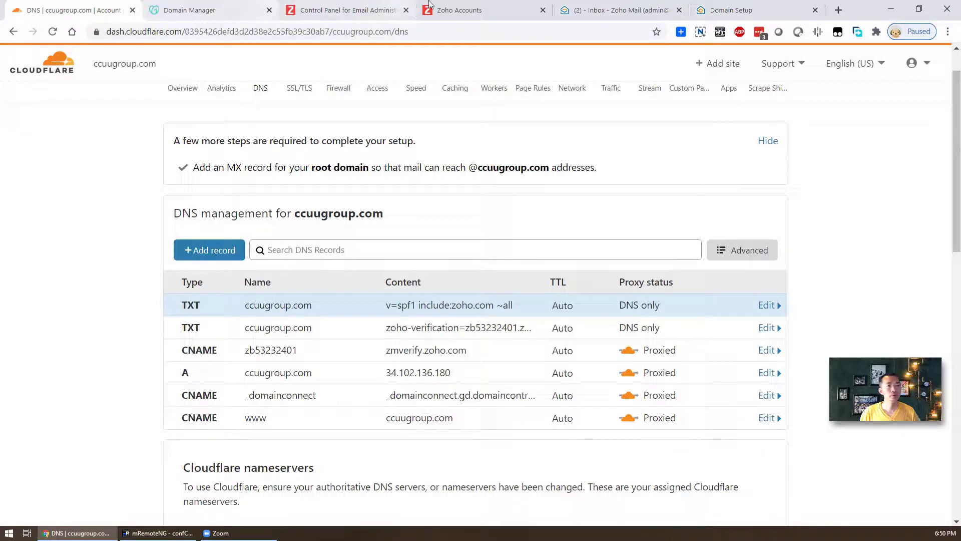
- Skip the SPF/DKIM, Email Migration and Mobile Access steps, then go to Control Panel
click(703, 6)
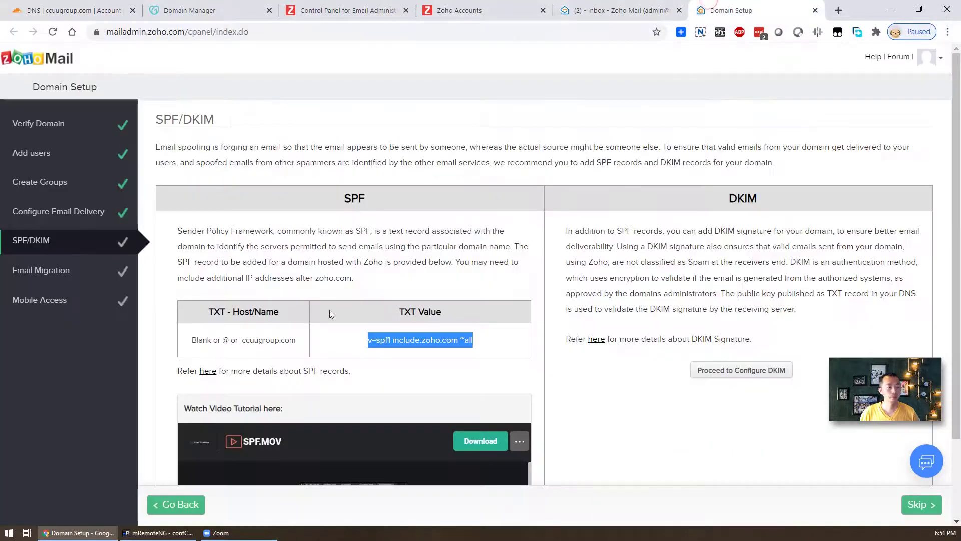
click(470, 380)
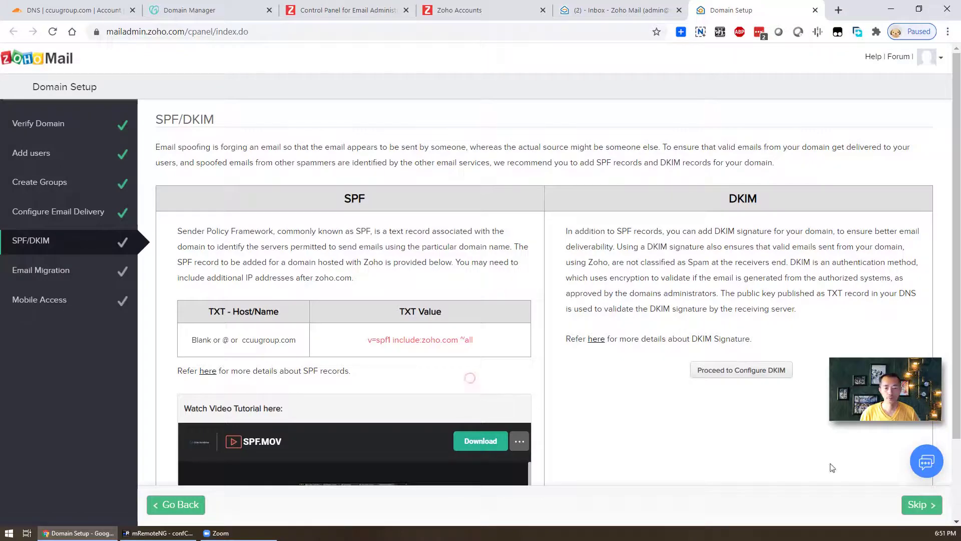
click(918, 507)
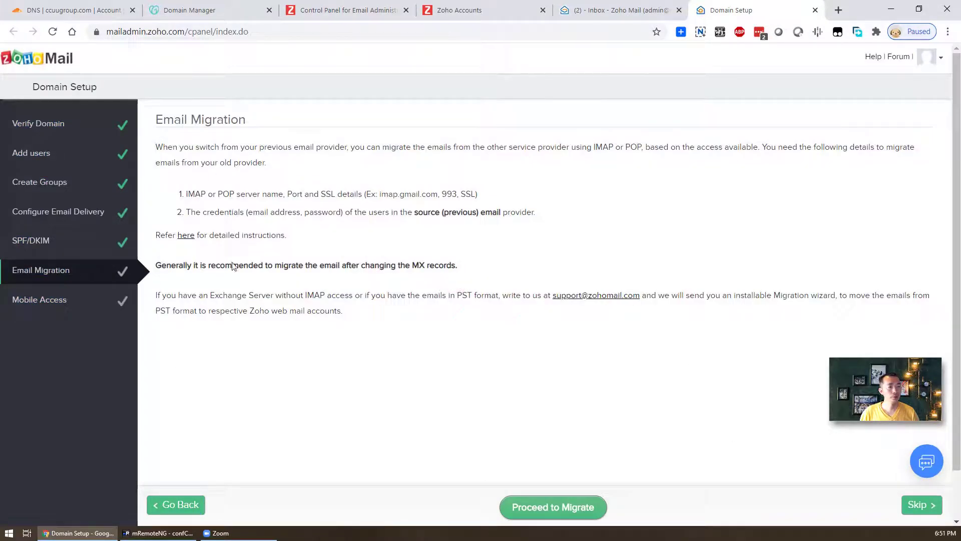
click(922, 506)
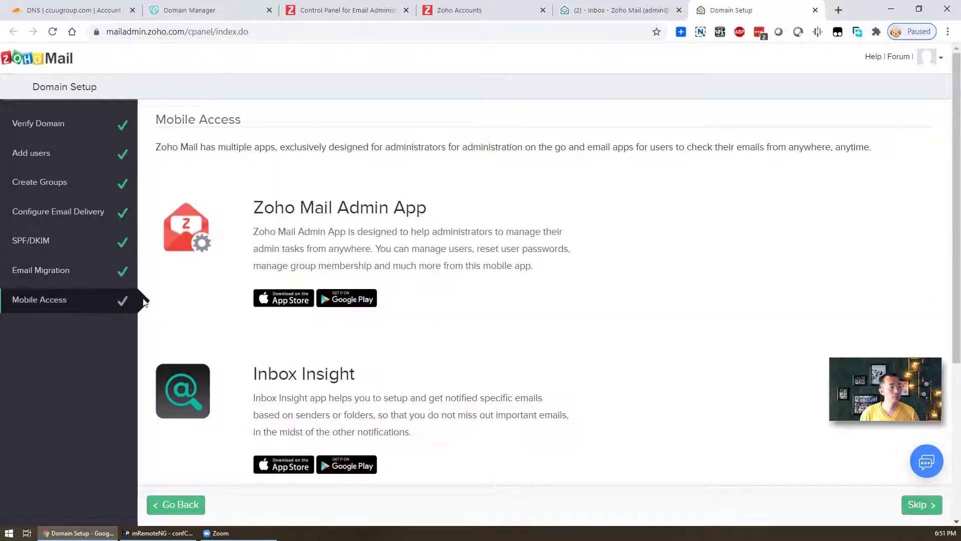
click(920, 505)
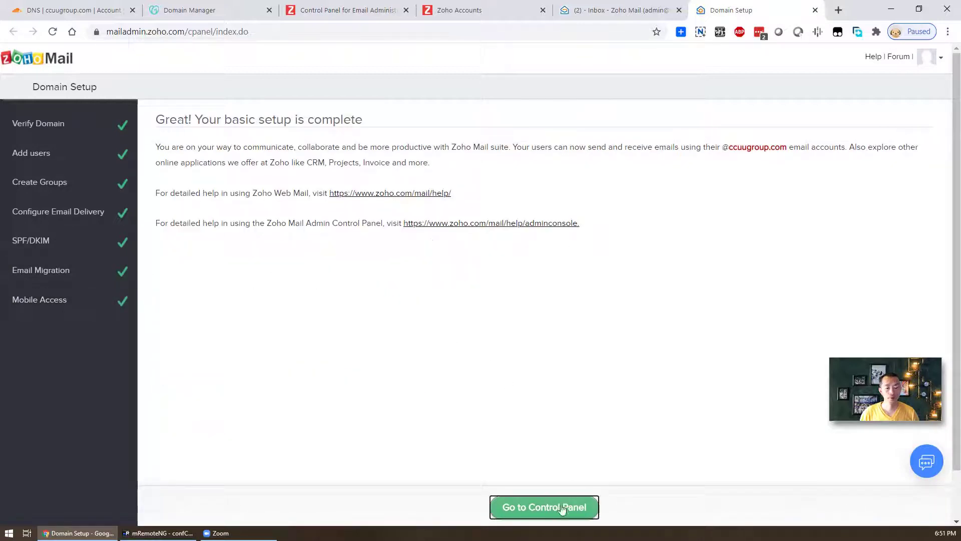
click(561, 507)
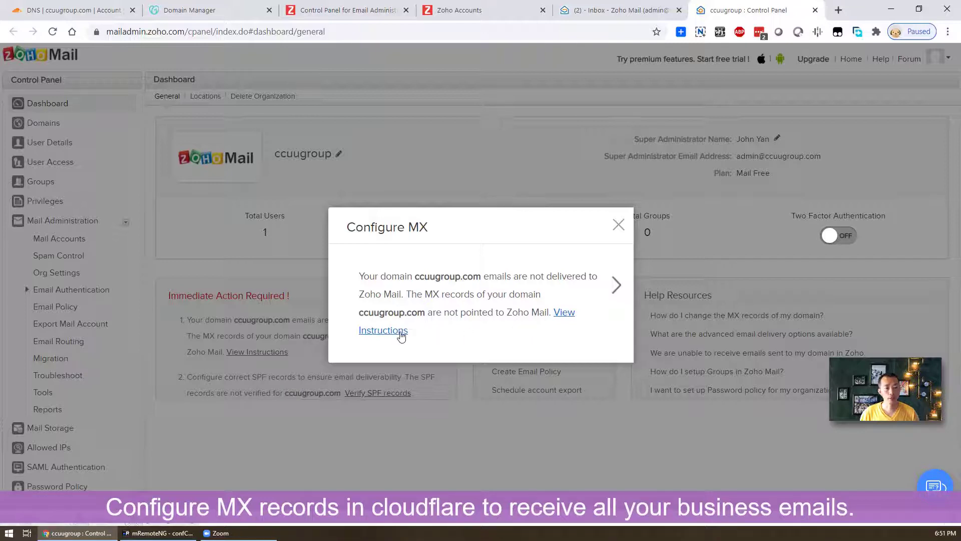
- Open the MX configuration instructions and select the SPF host and TXT value
click(401, 332)
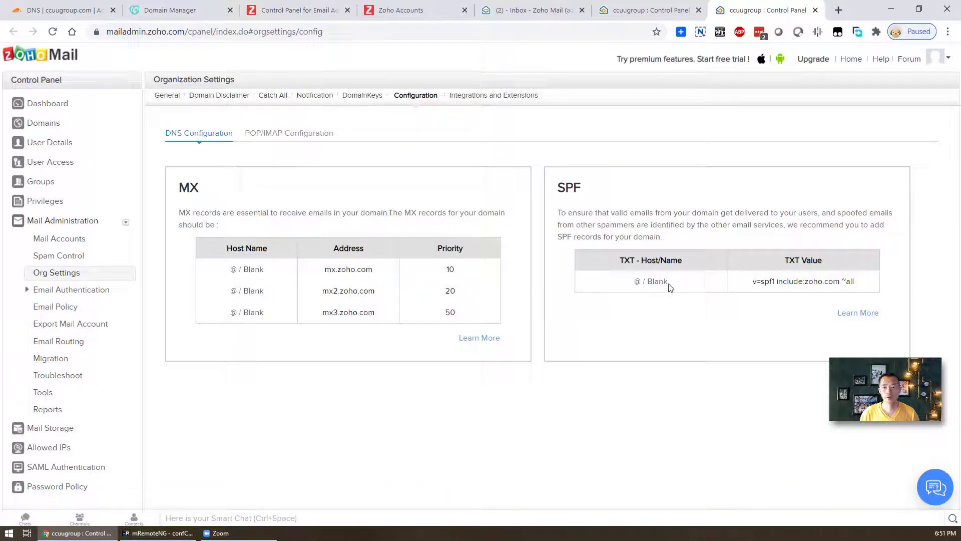
drag(628, 285, 873, 285)
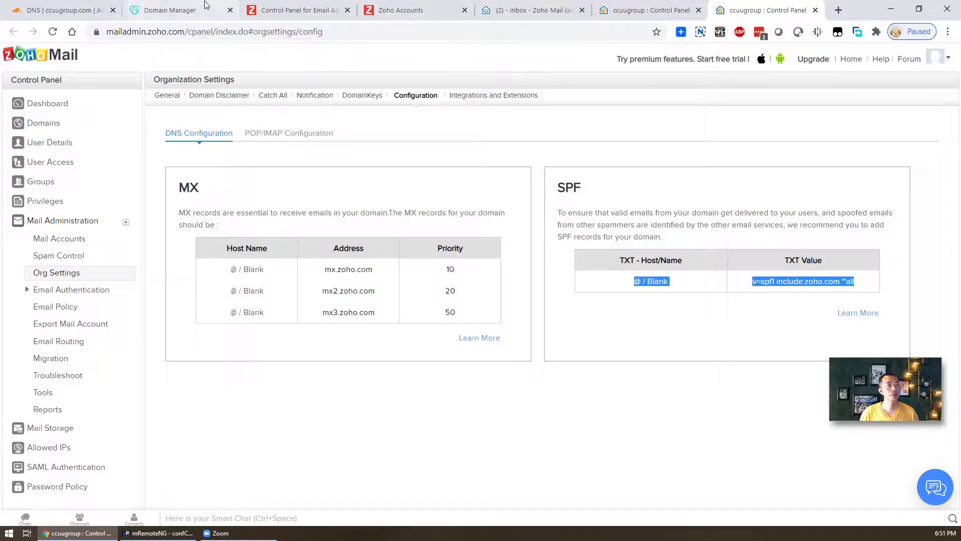
click(45, 9)
- Start a new Cloudflare DNS record of type MX
click(235, 250)
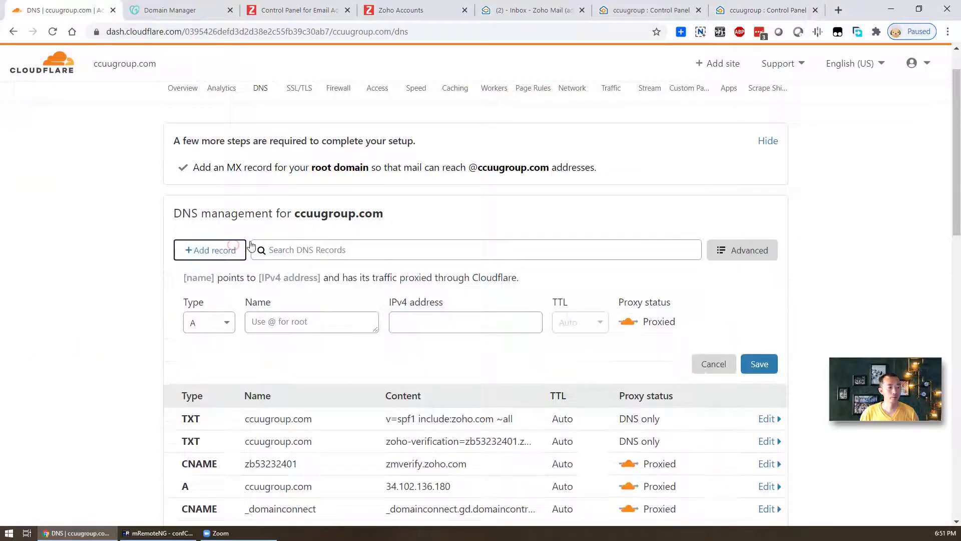
scroll(230, 386, down, 3)
click(230, 139)
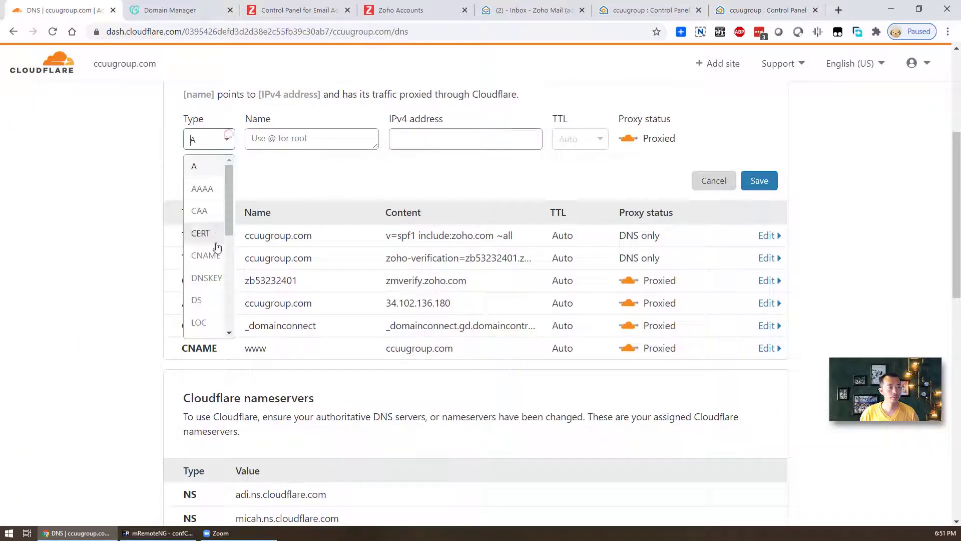
scroll(230, 274, down, 5)
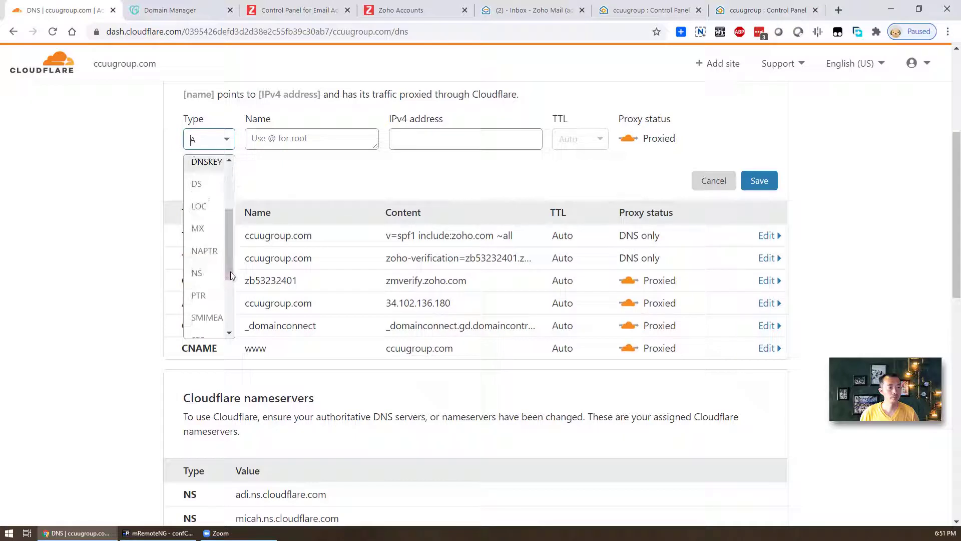
scroll(232, 280, up, 5)
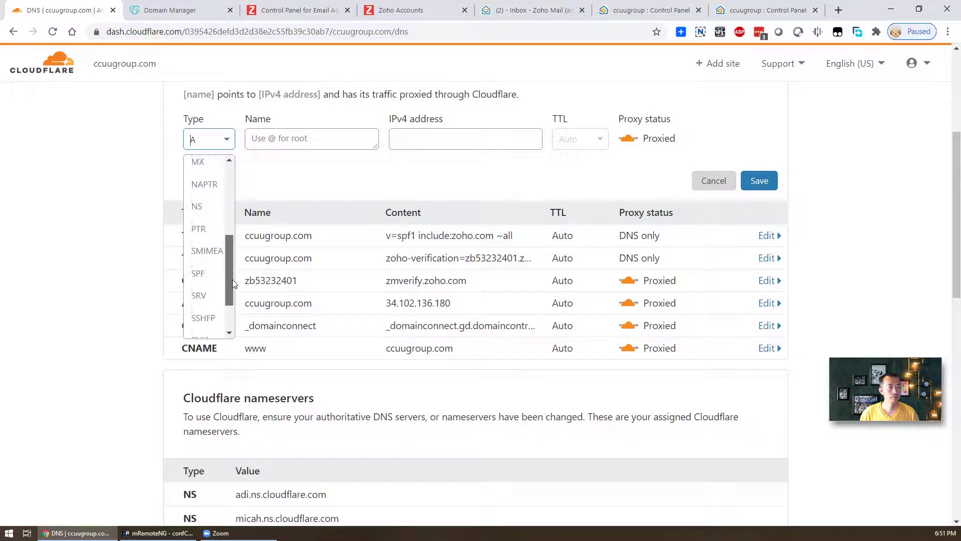
click(211, 196)
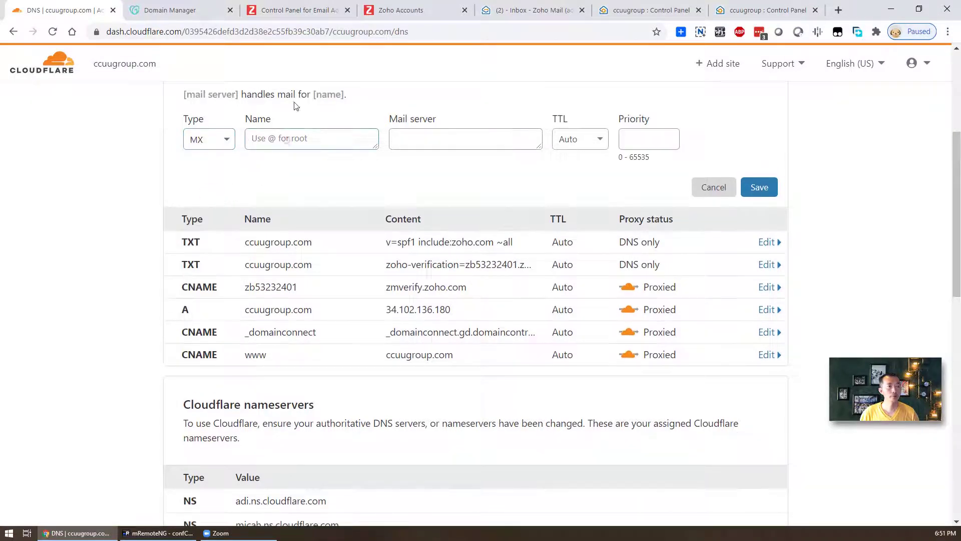
- Copy the mx.zoho.com mail server address from Zoho's DNS configuration
click(741, 8)
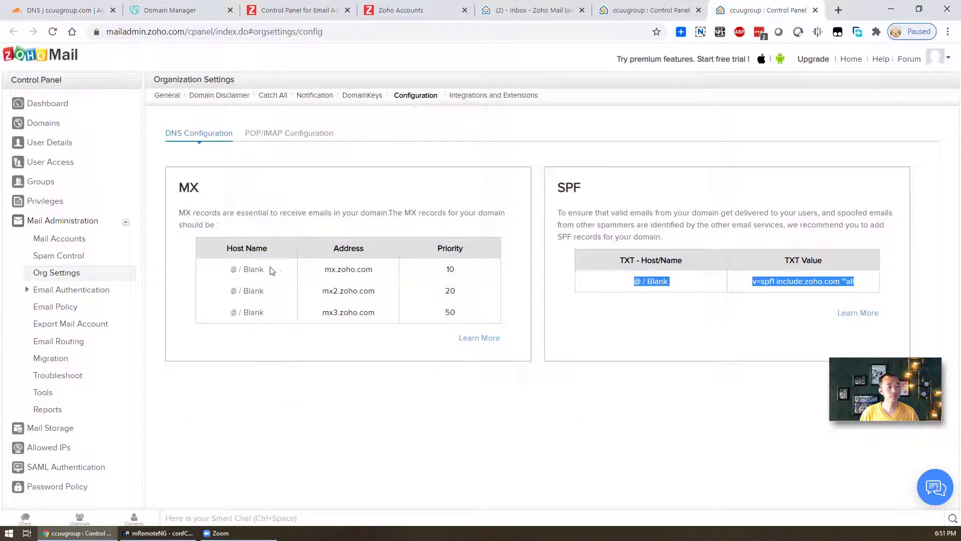
drag(379, 270, 336, 273)
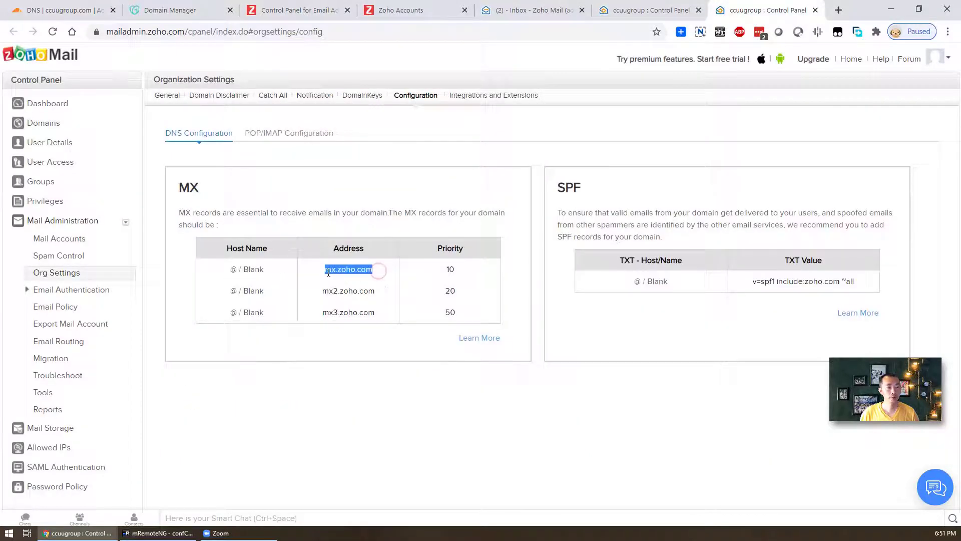
right_click(329, 273)
click(360, 277)
click(91, 5)
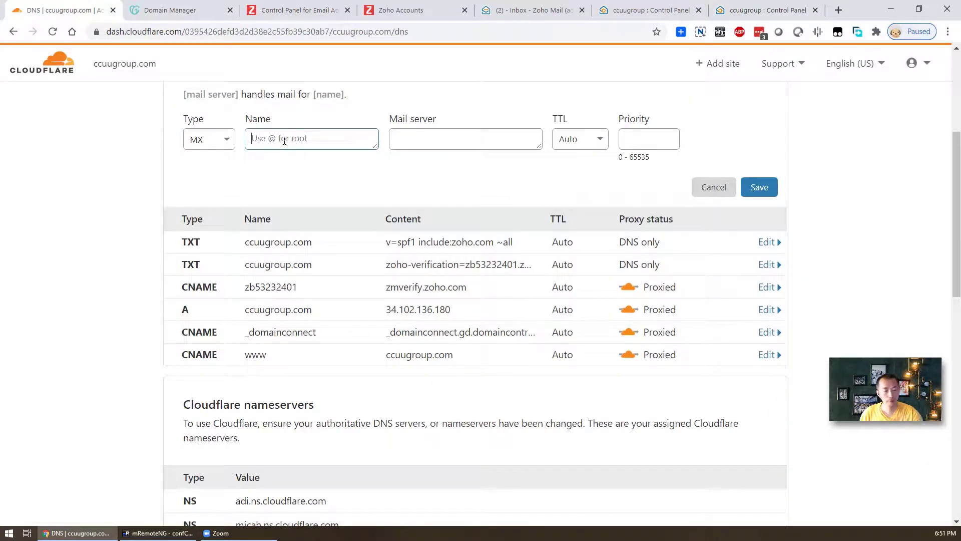
- Fill the MX record with name @, mail server mx.zoho.com, priority 10, and save
text(@)
click(439, 140)
key(ctrl+v)
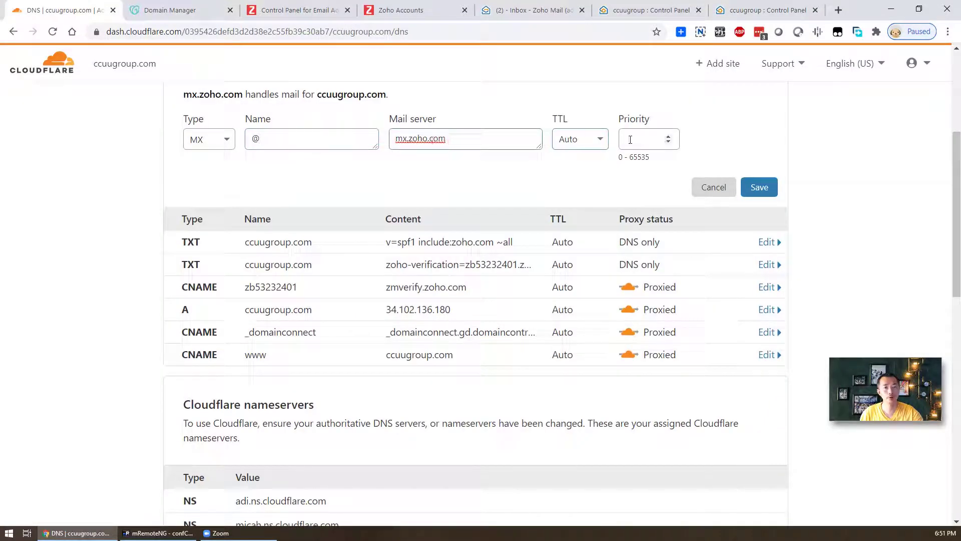
click(631, 139)
text(10)
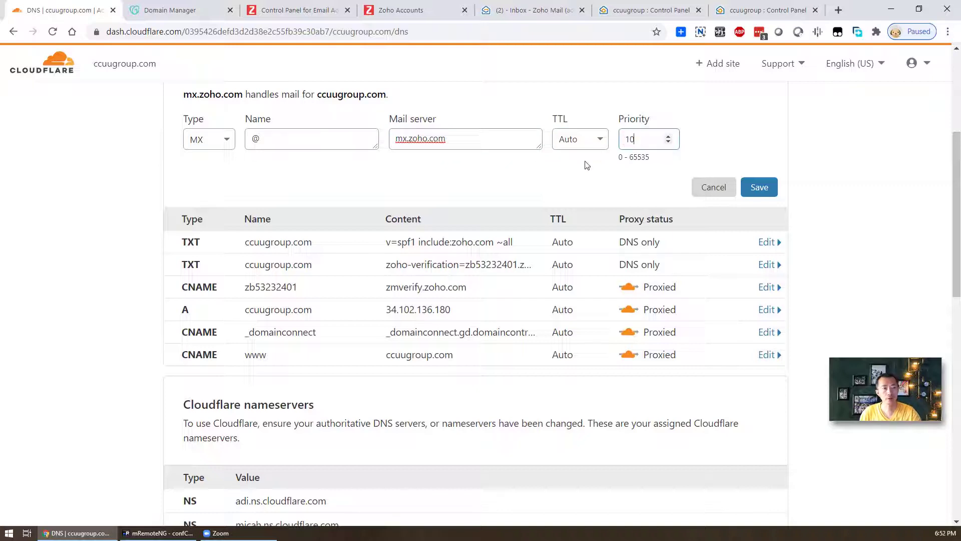
click(754, 195)
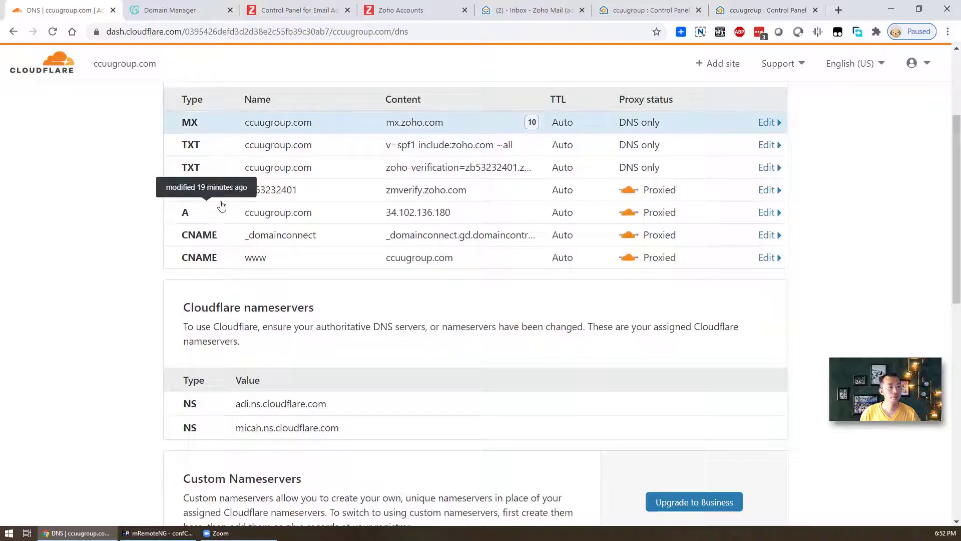
scroll(221, 300, up, 3)
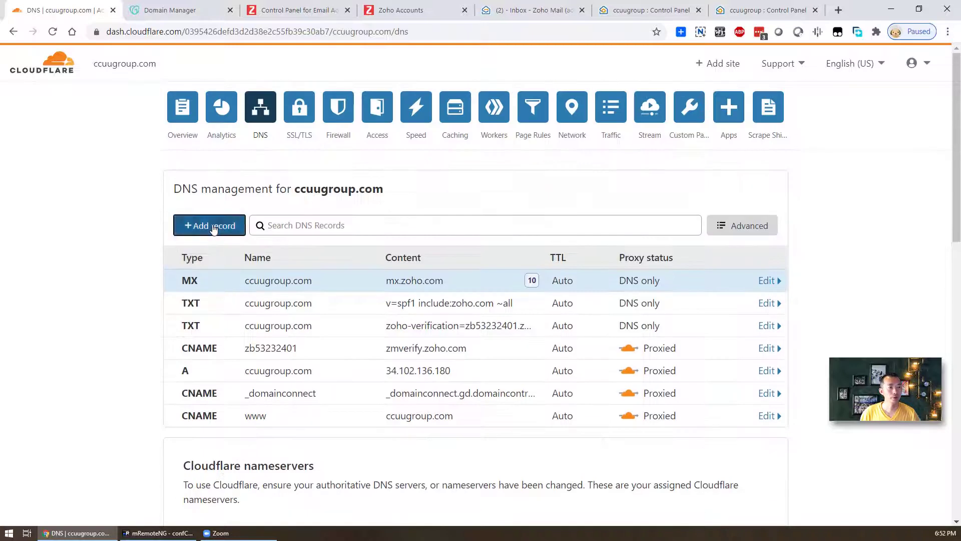
- Add an MX record for @ pointing to mx2.zoho.com with priority 20
click(209, 225)
click(216, 295)
scroll(215, 391, down, 3)
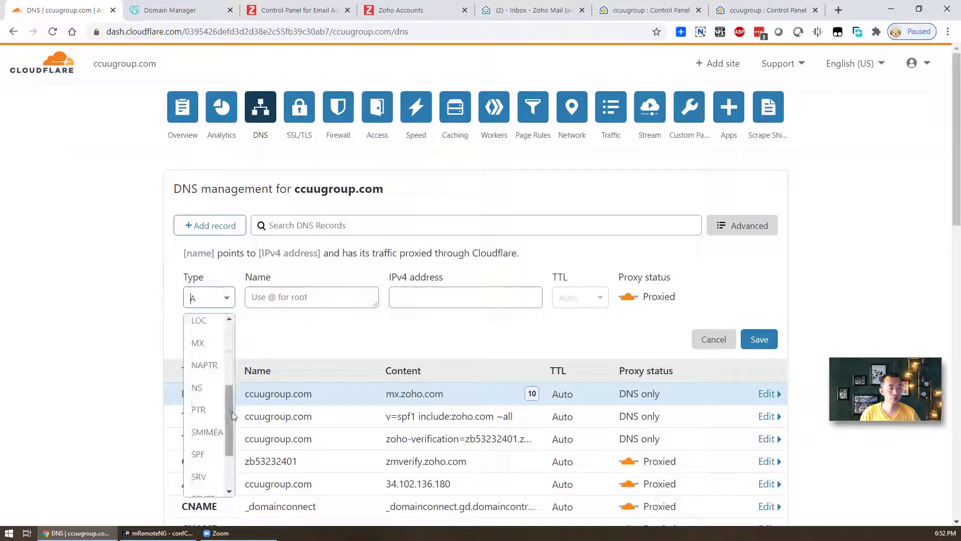
click(209, 348)
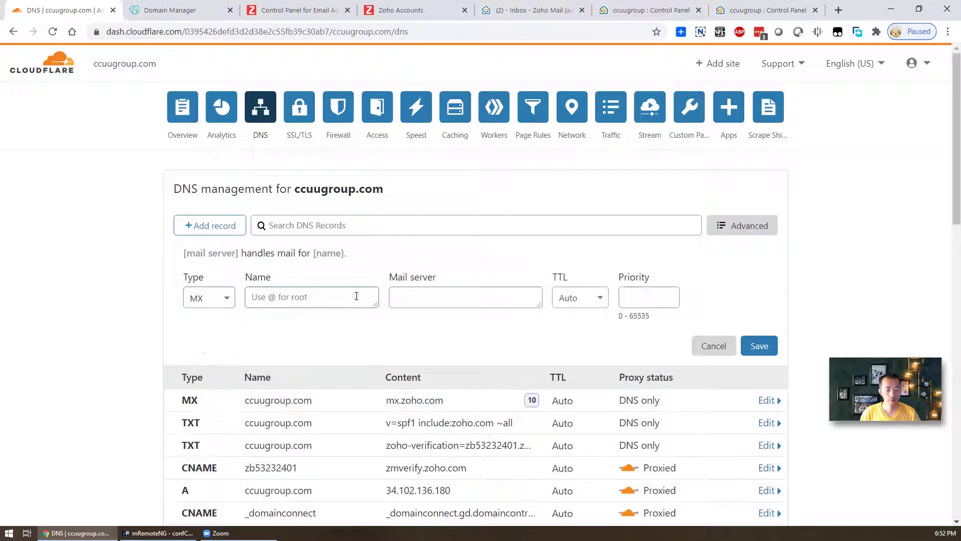
click(356, 296)
text(@)
click(418, 297)
key(ctrl+v)
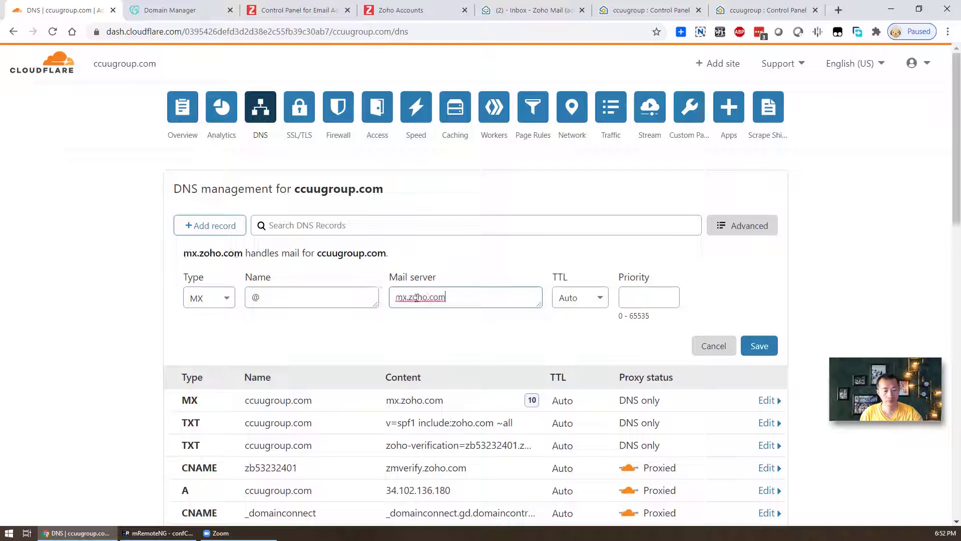
click(405, 296)
text(2)
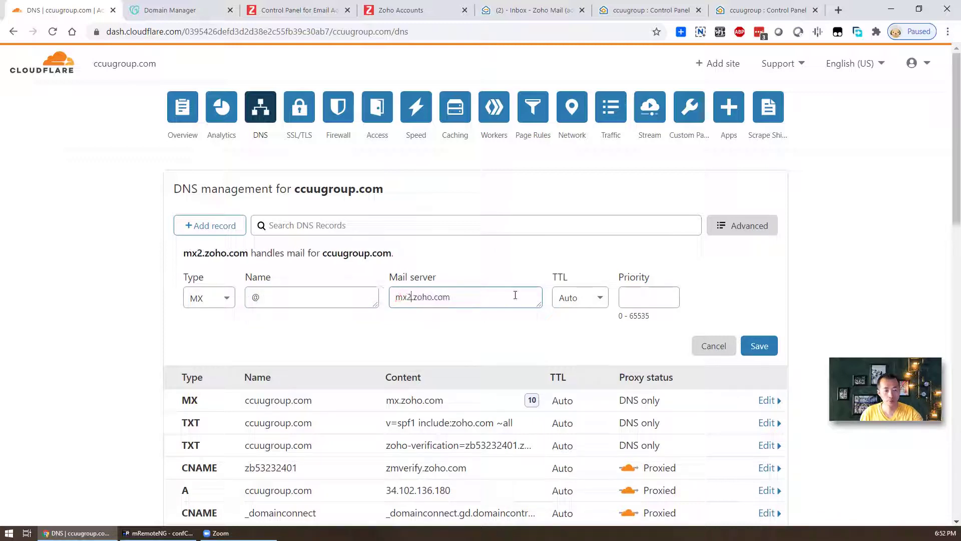
click(630, 293)
text(20)
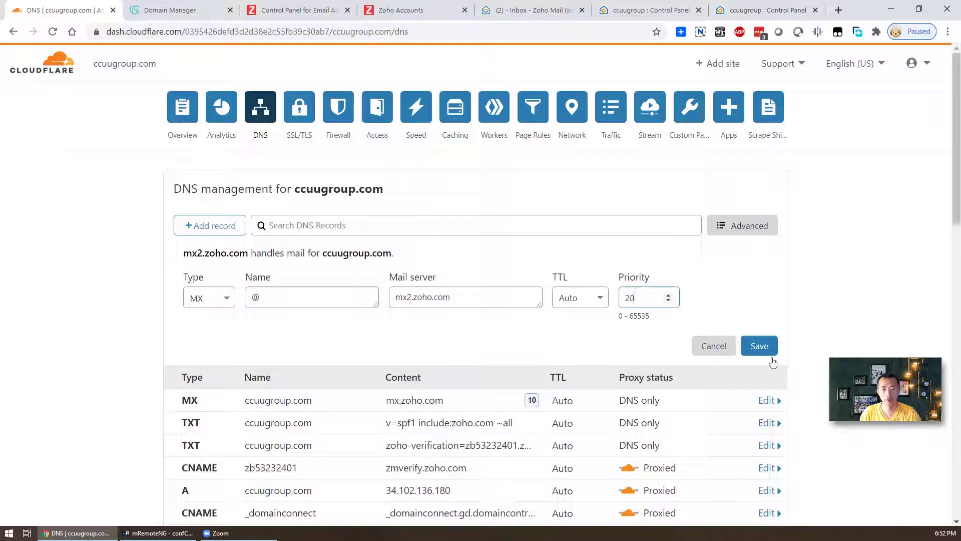
click(772, 349)
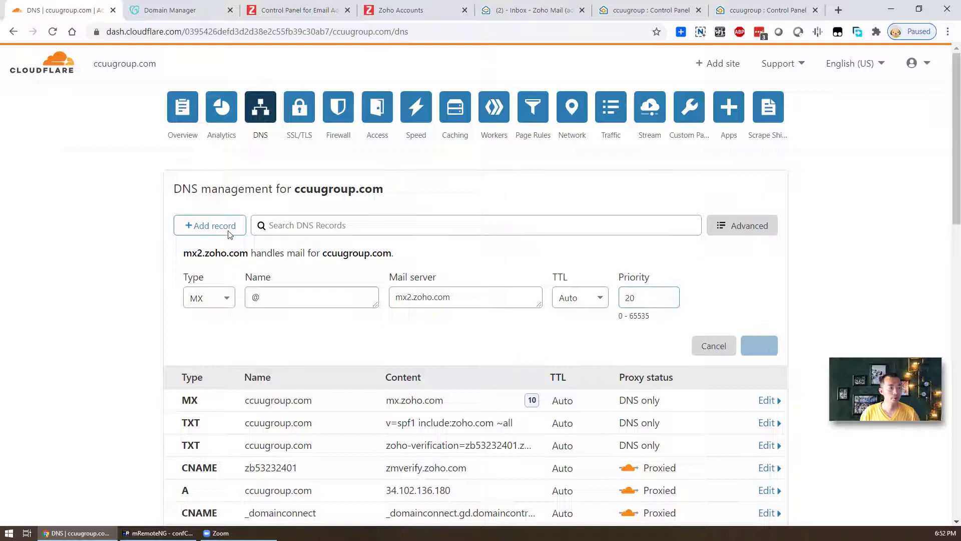
- Add another MX record for @ pointing to mx3.zoho.com with priority 30
click(228, 231)
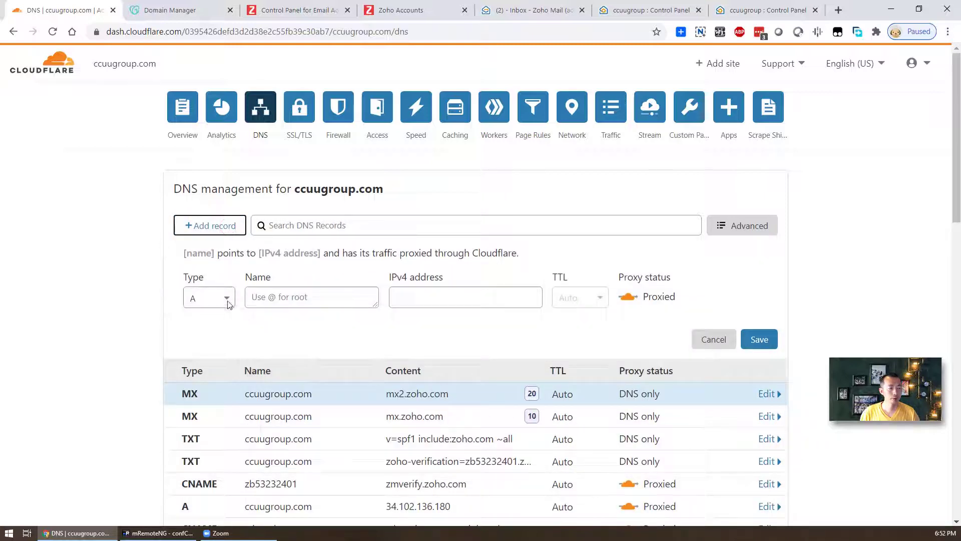
click(228, 304)
scroll(227, 408, down, 3)
click(200, 339)
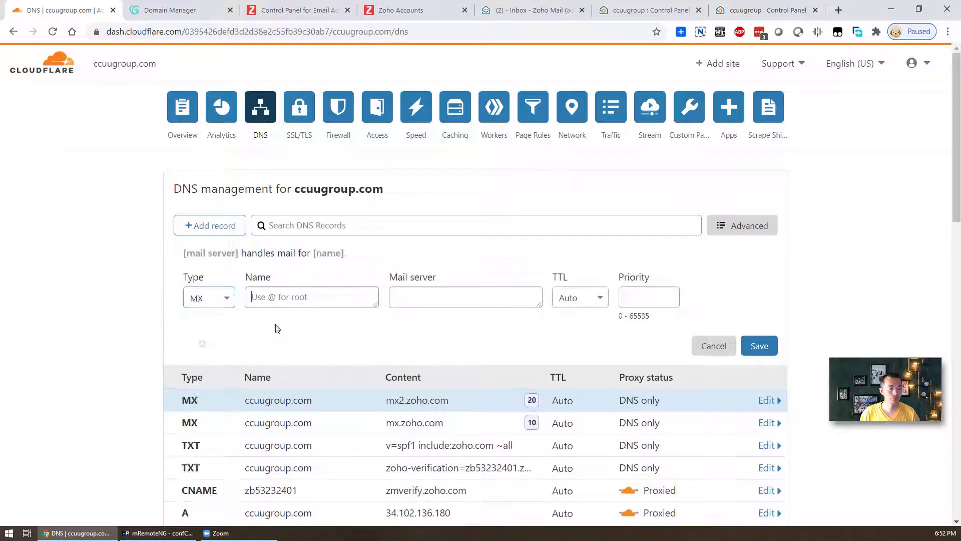
text(@)
click(434, 294)
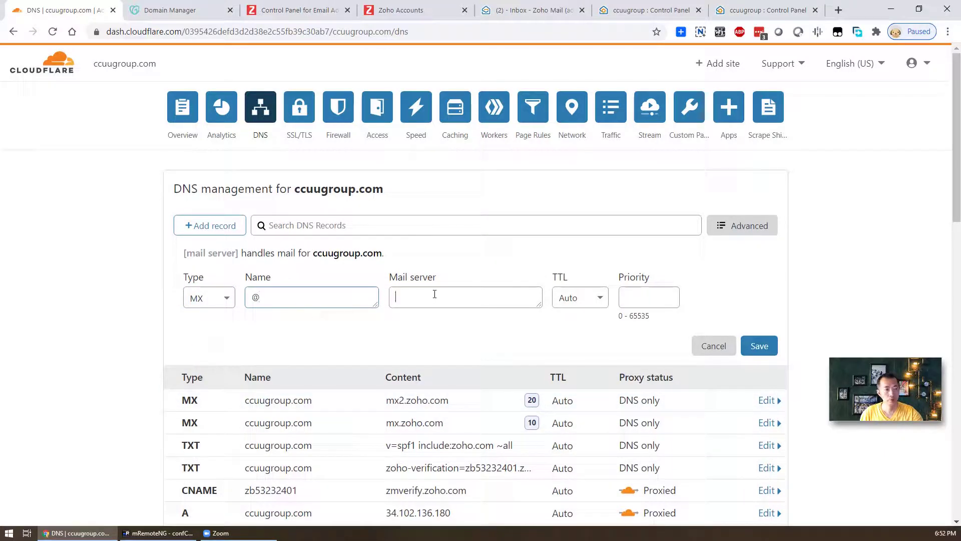
click(434, 294)
key(ctrl+v)
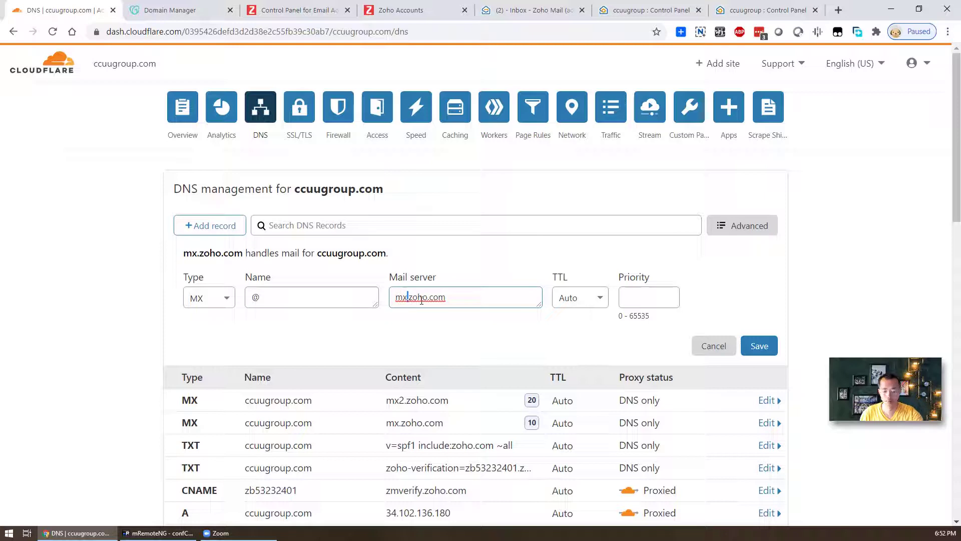
text(3)
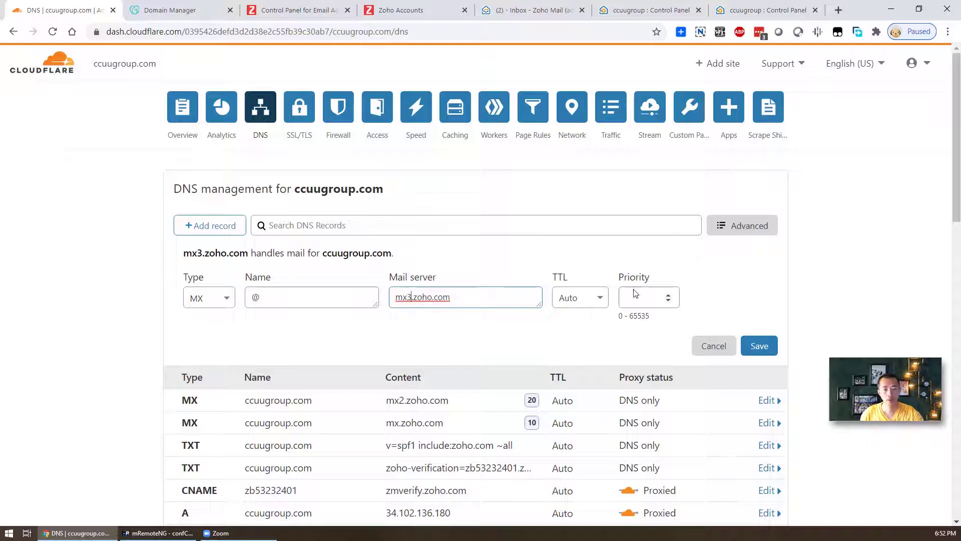
click(635, 291)
text(30)
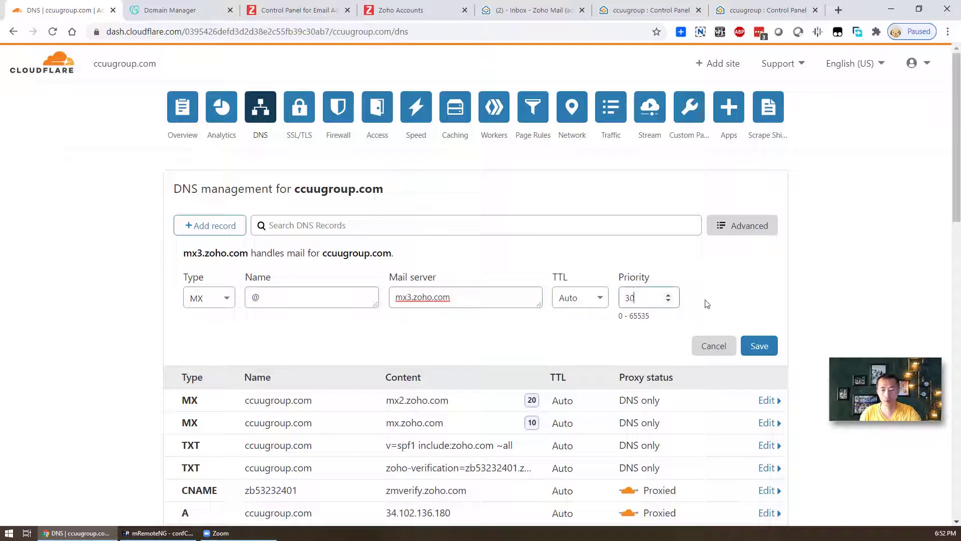
click(759, 345)
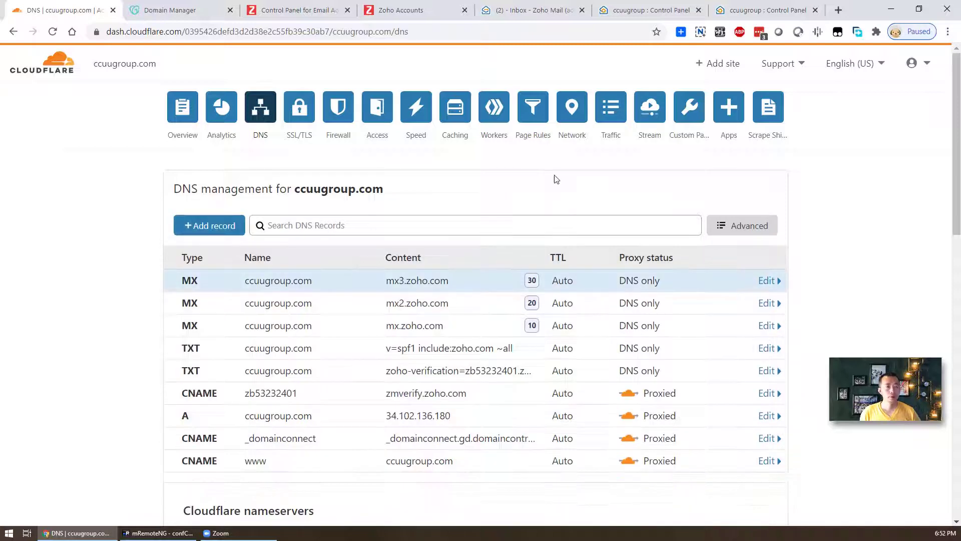
click(744, 9)
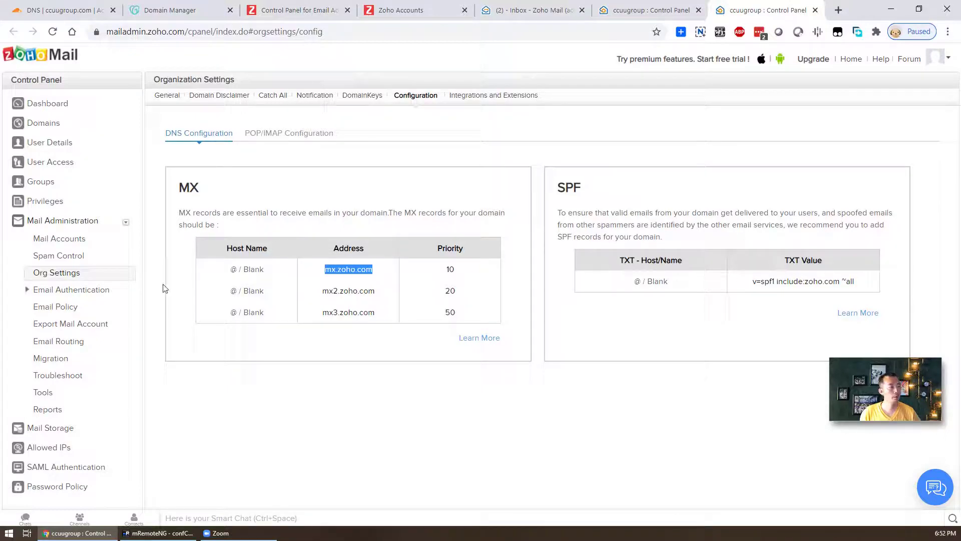
click(49, 103)
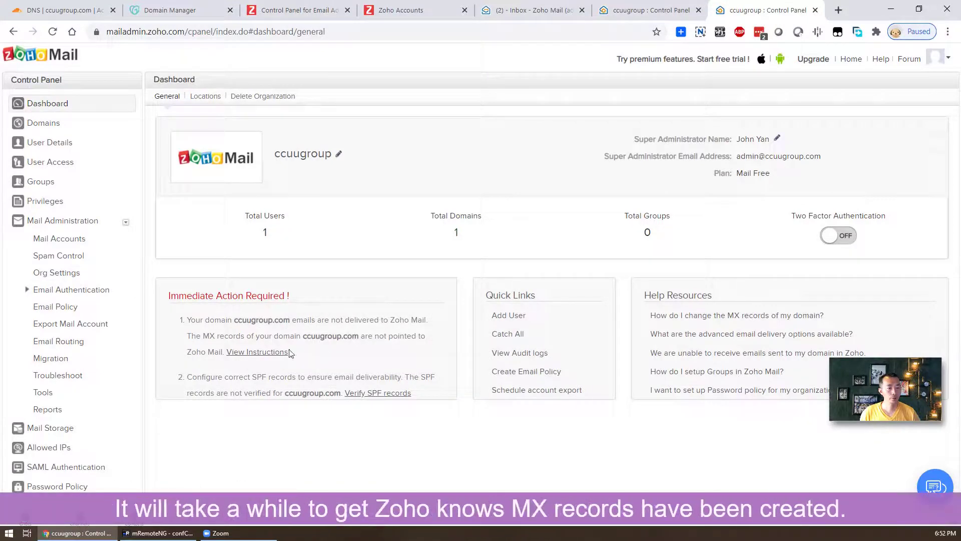
click(66, 11)
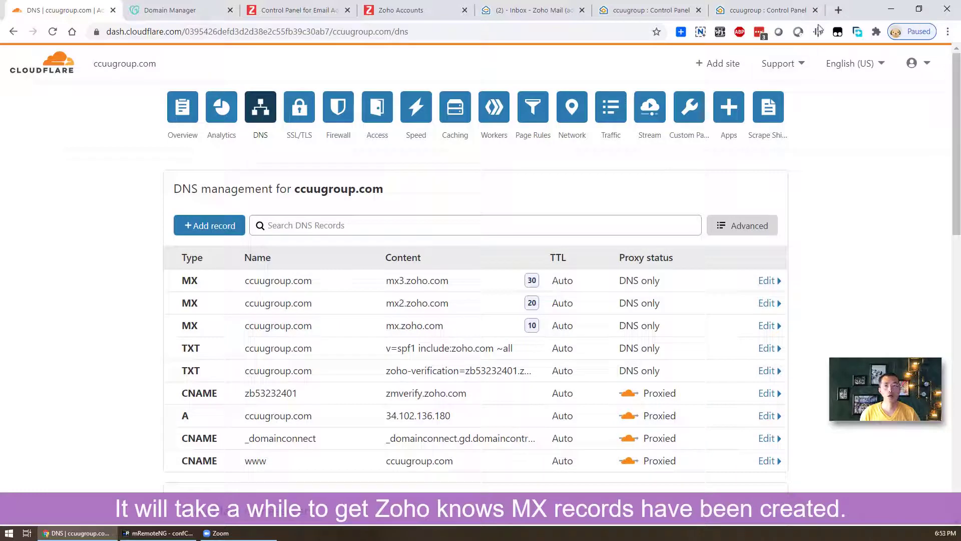
- In a new browser tab, go to 51sec.org/mail and sign in to the 51sec.org account
click(838, 10)
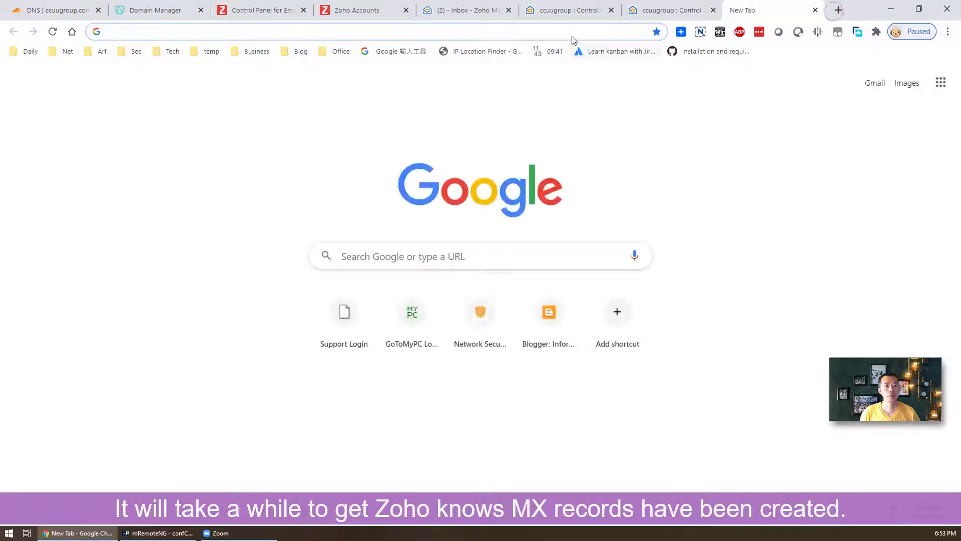
click(572, 33)
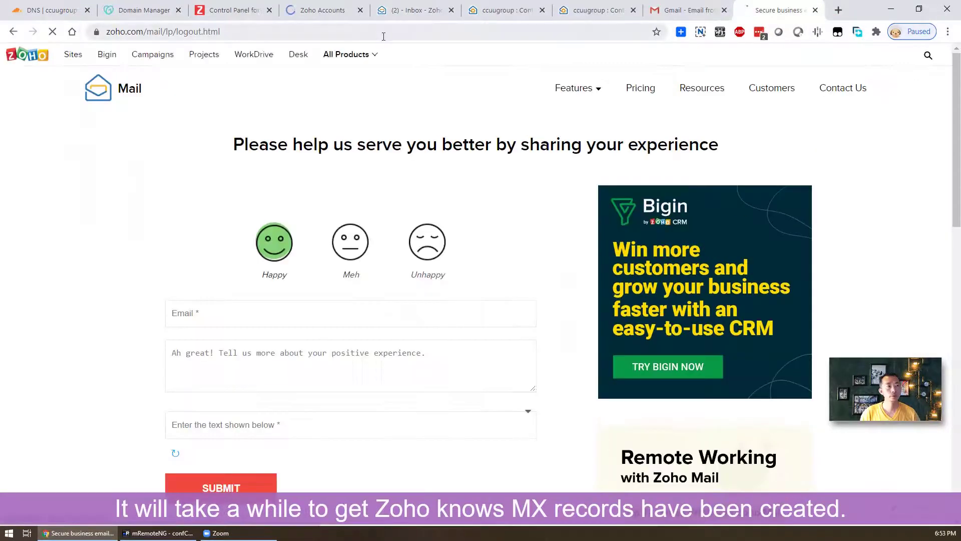
click(384, 36)
text(51)
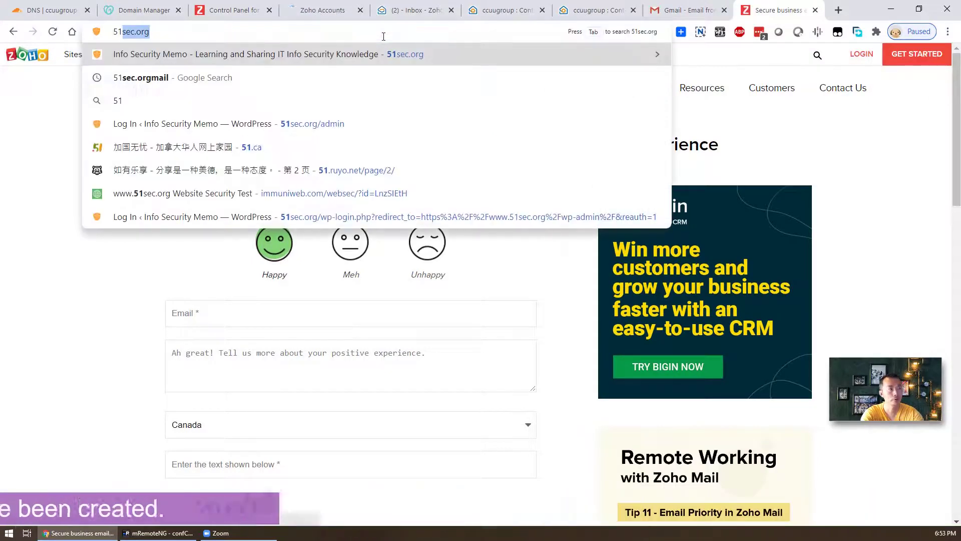
text(sec.)
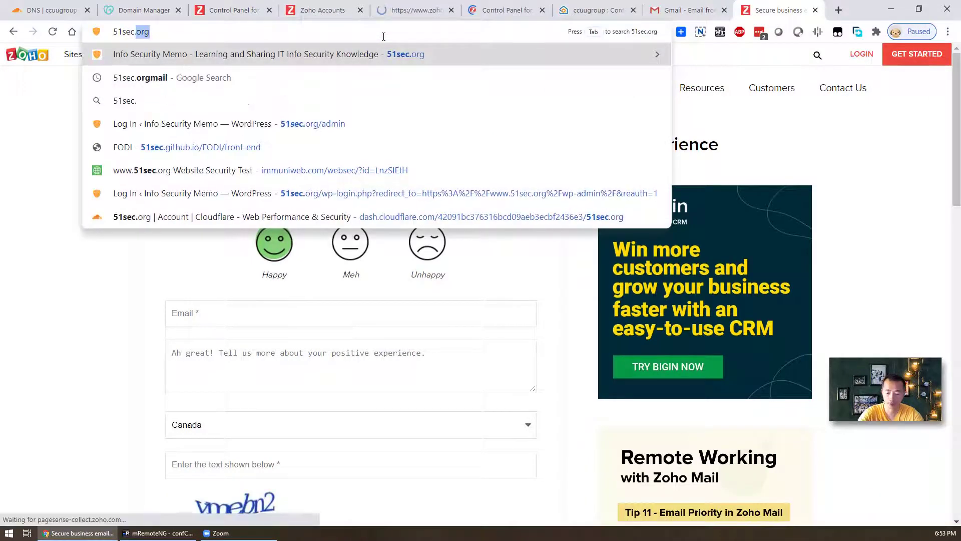
text(org/mail)
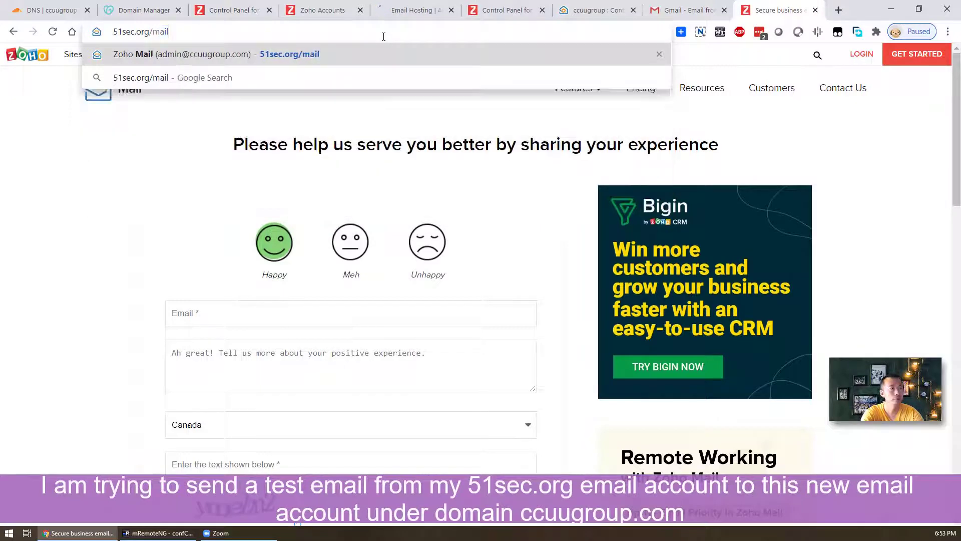
key(Return)
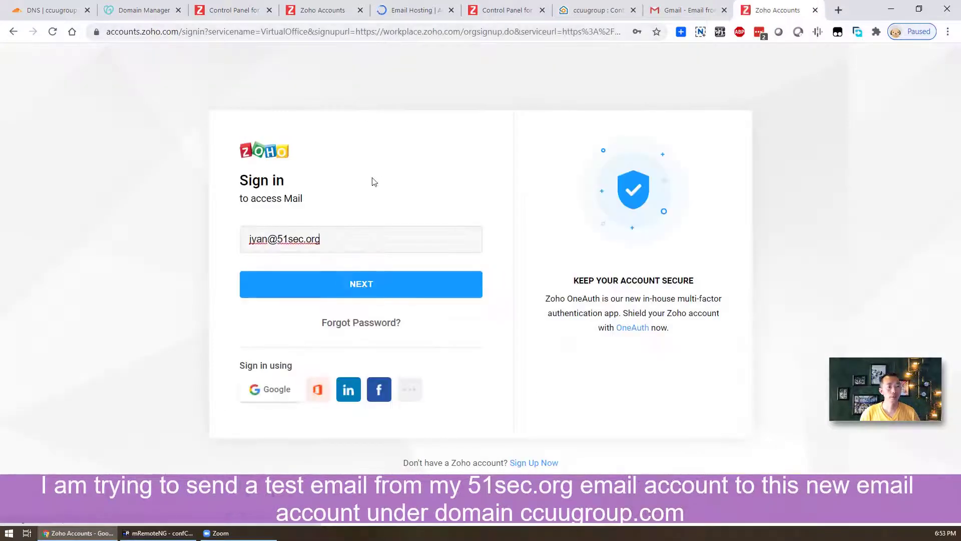
click(365, 280)
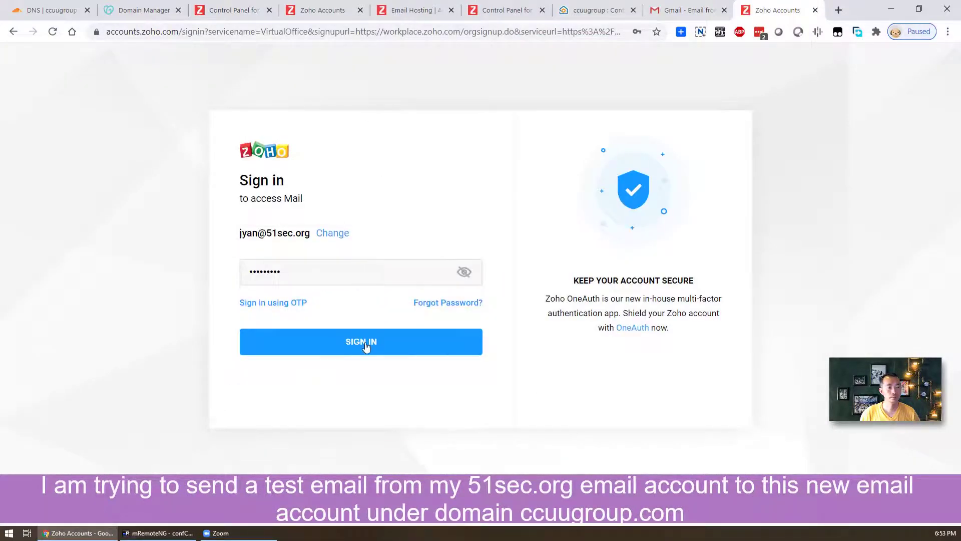
click(366, 346)
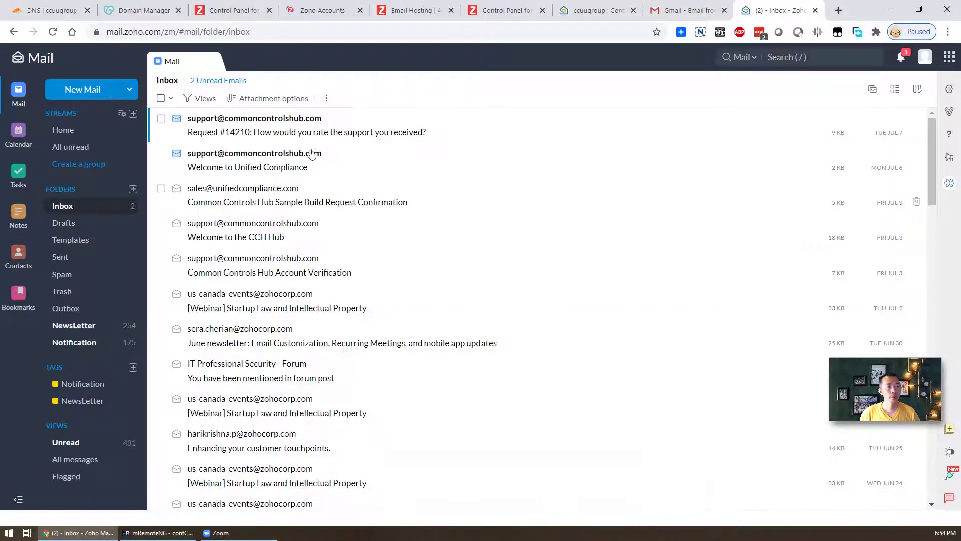
- Send a new email with a test subject to the ccuugroup admin address
click(100, 91)
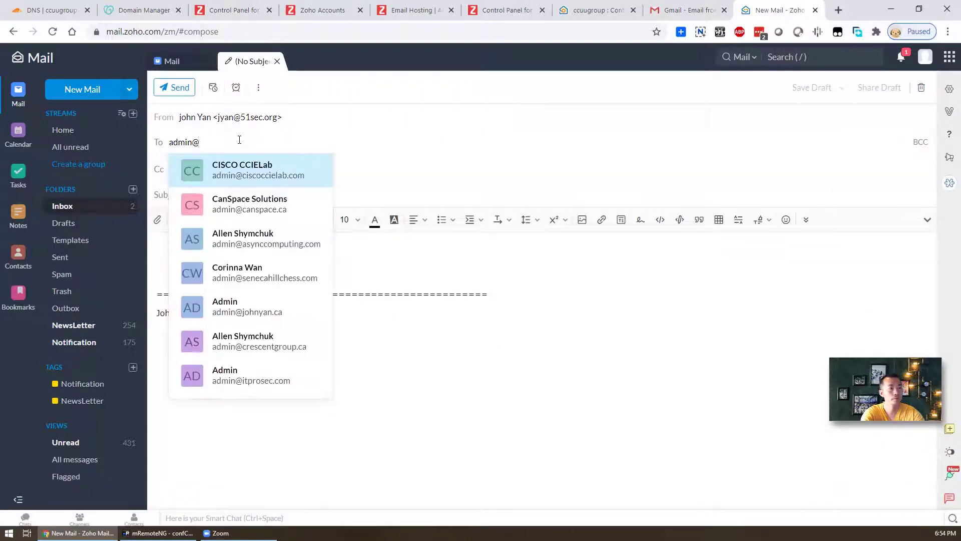
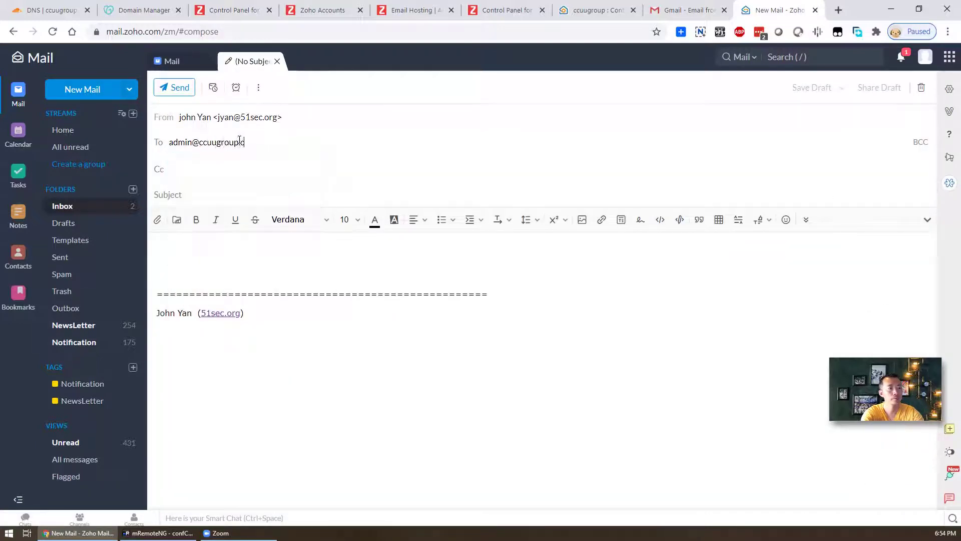
key(Tab)
key(Tab)
text(test from jyan 51sec)
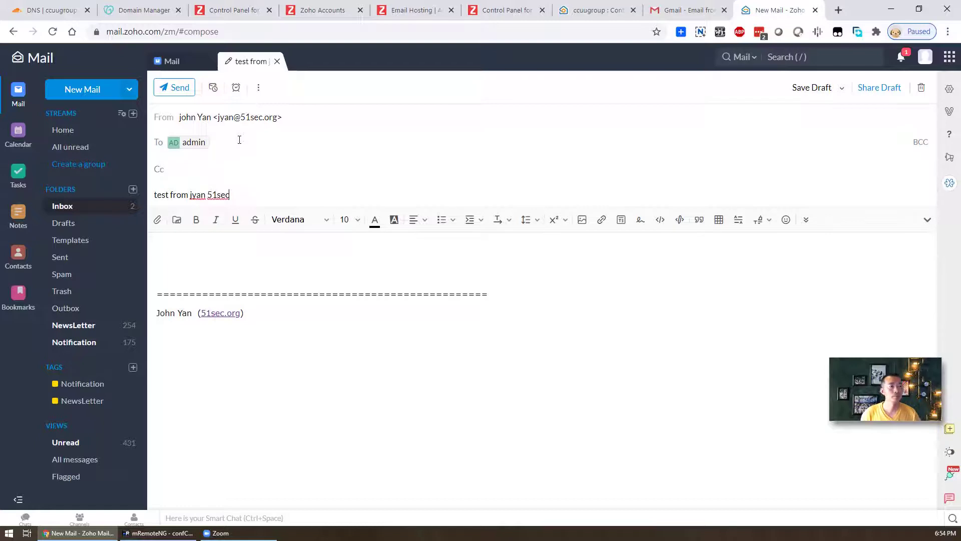
click(181, 87)
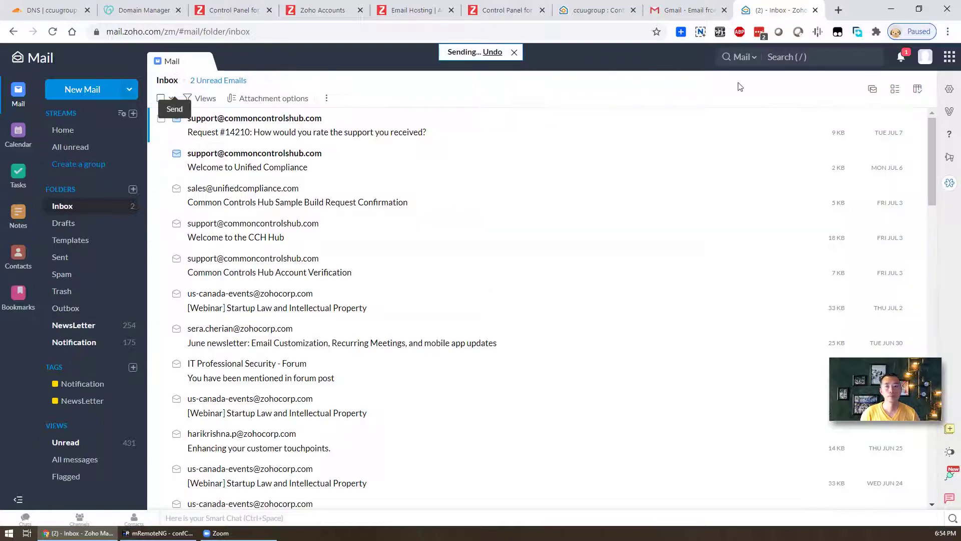
- Sign out of the 51sec.org account and select the saved ccuugroup.com admin login
click(928, 59)
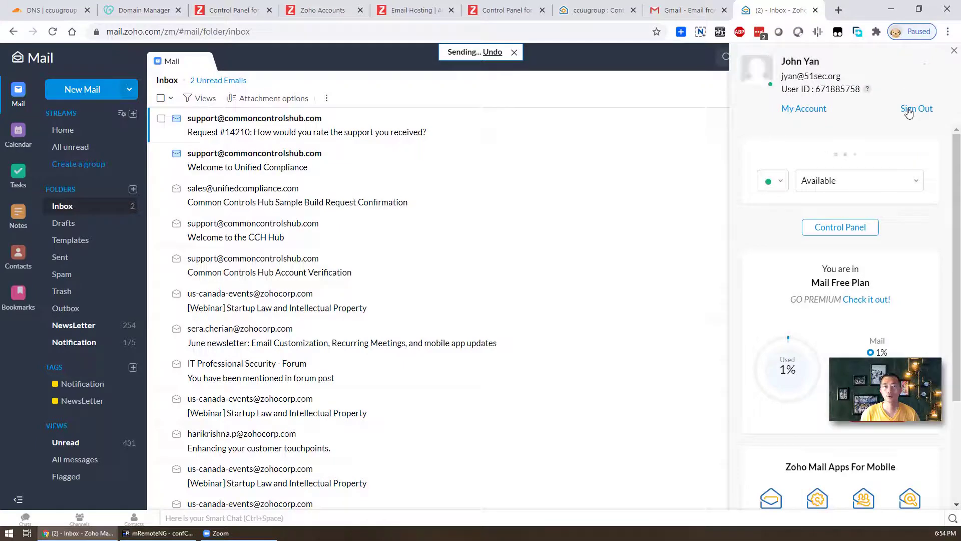
click(909, 110)
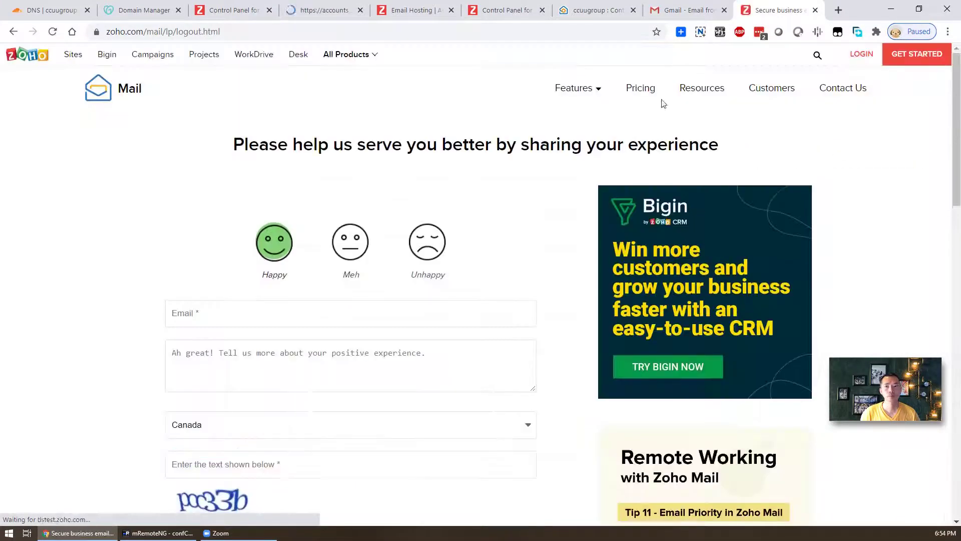
click(860, 56)
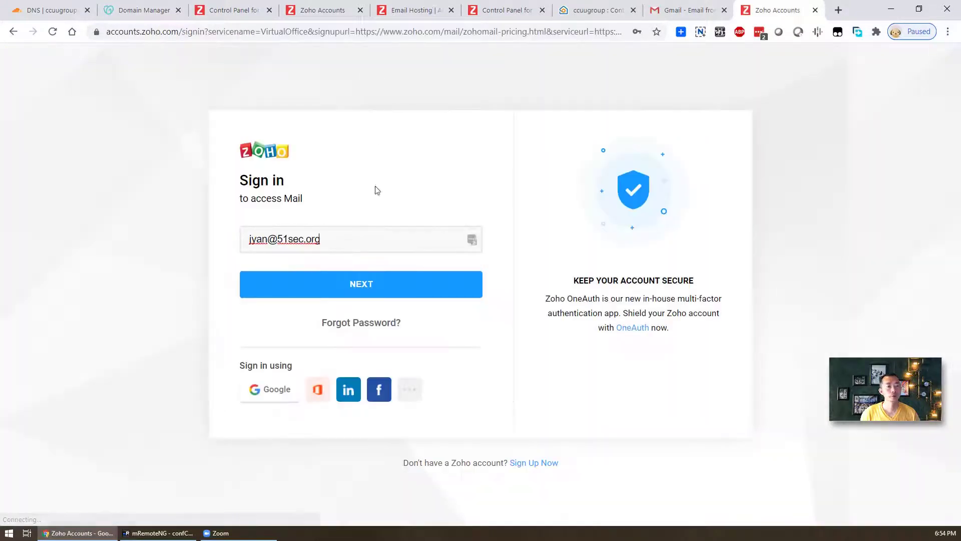
click(362, 245)
key(BackSpace)
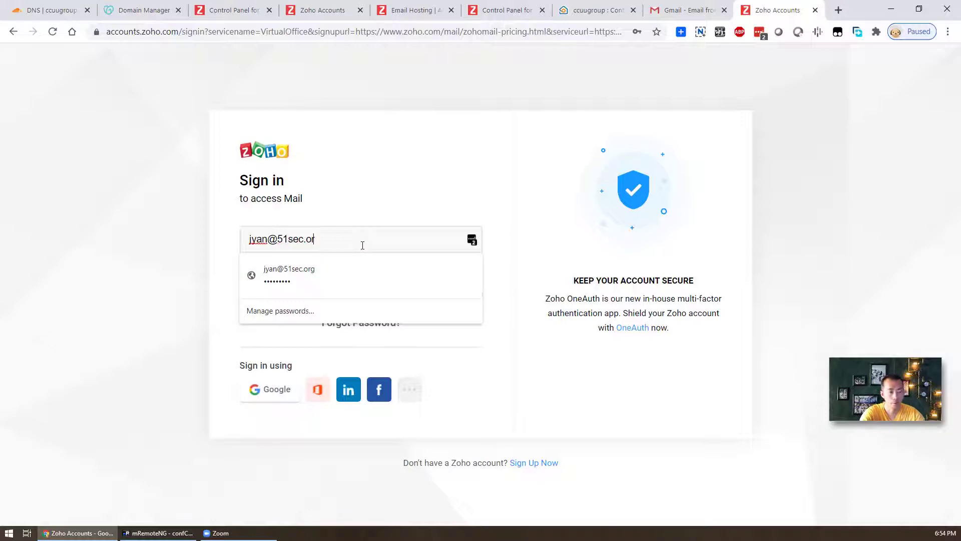
key(BackSpace)
key(BackSpace)
key(BackSpace)
key(BackSpace)
key(BackSpace)
key(BackSpace)
key(BackSpace)
text(ad)
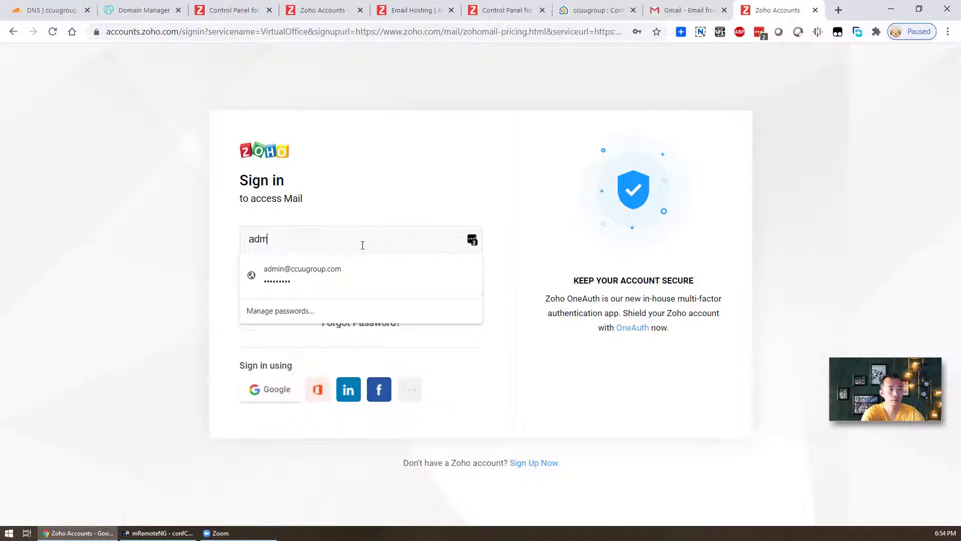
text(m)
key(Down)
key(Return)
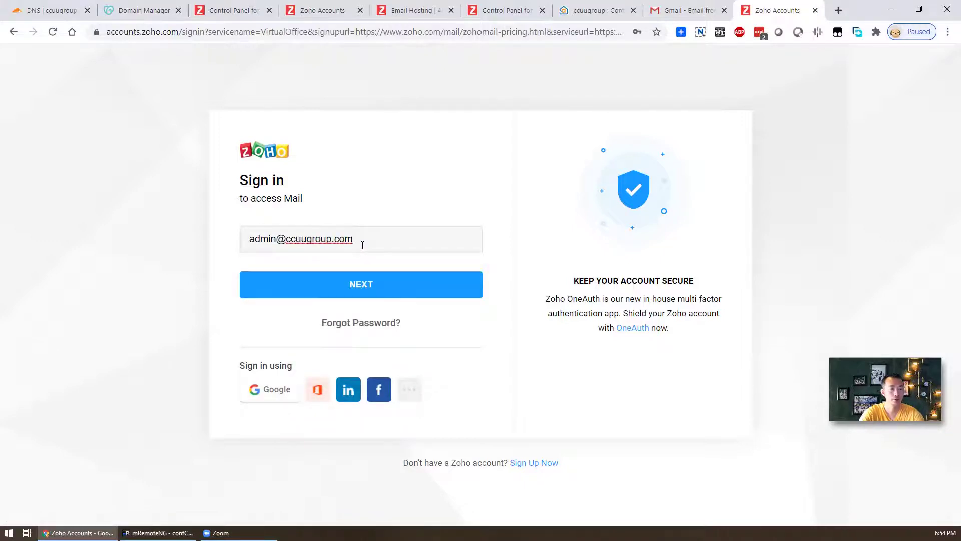
key(Return)
- Sign in as the ccuugroup.com admin, skip the recovery prompts, and open the test email
key(ctrl+a)
key(BackSpace)
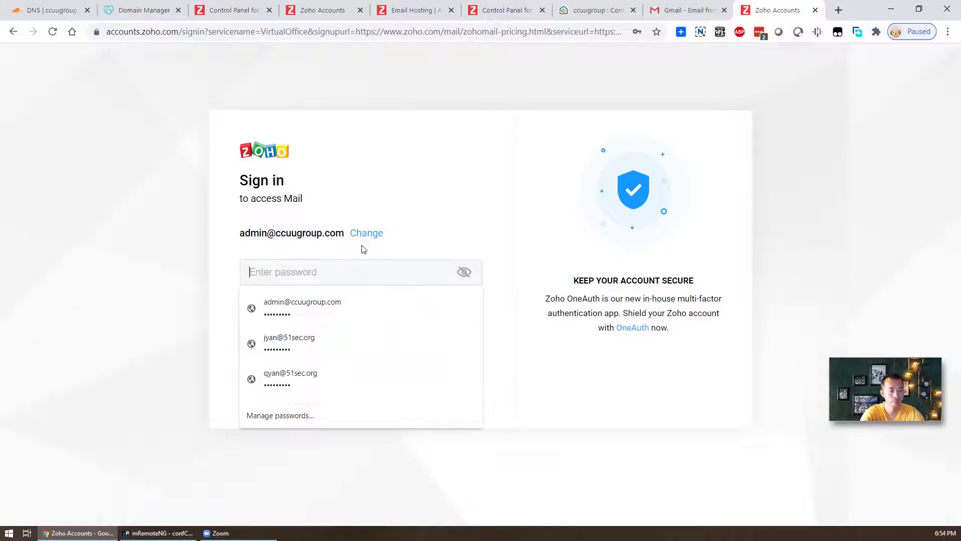
text(•••••••••)
key(Return)
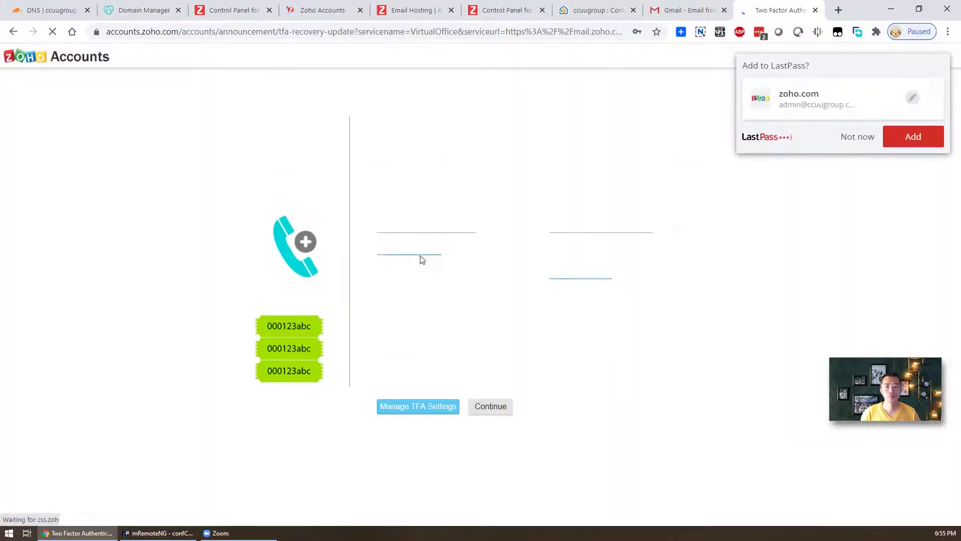
click(491, 407)
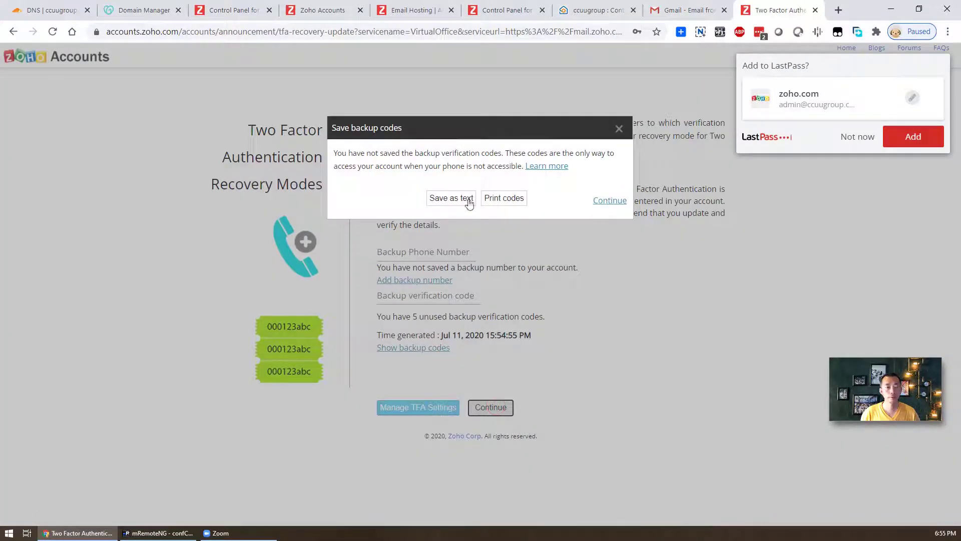
click(597, 202)
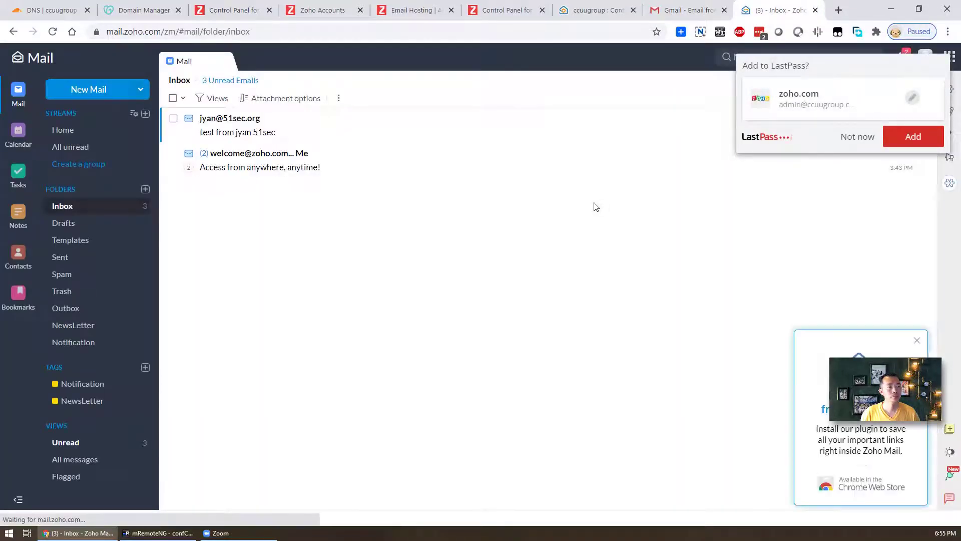
click(308, 130)
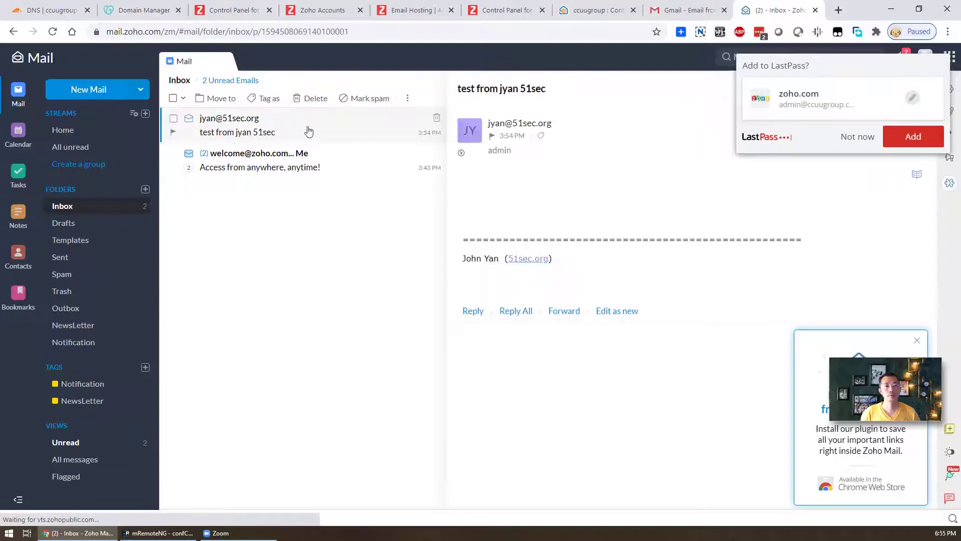
click(47, 6)
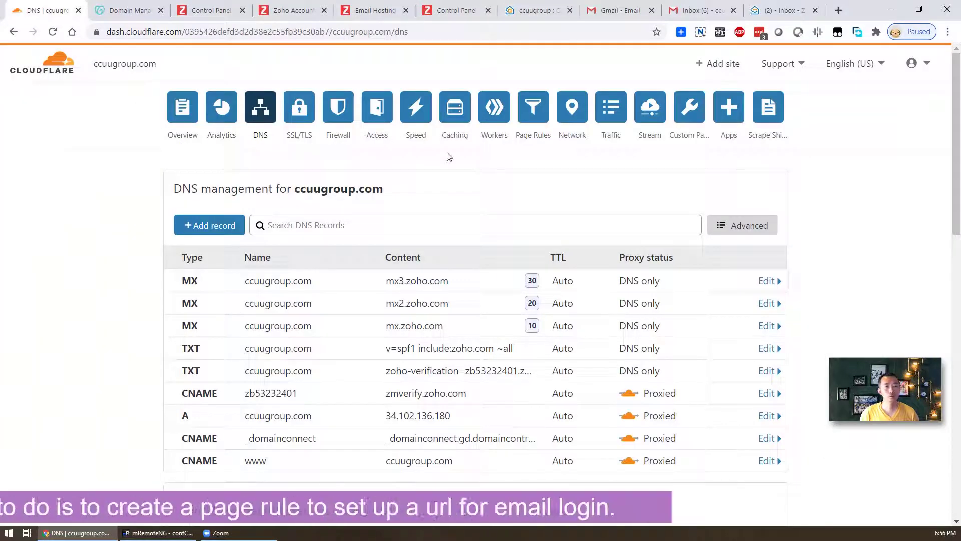
click(532, 107)
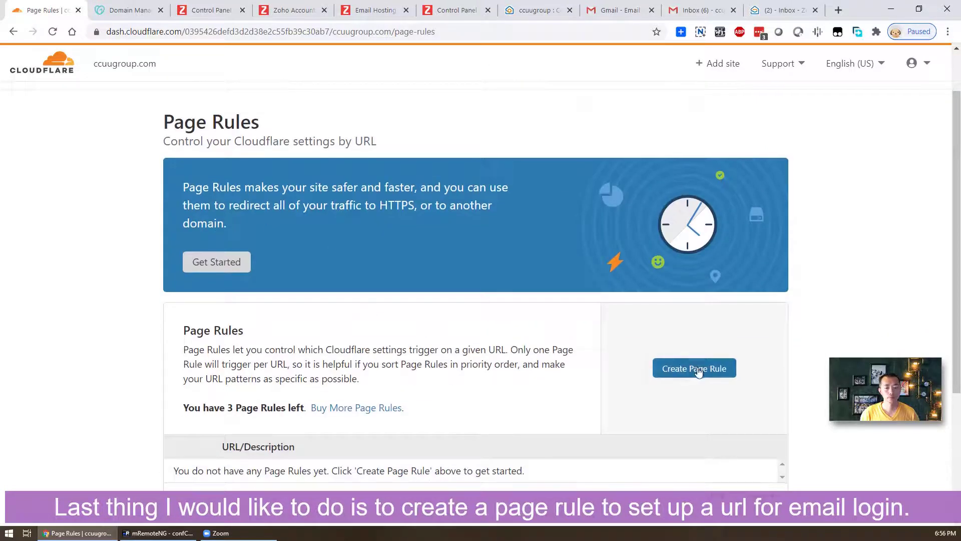
click(694, 429)
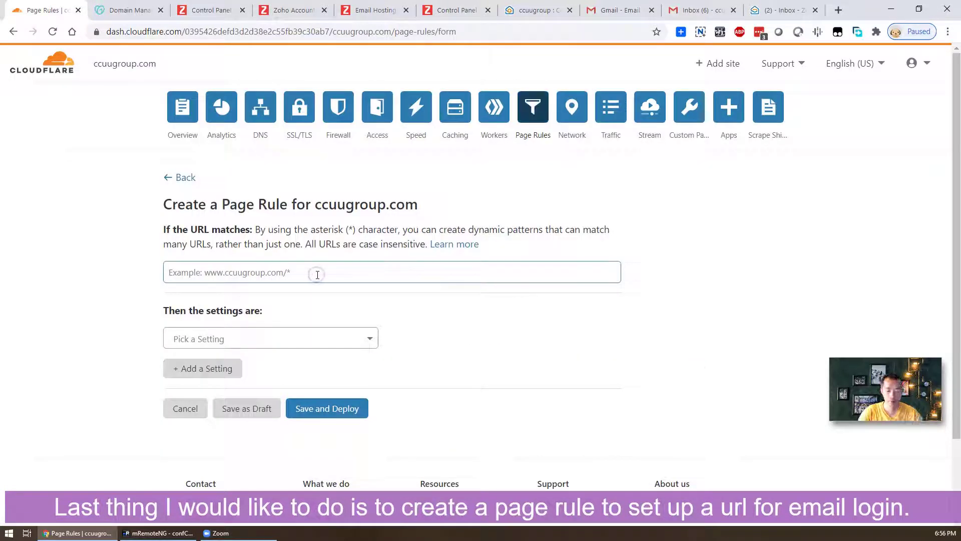
click(318, 274)
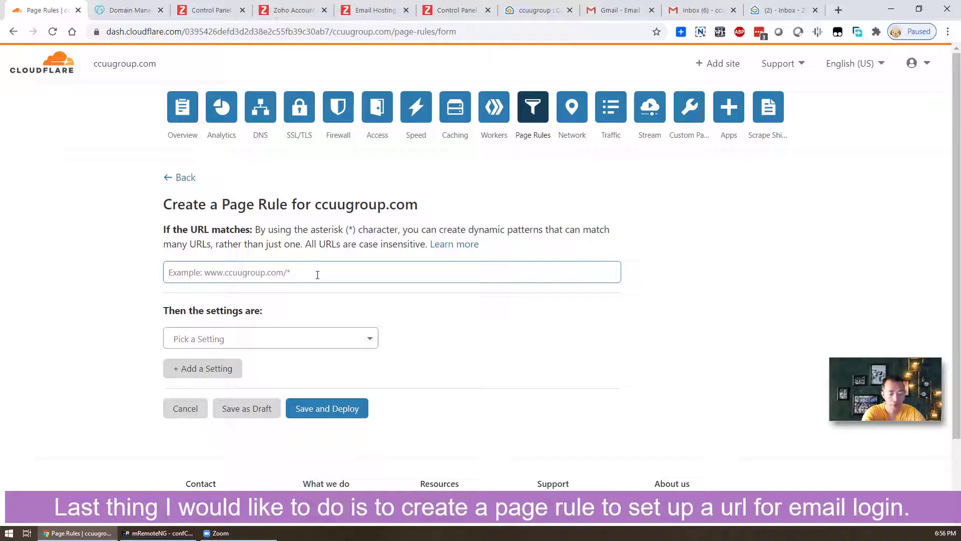
text(*)
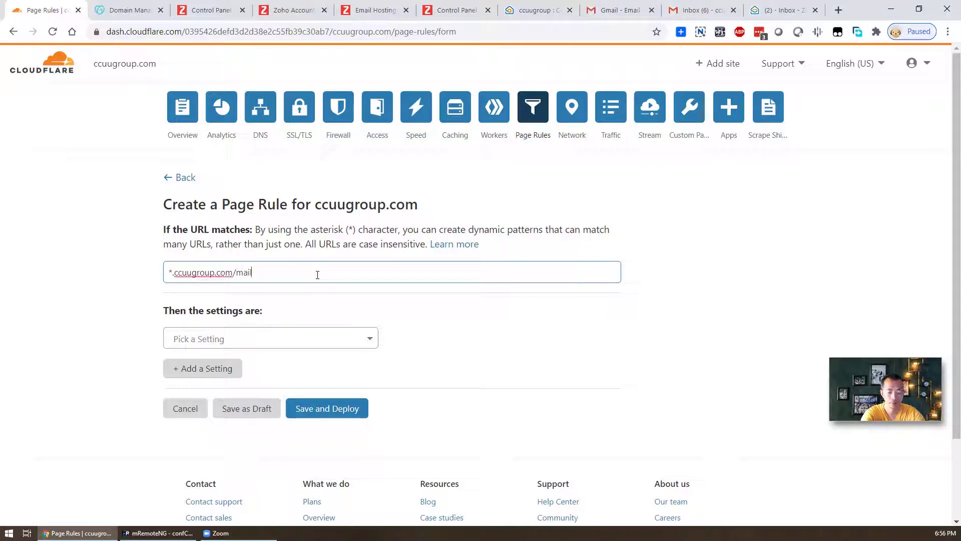
key(Tab)
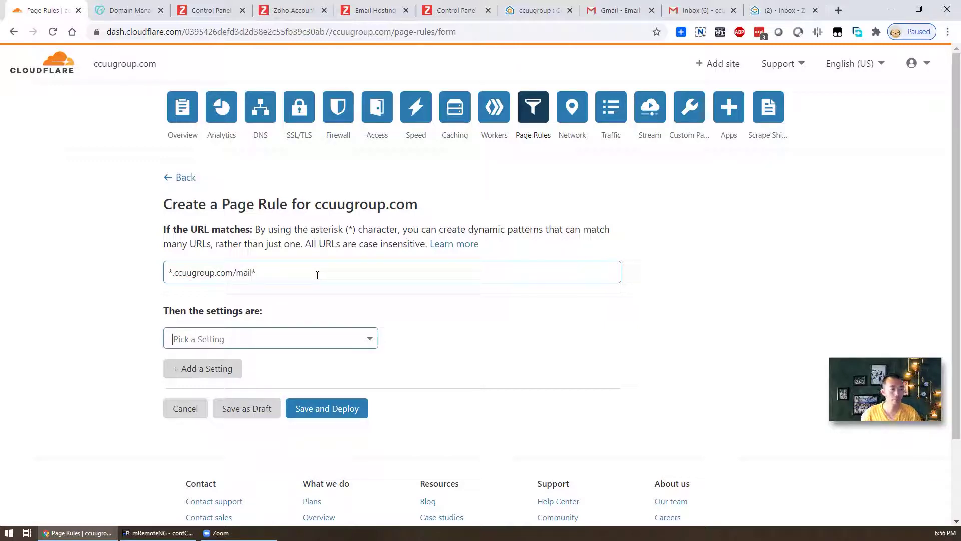
click(370, 347)
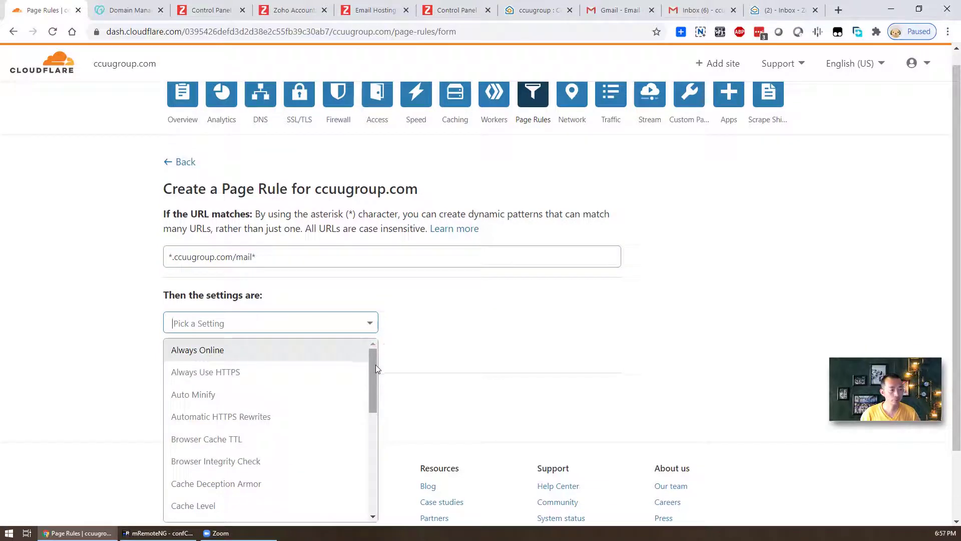
drag(376, 369, 380, 480)
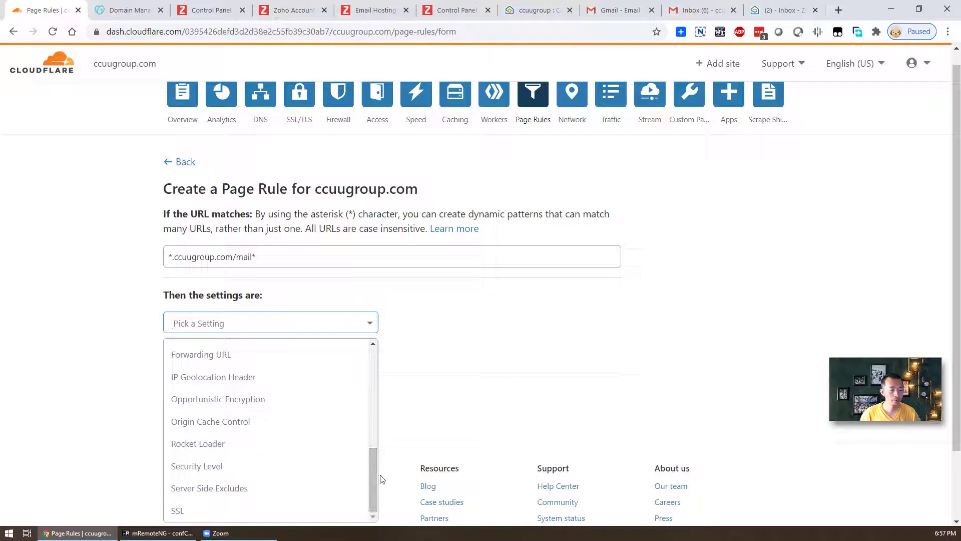
click(272, 353)
click(458, 323)
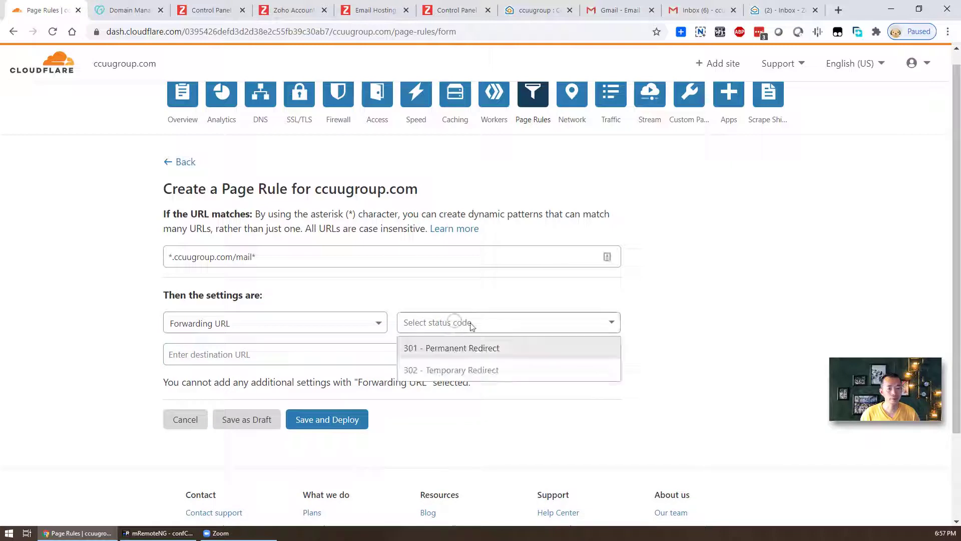
click(486, 351)
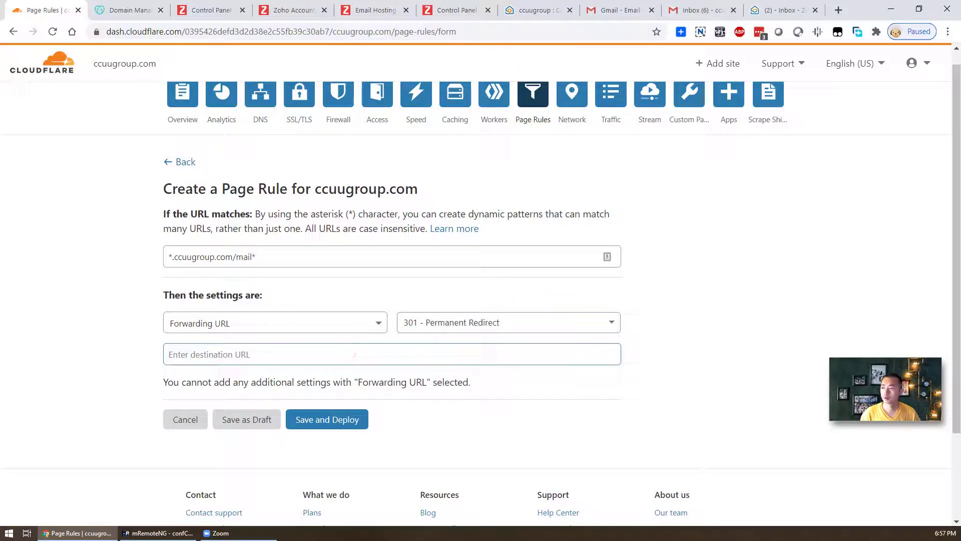
text(https://accounts.zoho.com/signin)
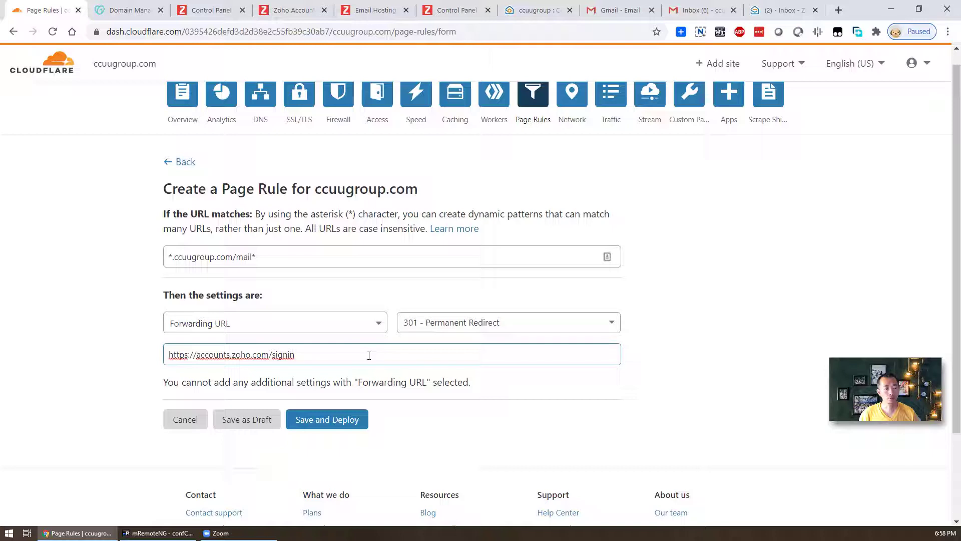
click(352, 419)
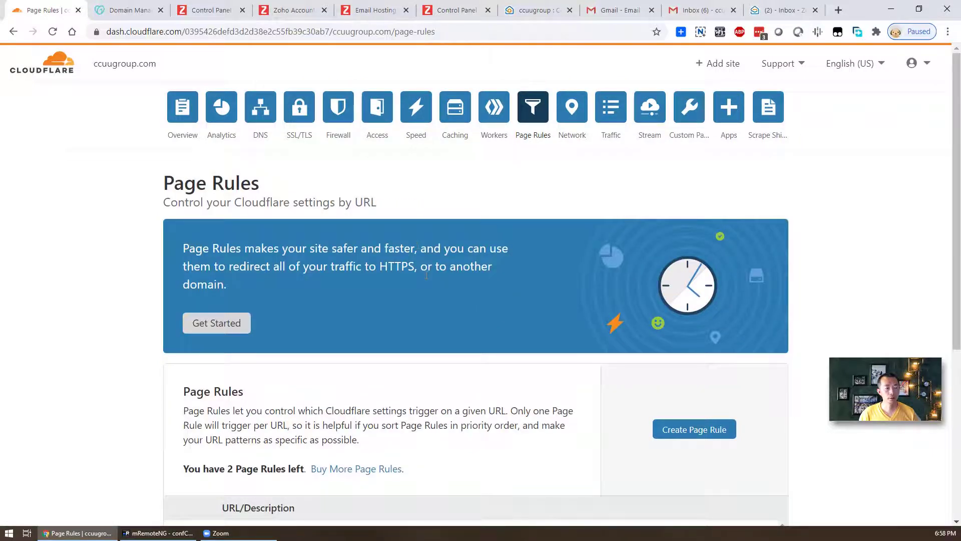
scroll(427, 275, down, 2)
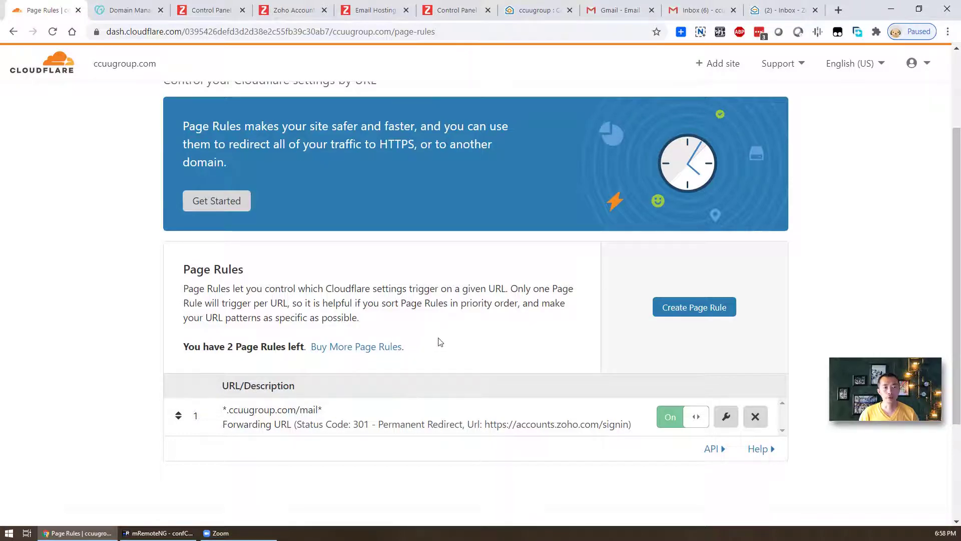
scroll(440, 336, up, 3)
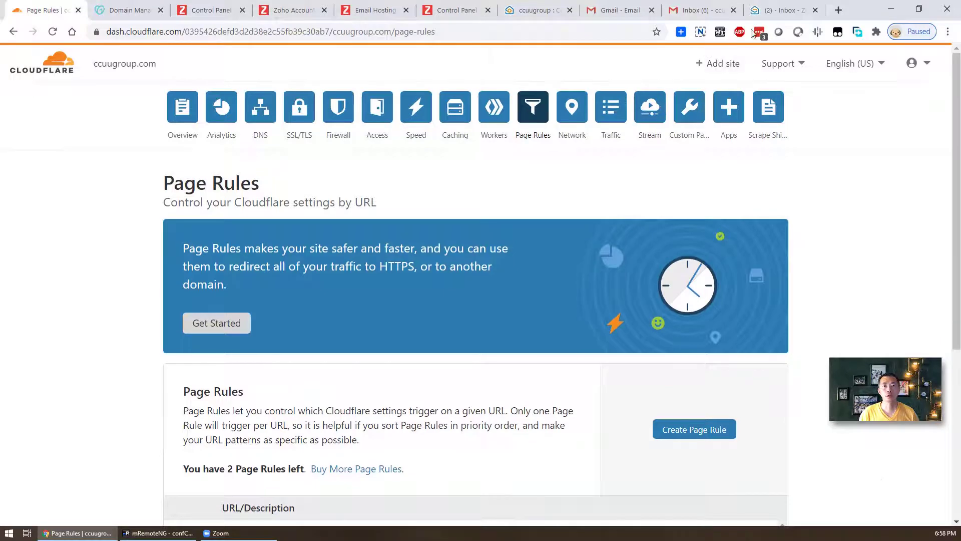
- Sign out of Zoho Mail from the profile panel
click(781, 10)
click(946, 61)
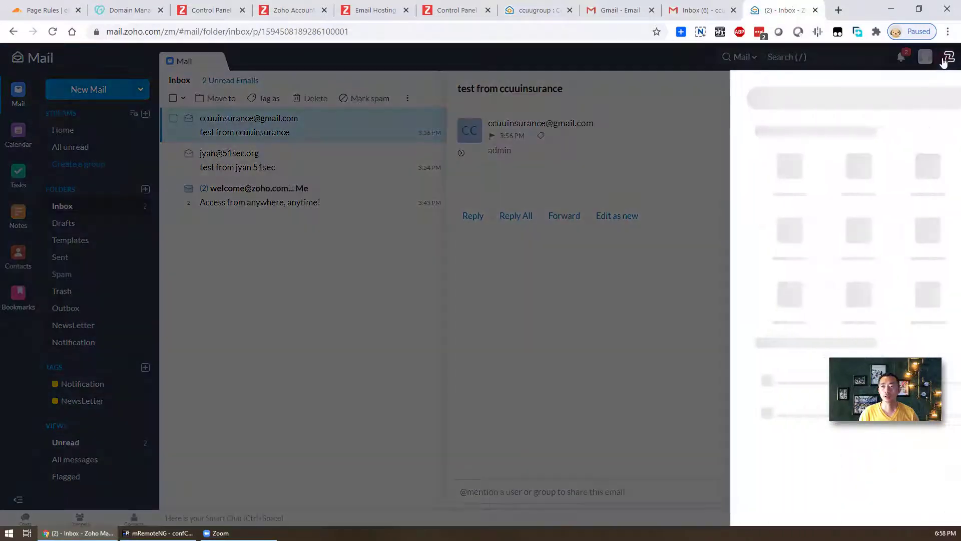
click(946, 61)
click(925, 57)
click(915, 106)
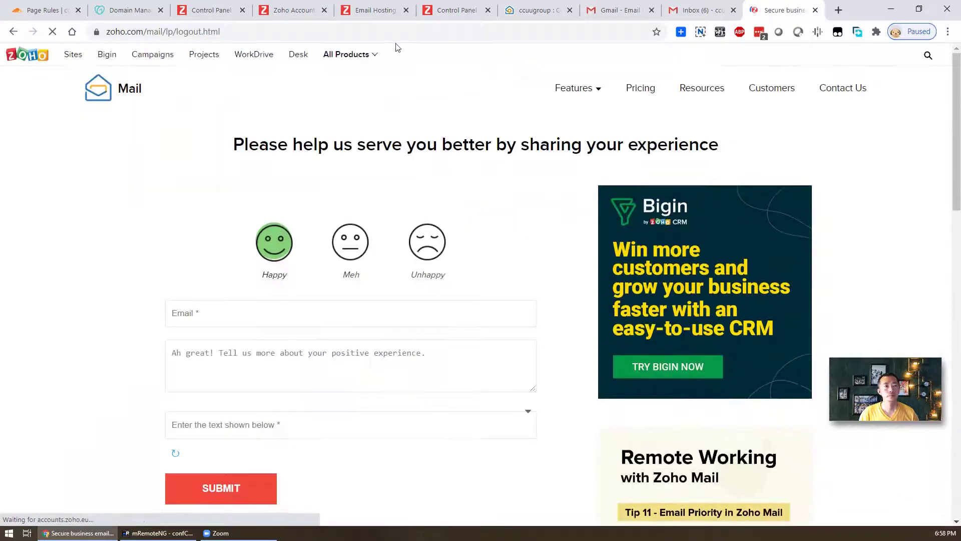
click(378, 32)
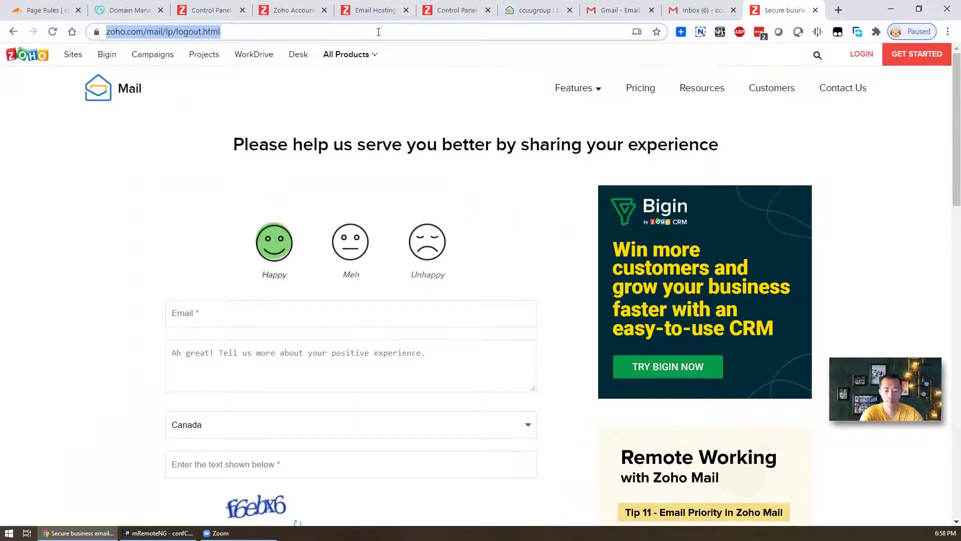
text(www.)
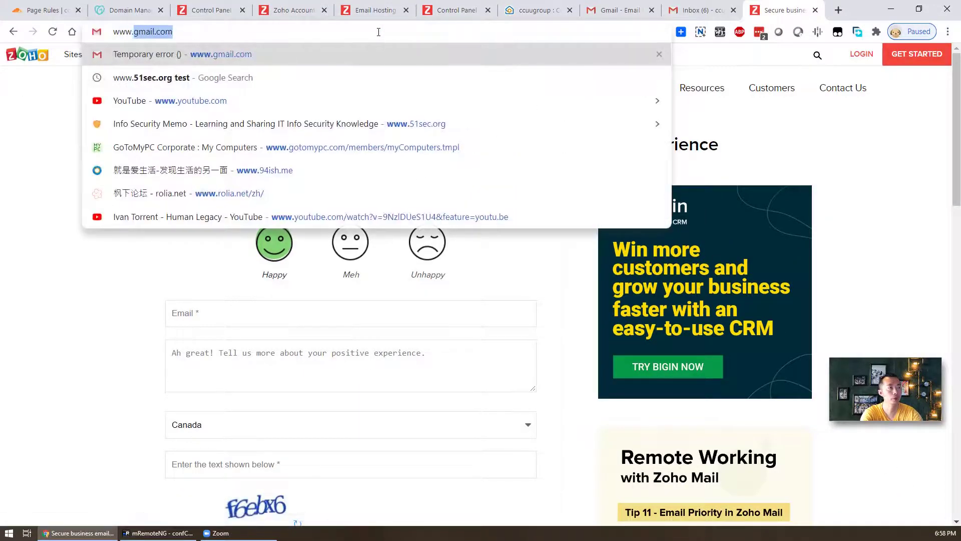
text(ccuu)
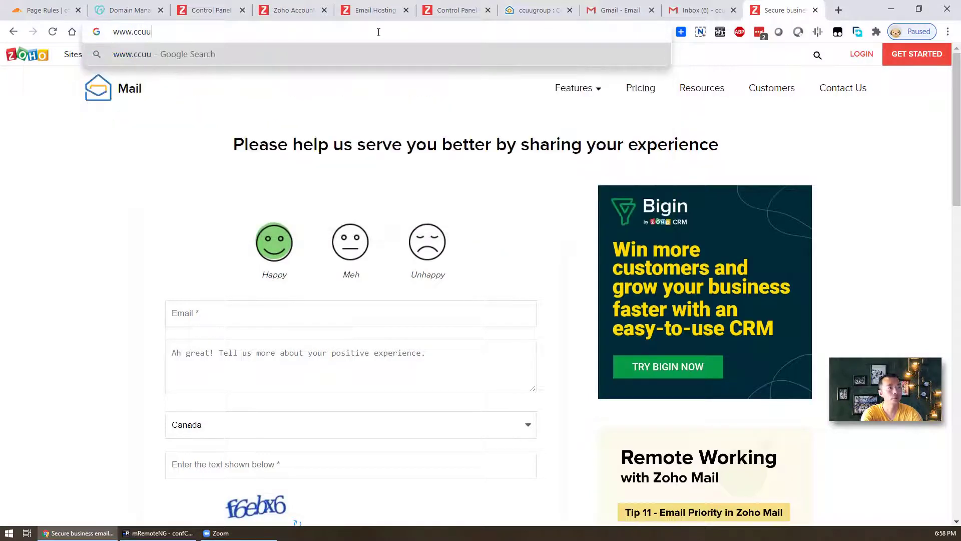
text(group.com/mail)
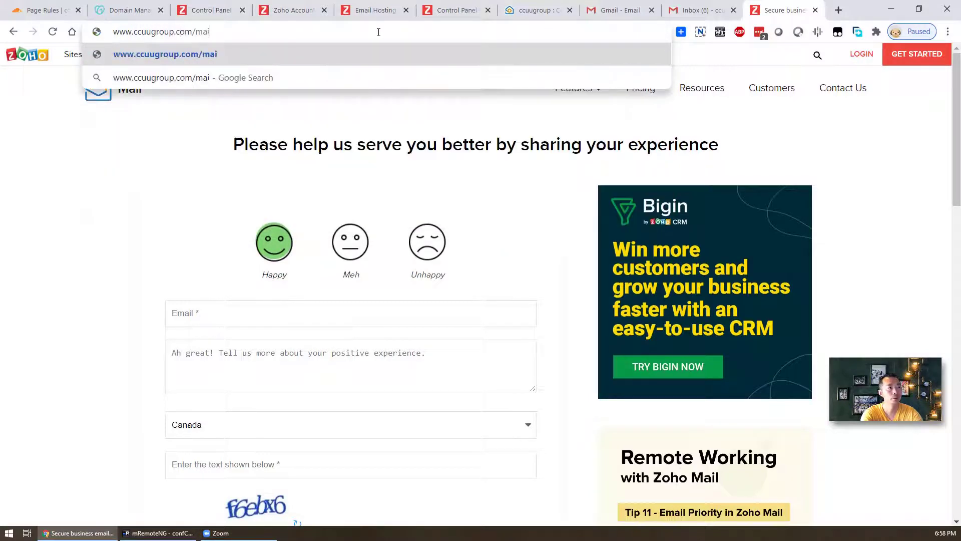
key(Return)
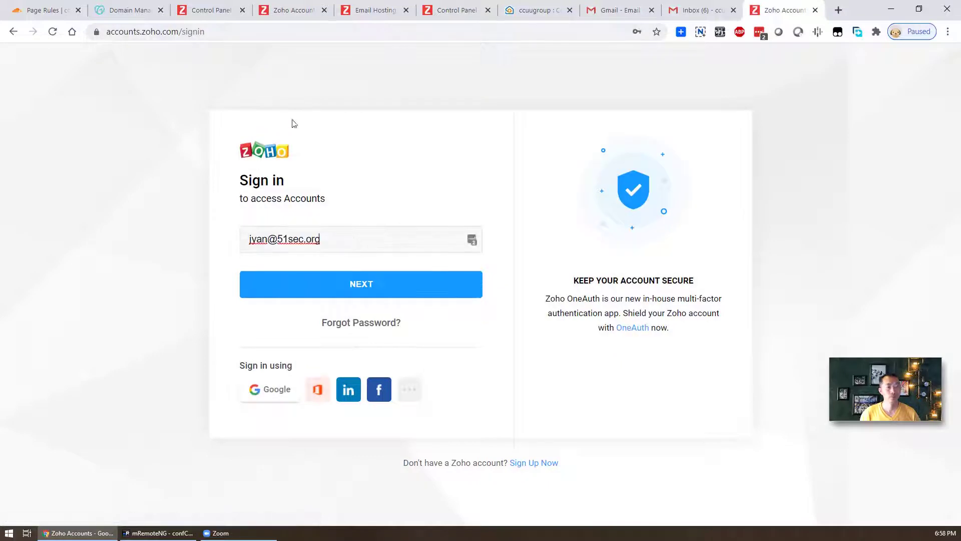
click(335, 229)
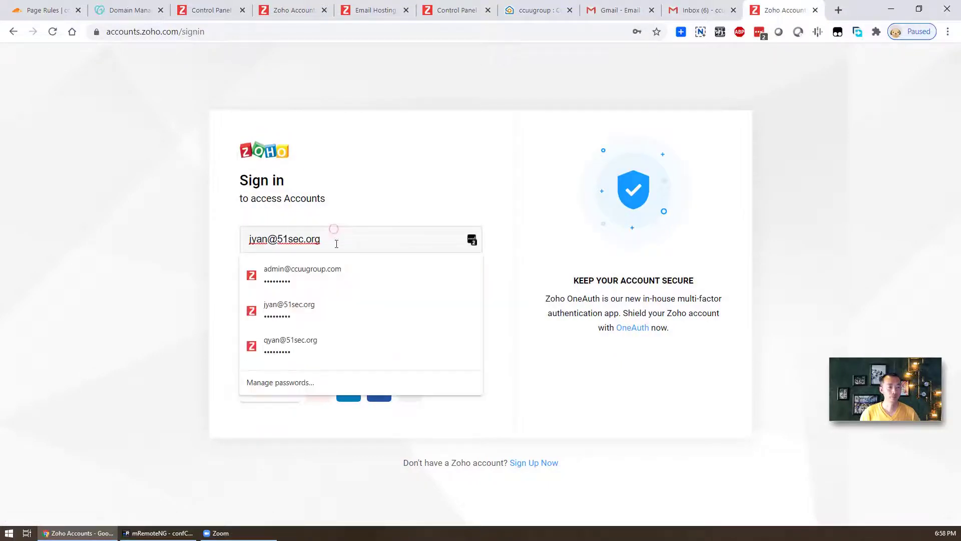
click(332, 270)
click(351, 282)
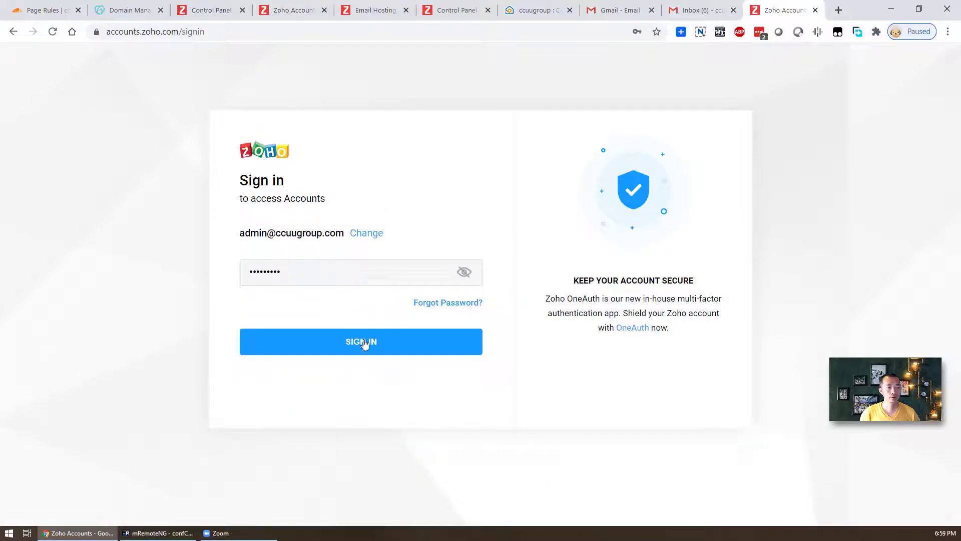
click(365, 343)
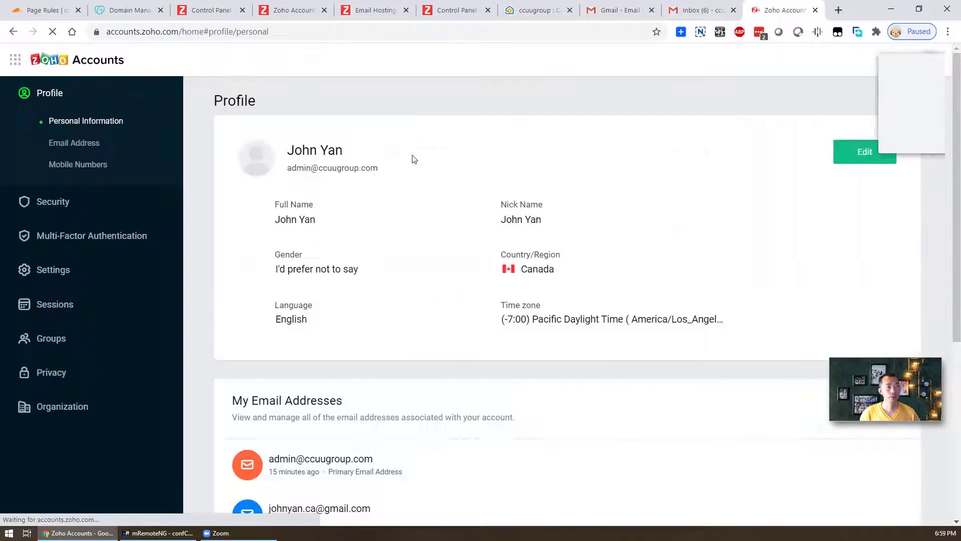